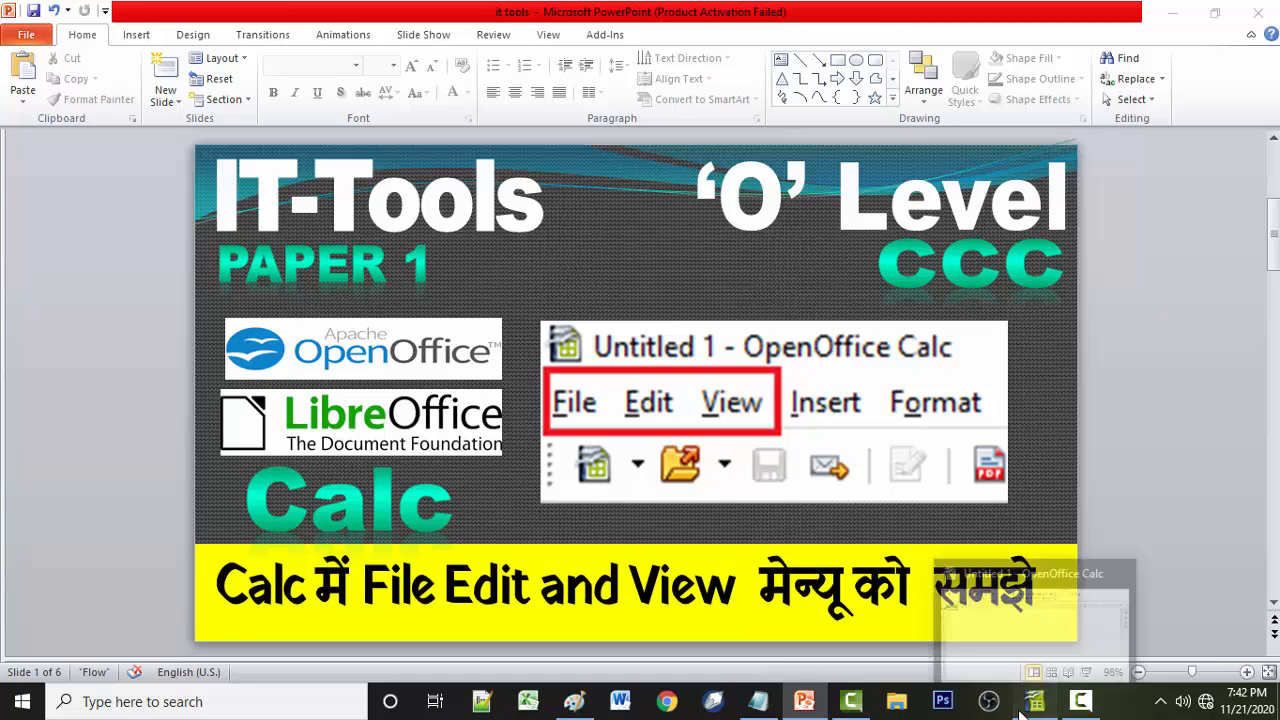
- Switch to the blank OpenOffice Calc spreadsheet Untitled 1 and minimize the other open windows
click(1022, 708)
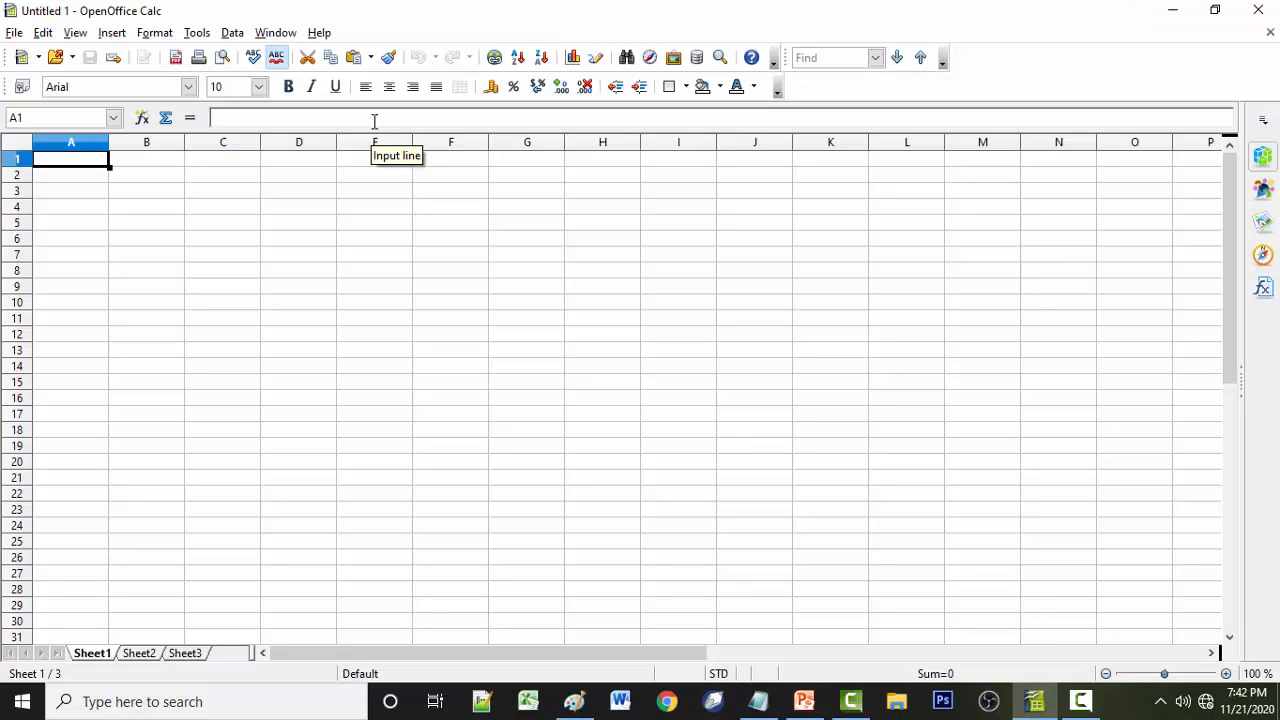
click(13, 33)
click(371, 297)
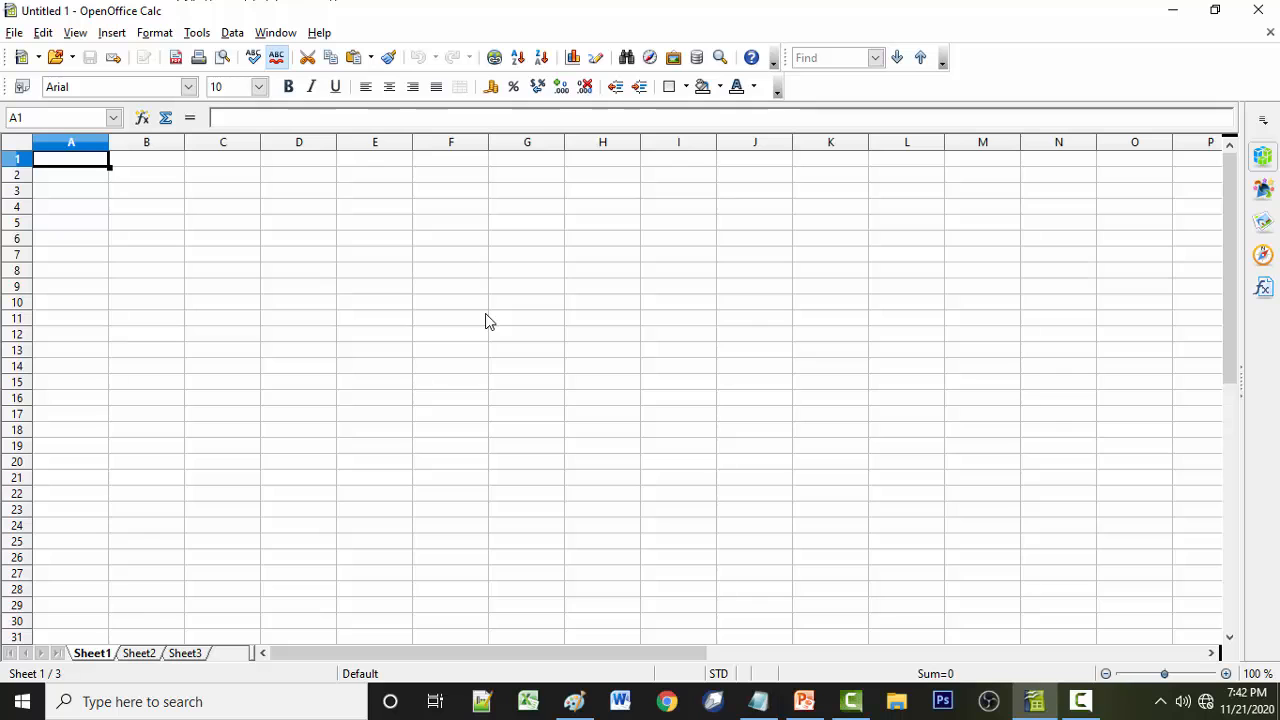
click(1160, 9)
click(1182, 14)
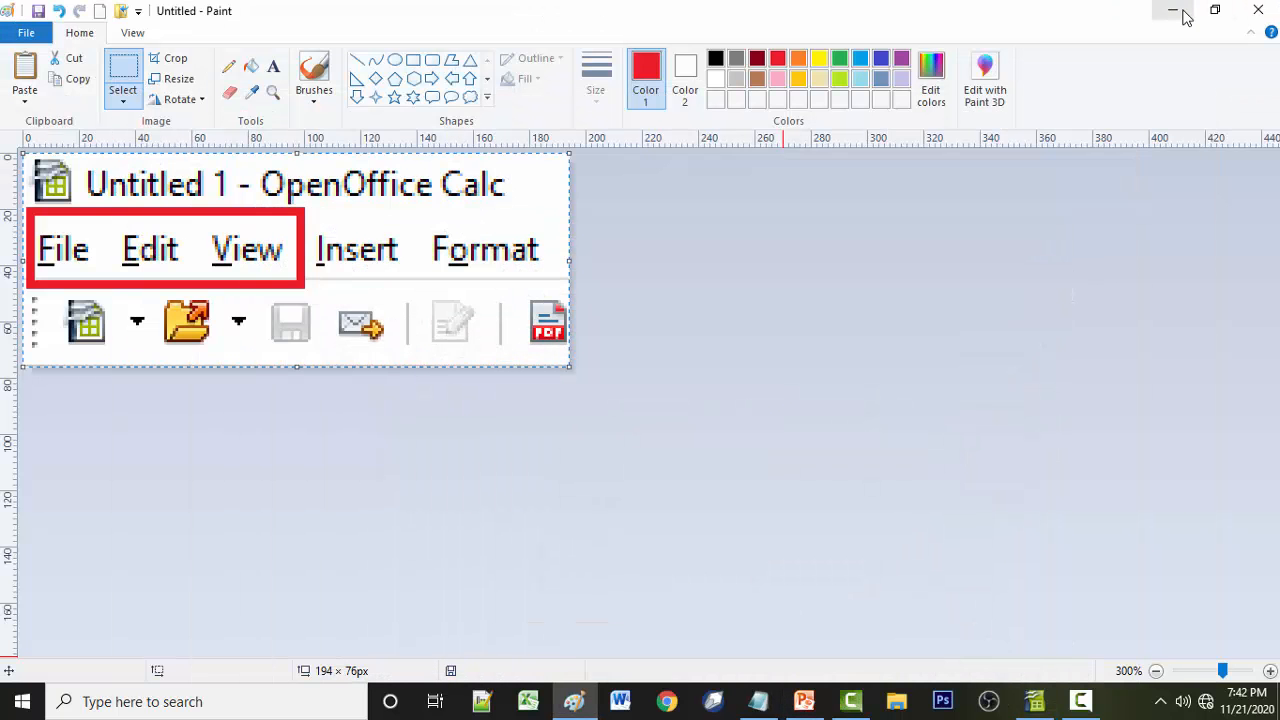
click(1182, 14)
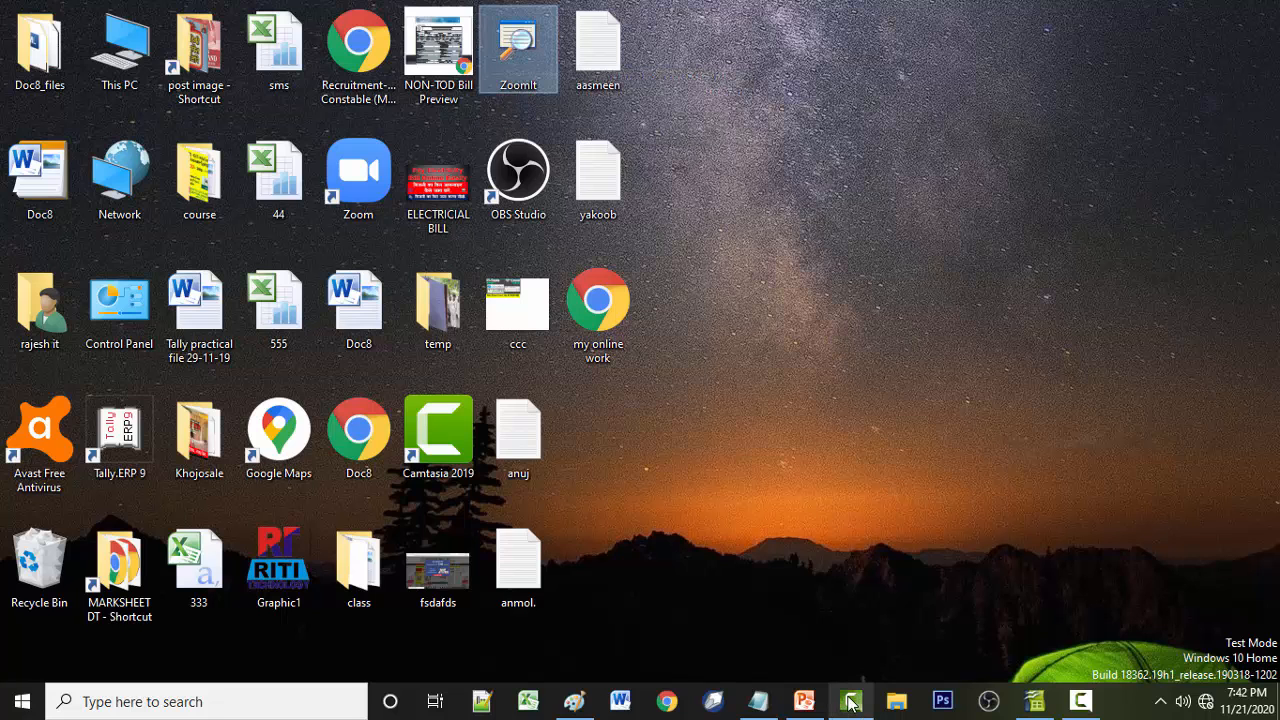
click(1033, 703)
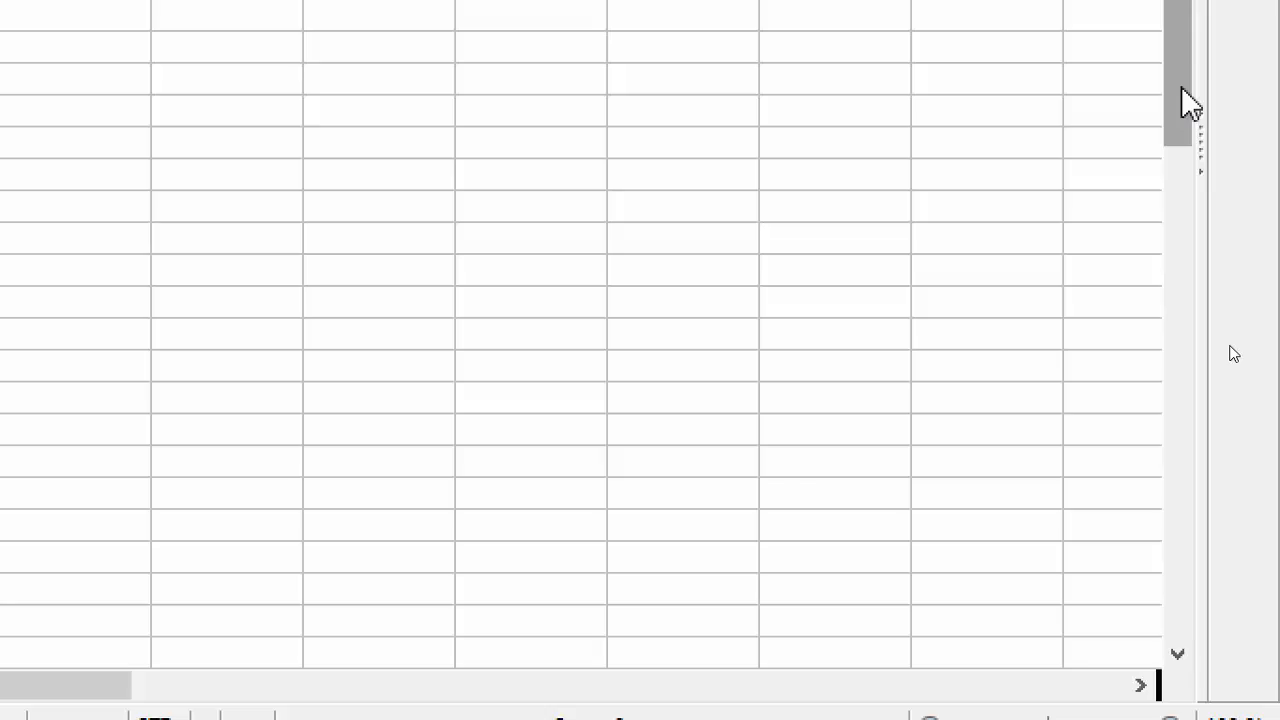
- Look through the rows of Sheet1, view Sheet2 and Sheet3, and return to Sheet1
drag(1171, 6, 1170, 339)
drag(1165, 435, 1171, 631)
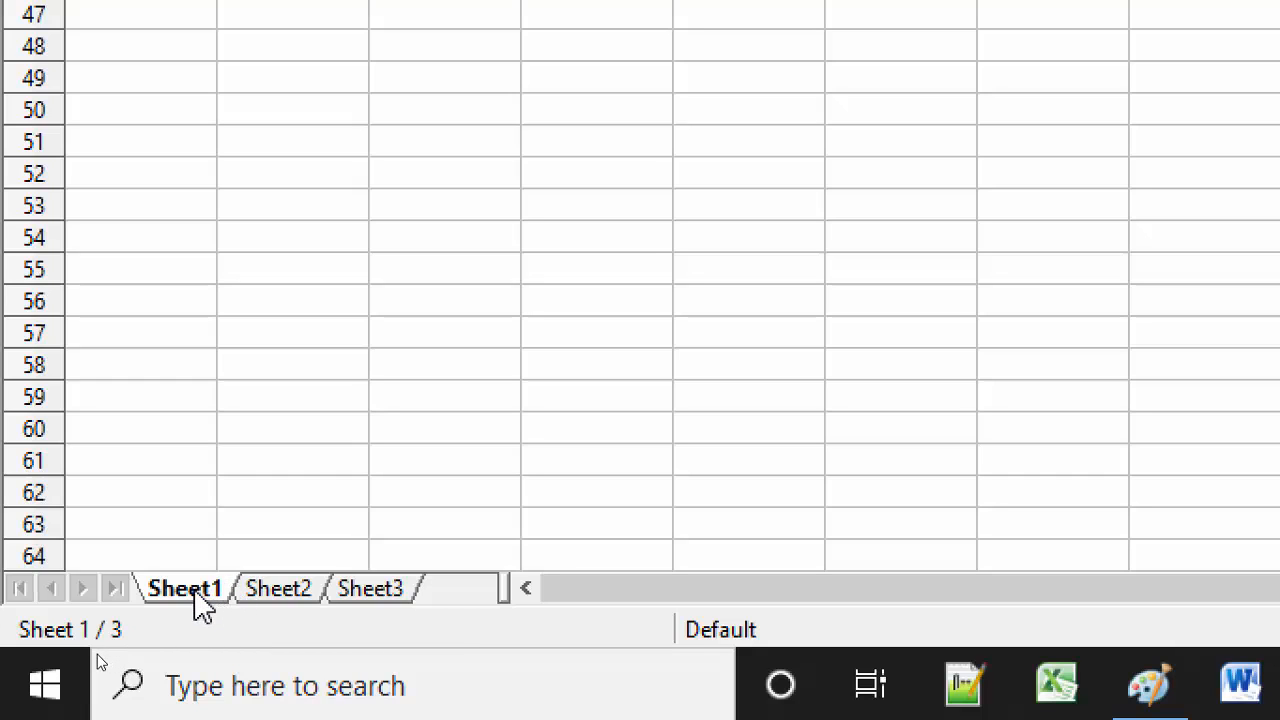
click(306, 606)
click(356, 596)
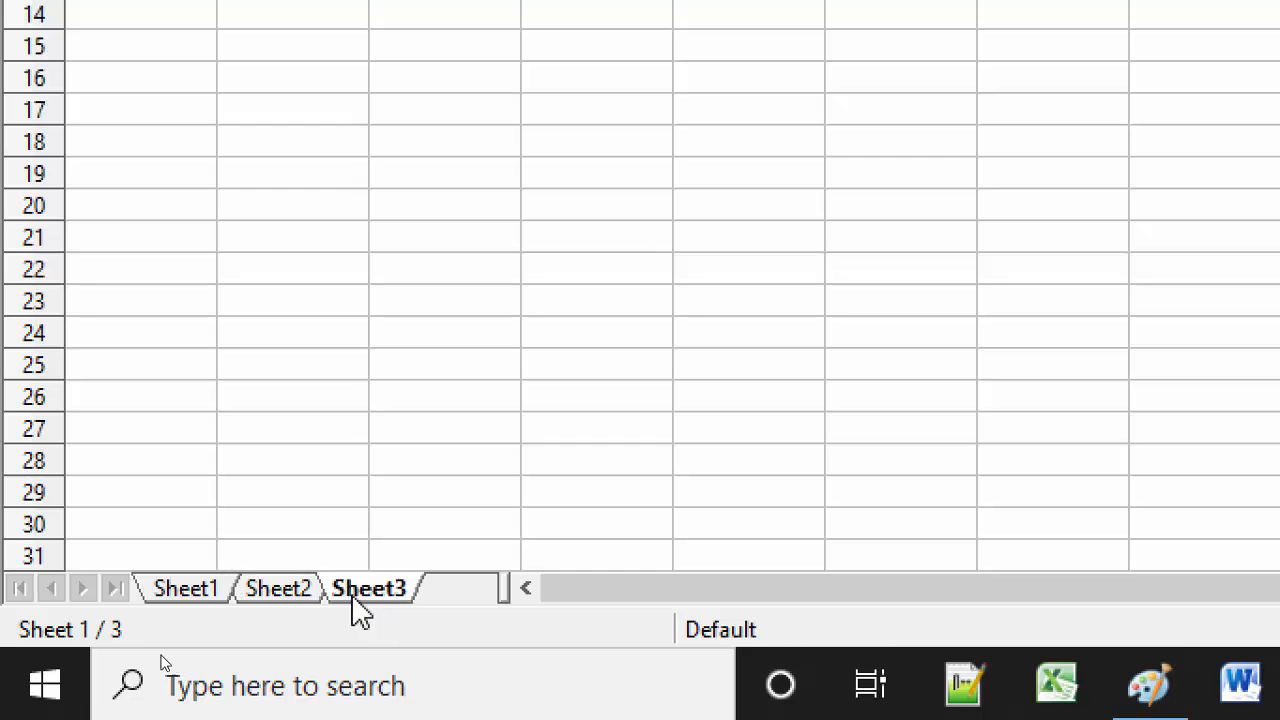
click(177, 597)
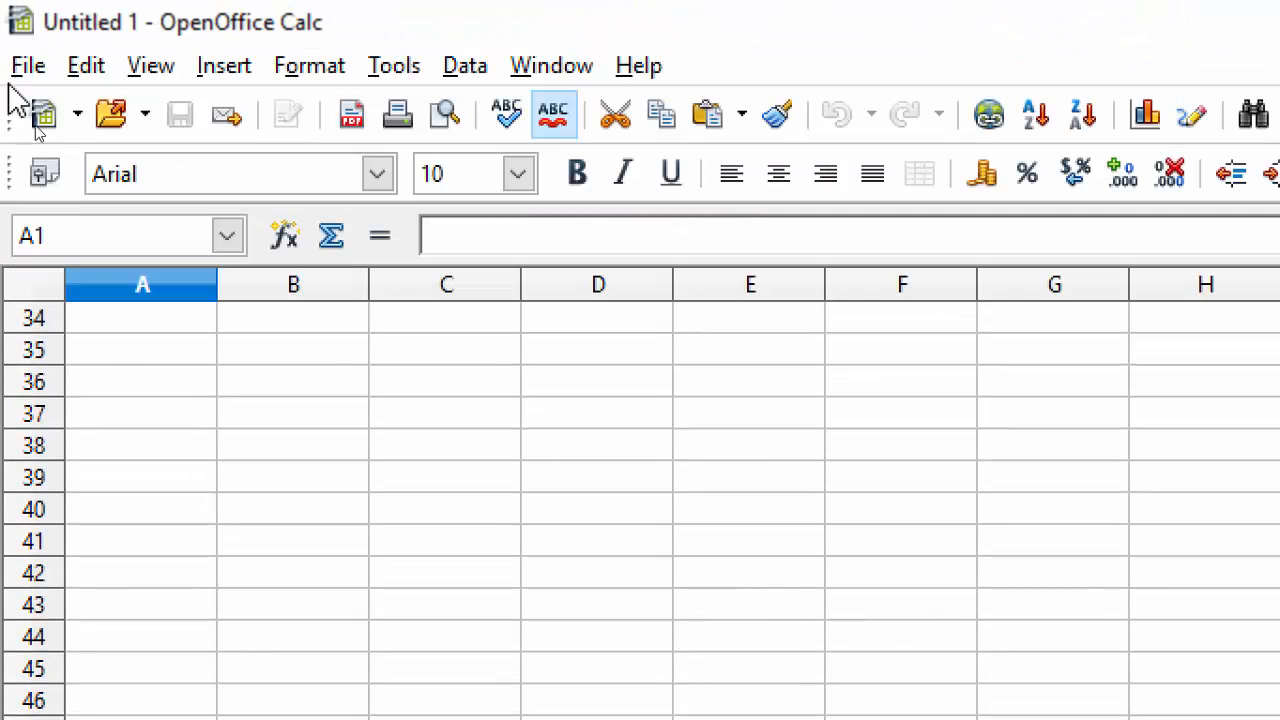
- Select the entire sheet to read its full cell range, and return to the single cell A34
click(10, 290)
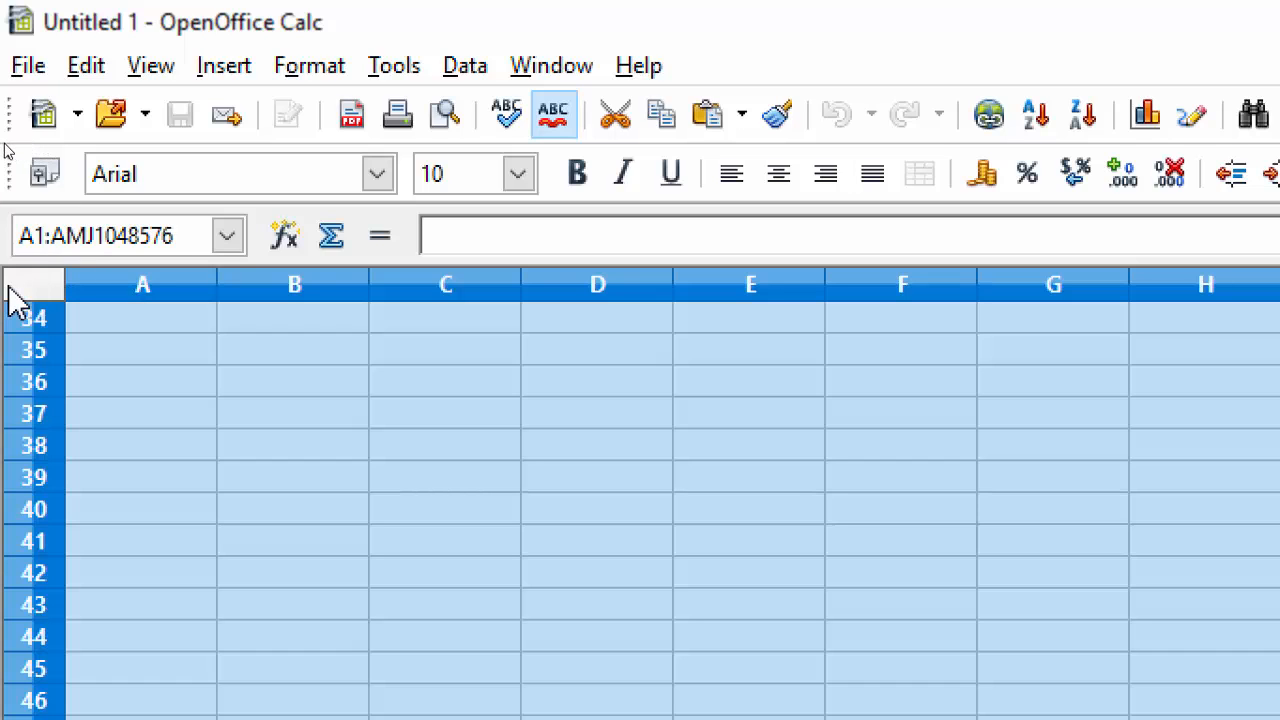
click(207, 380)
click(32, 285)
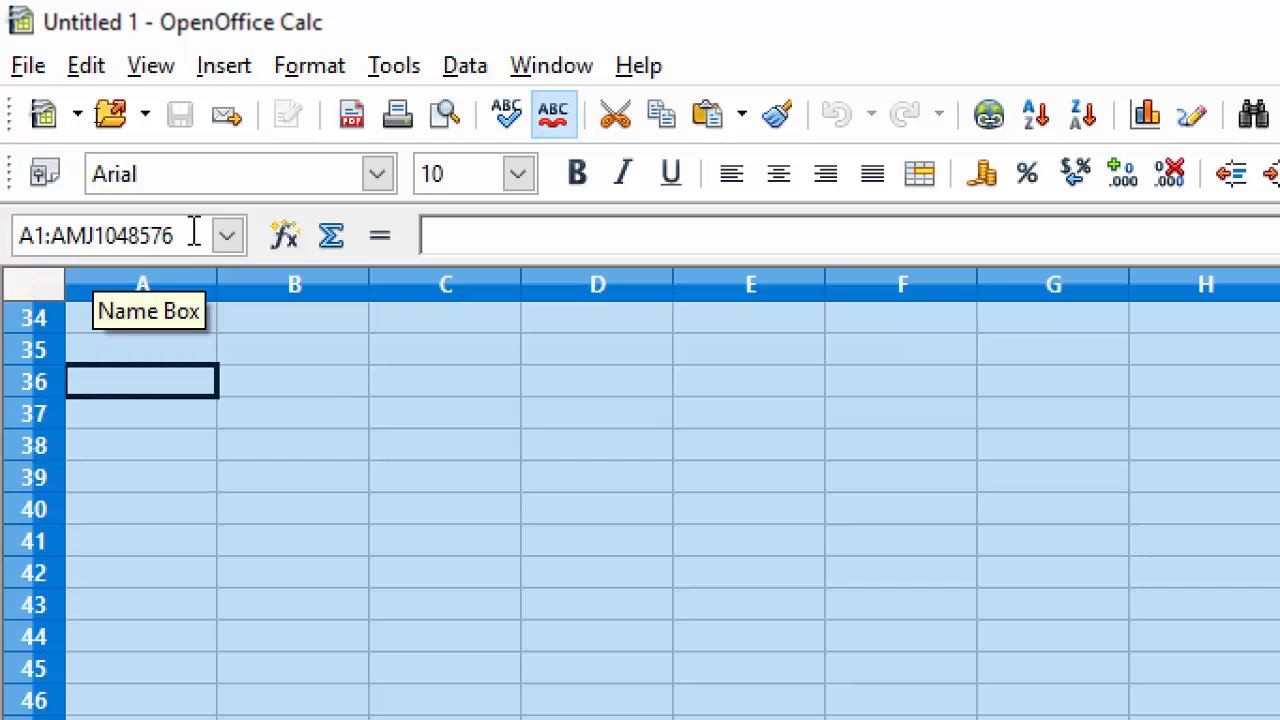
click(188, 350)
click(182, 328)
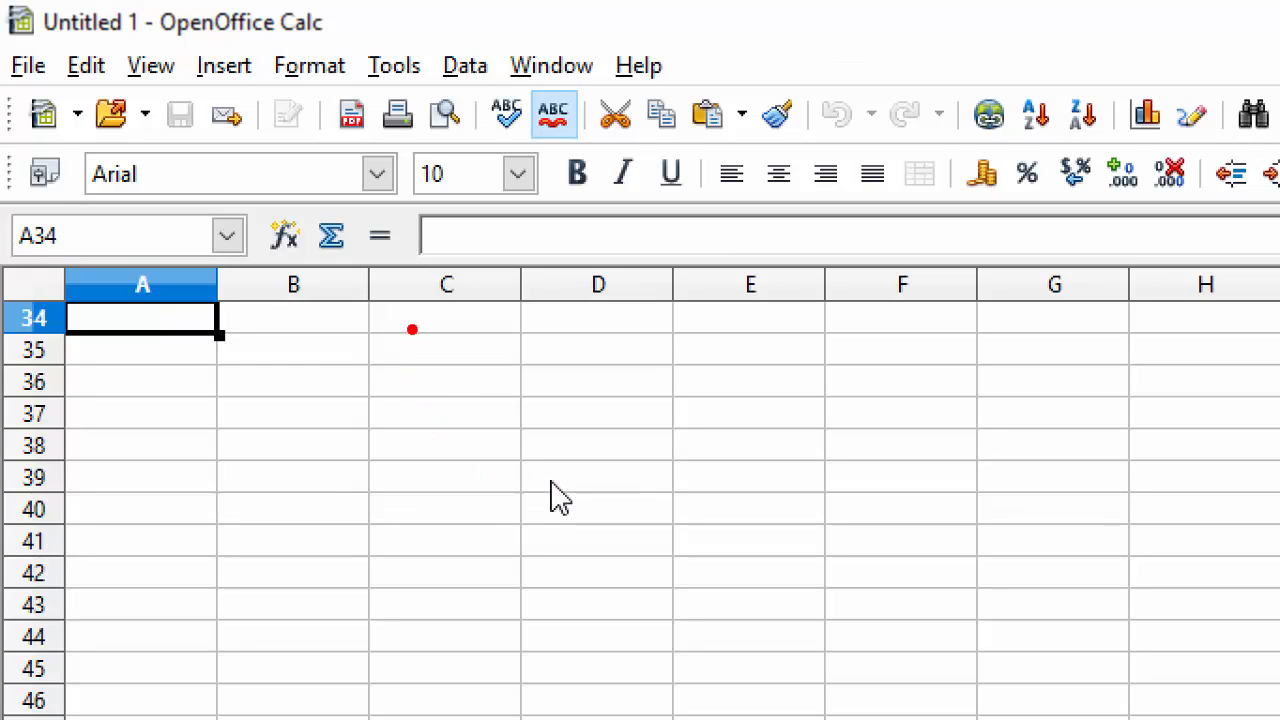
- Handwrite "ZOOM App" in red over the sheet as a screen annotation and underline it
mouse_move(374, 331)
mouse_down()
mouse_move(437, 320)
mouse_move(464, 404)
mouse_up()
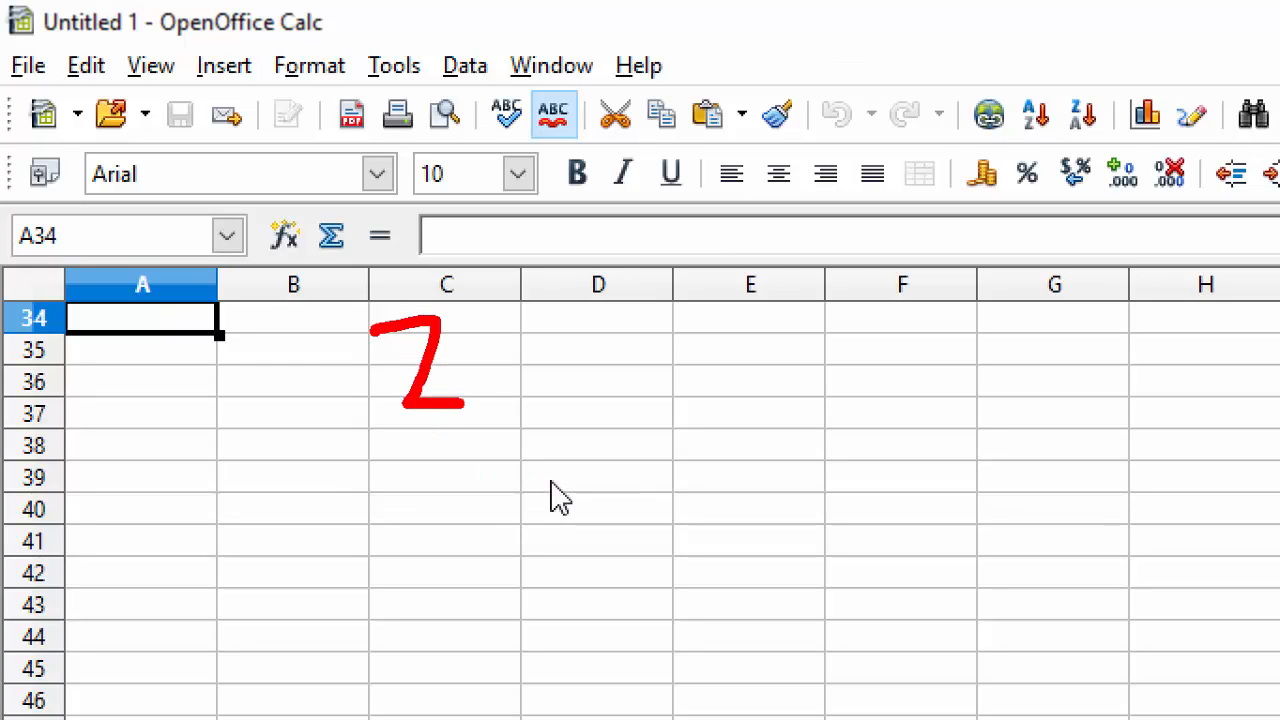
mouse_move(516, 355)
mouse_down()
mouse_move(511, 400)
mouse_move(518, 352)
mouse_move(550, 395)
mouse_move(580, 352)
mouse_move(652, 424)
mouse_up()
mouse_move(640, 362)
mouse_down()
mouse_move(674, 412)
mouse_move(710, 410)
mouse_move(820, 354)
mouse_move(913, 508)
mouse_up()
drag(900, 392, 906, 414)
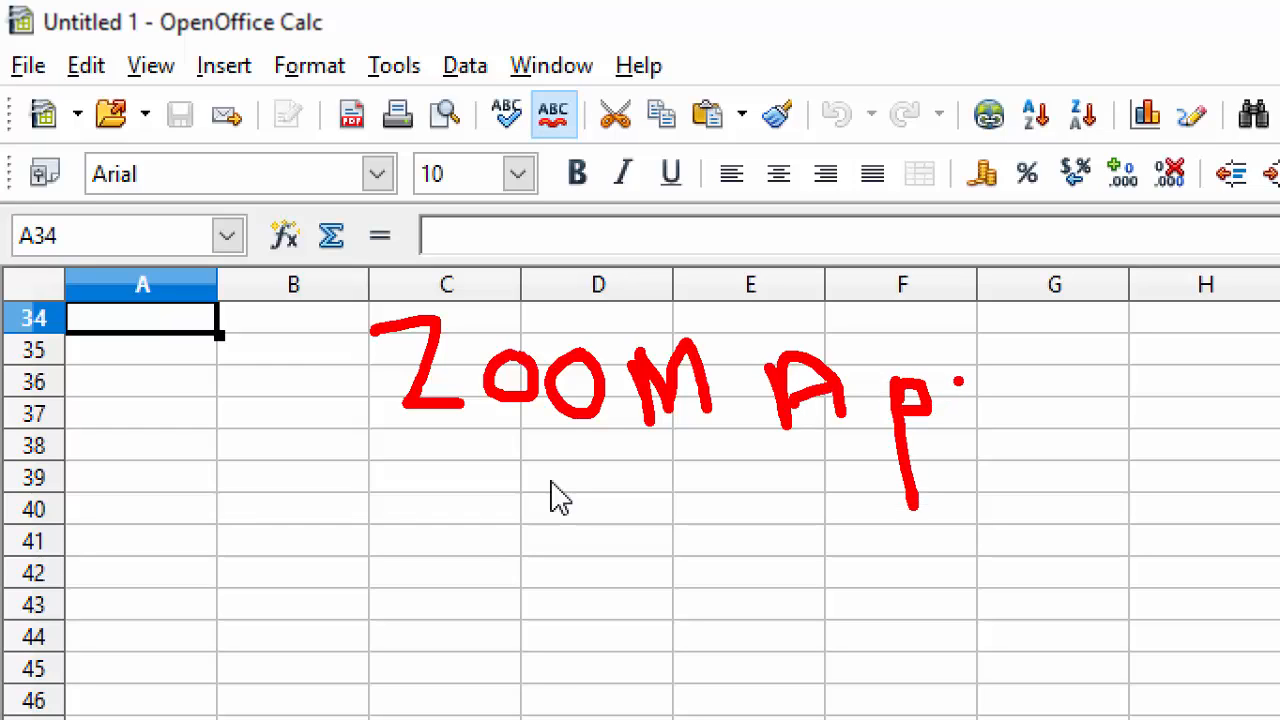
drag(958, 381, 988, 485)
drag(956, 374, 990, 410)
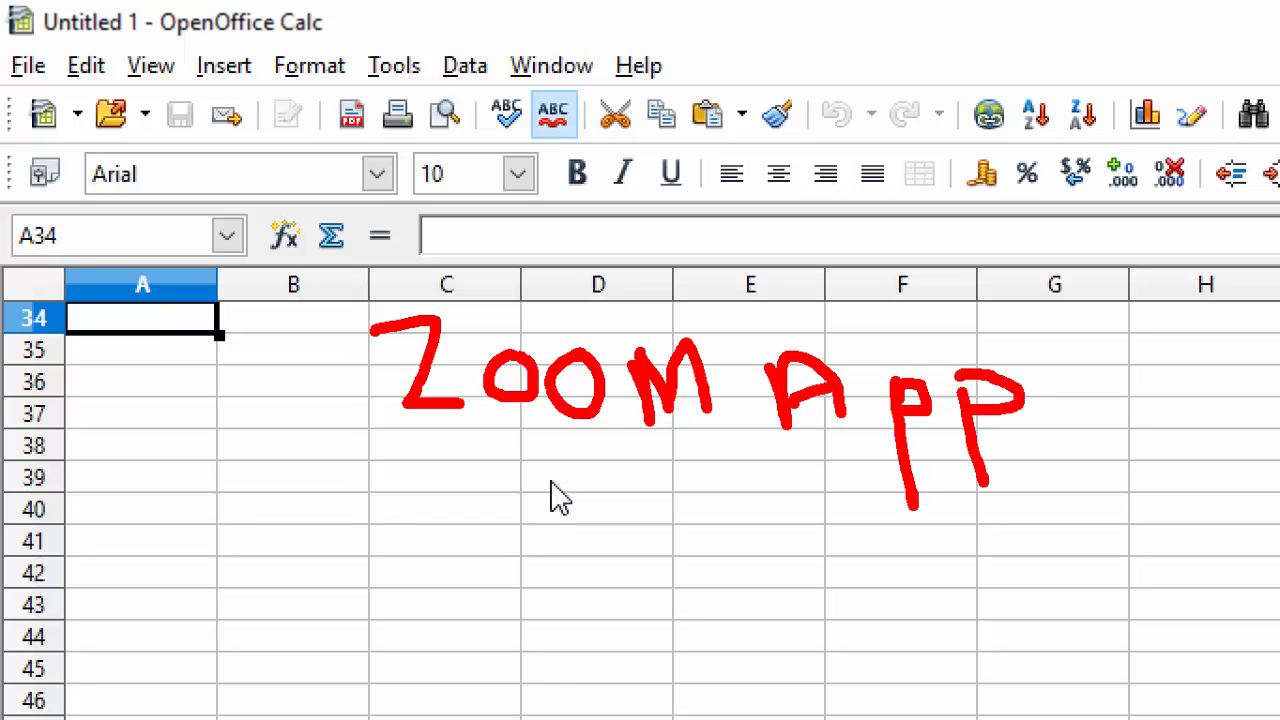
drag(390, 428, 898, 455)
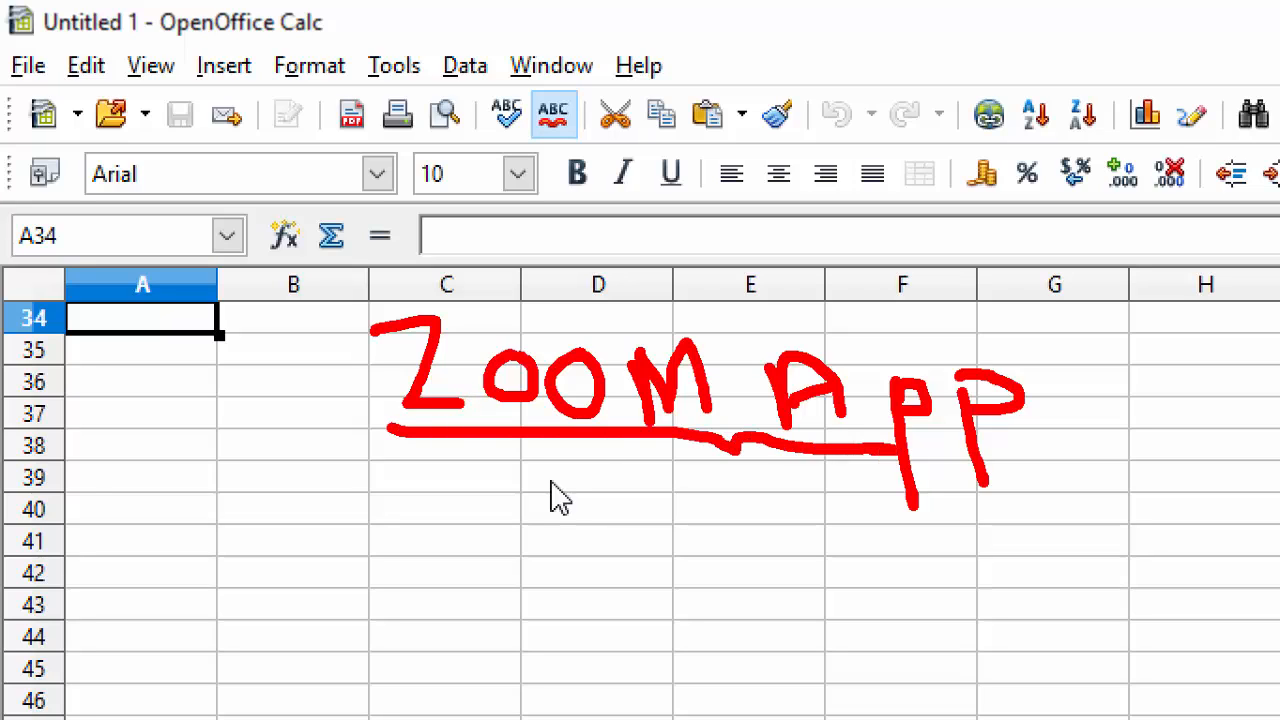
- Handwrite "5g" and "4g" in red beside the Zoom App annotation
mouse_move(240, 492)
mouse_down()
mouse_move(200, 496)
mouse_move(228, 570)
mouse_move(204, 568)
mouse_up()
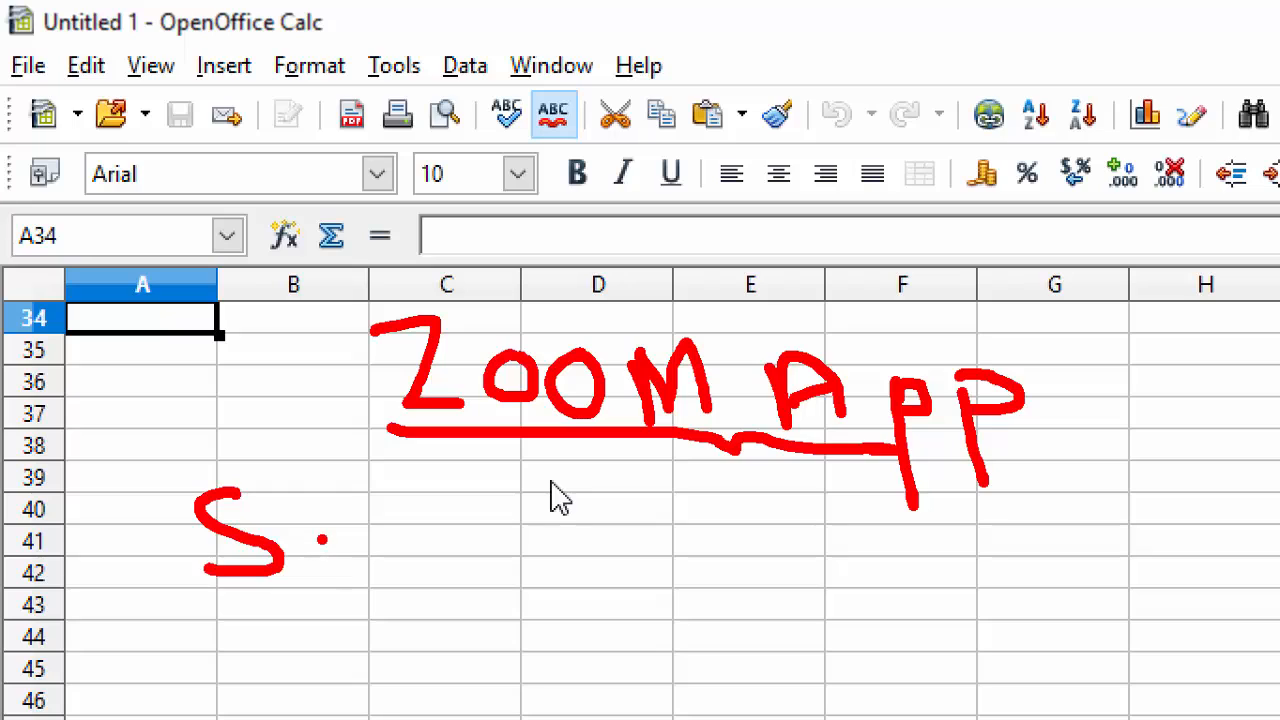
drag(316, 540, 240, 604)
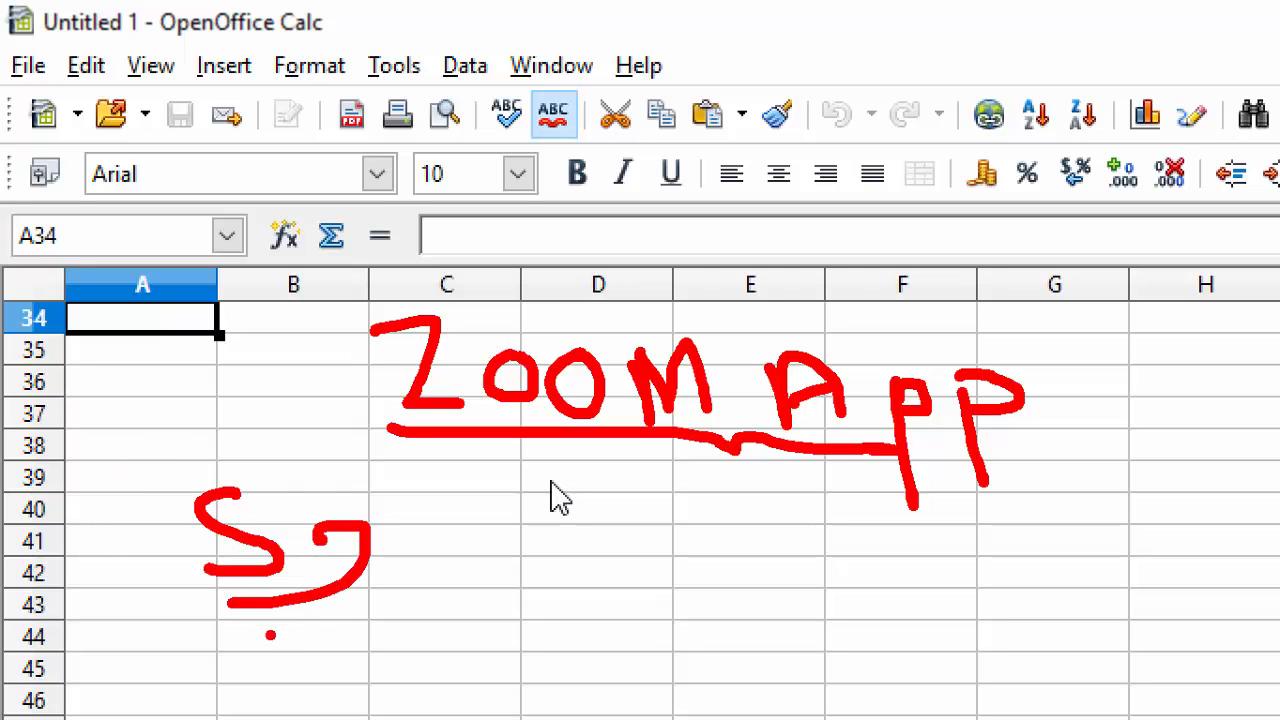
mouse_move(250, 362)
mouse_down()
mouse_move(246, 440)
mouse_move(192, 404)
mouse_move(300, 408)
mouse_up()
drag(318, 418, 250, 450)
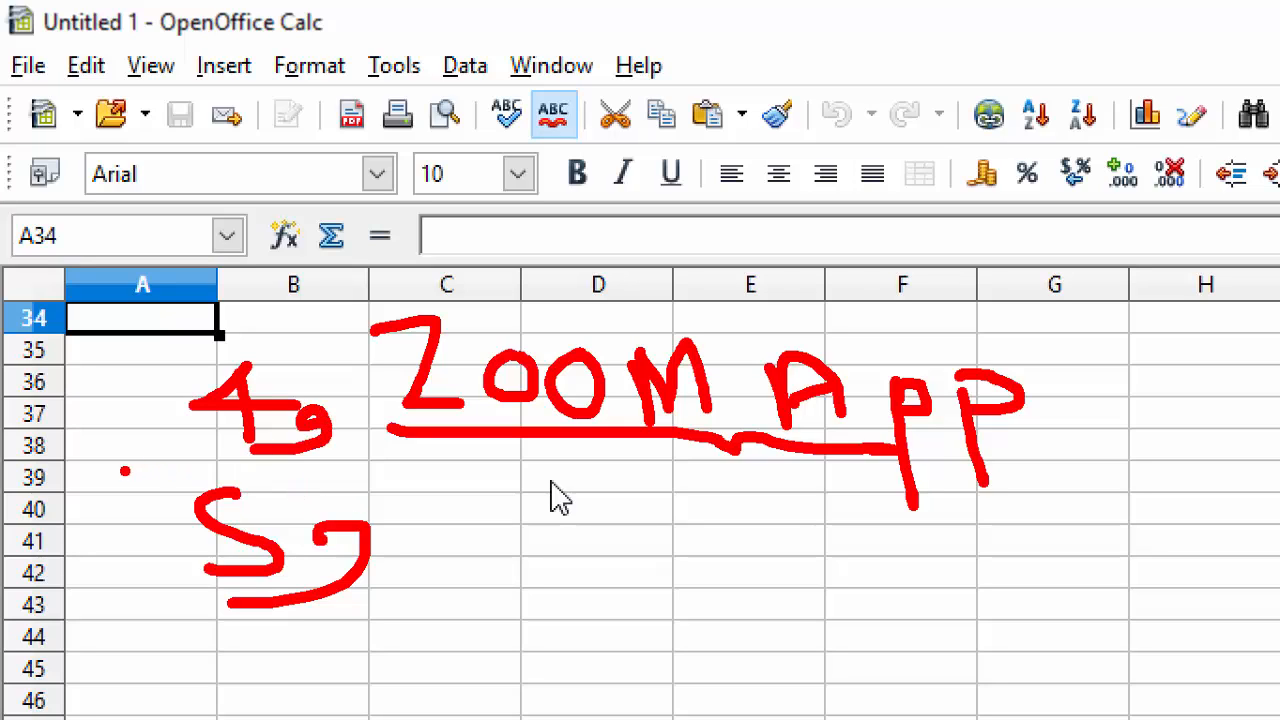
click(311, 566)
- Handwrite the course names "CCC" and "O-Level" below the Zoom App annotation, and add a large "T" beside them
drag(600, 498, 592, 556)
mouse_move(634, 516)
mouse_down()
mouse_move(612, 540)
mouse_move(666, 540)
mouse_up()
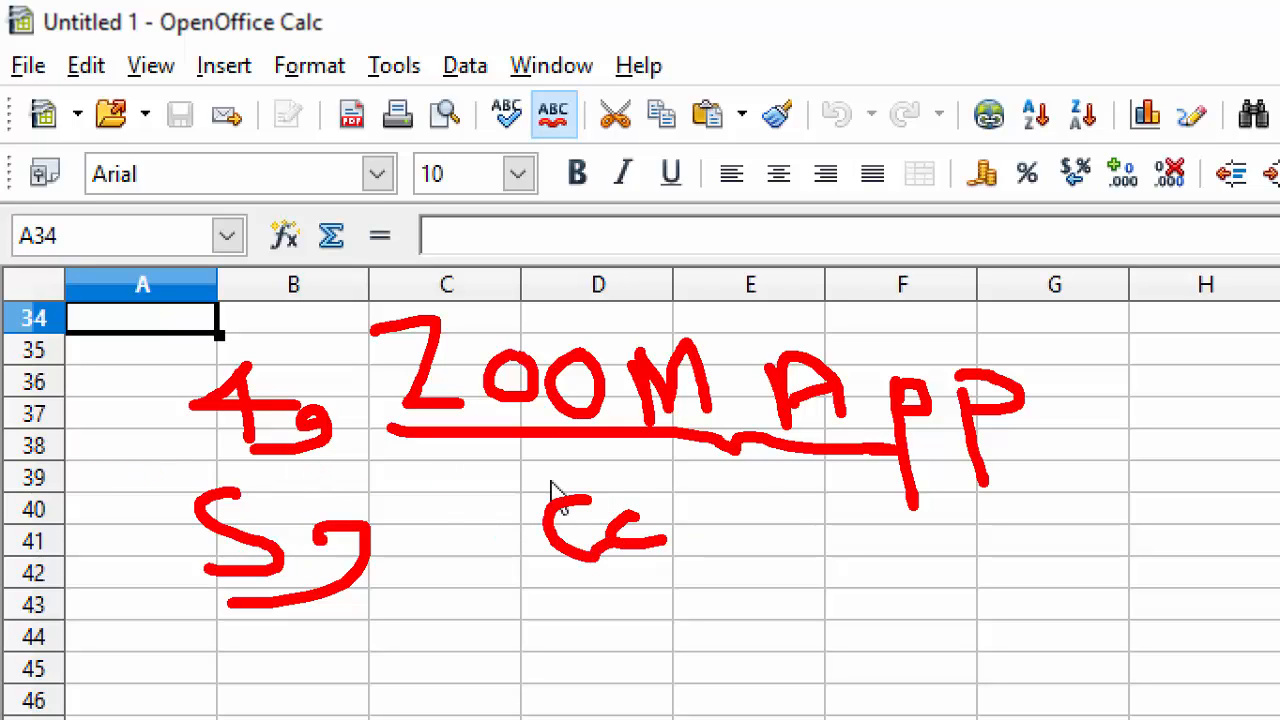
mouse_move(756, 484)
mouse_down()
mouse_move(733, 524)
mouse_move(820, 537)
mouse_up()
mouse_move(541, 610)
mouse_down()
mouse_move(528, 672)
mouse_move(546, 614)
mouse_up()
click(587, 625)
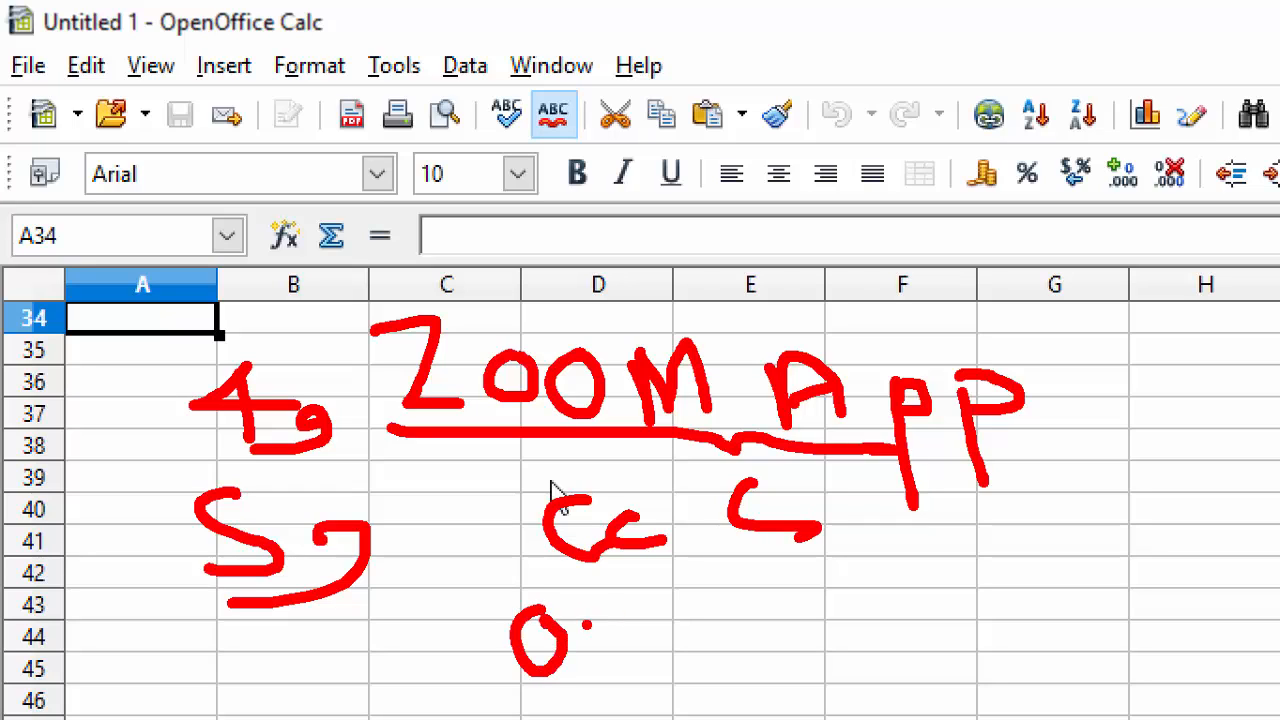
drag(598, 650, 652, 644)
mouse_move(656, 590)
mouse_down()
mouse_move(658, 648)
mouse_move(726, 645)
mouse_up()
mouse_move(733, 608)
mouse_down()
mouse_move(890, 640)
mouse_move(915, 600)
mouse_up()
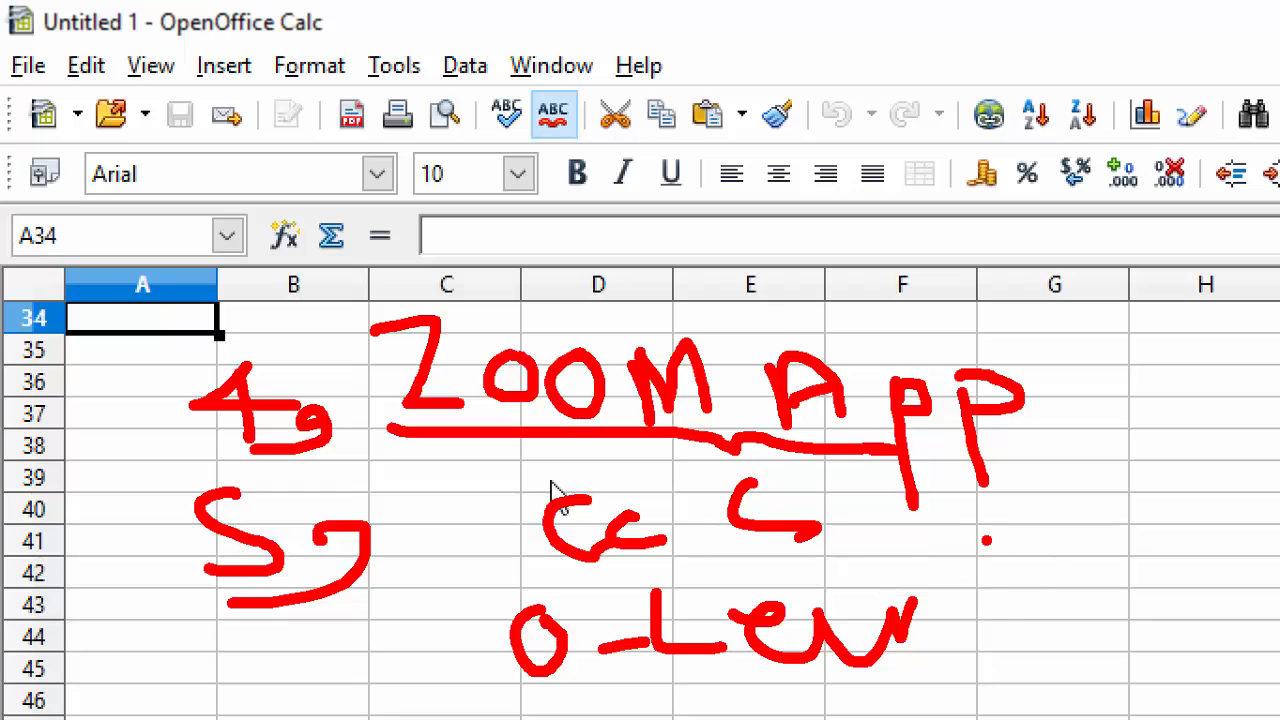
drag(987, 540, 1010, 645)
drag(930, 555, 1072, 520)
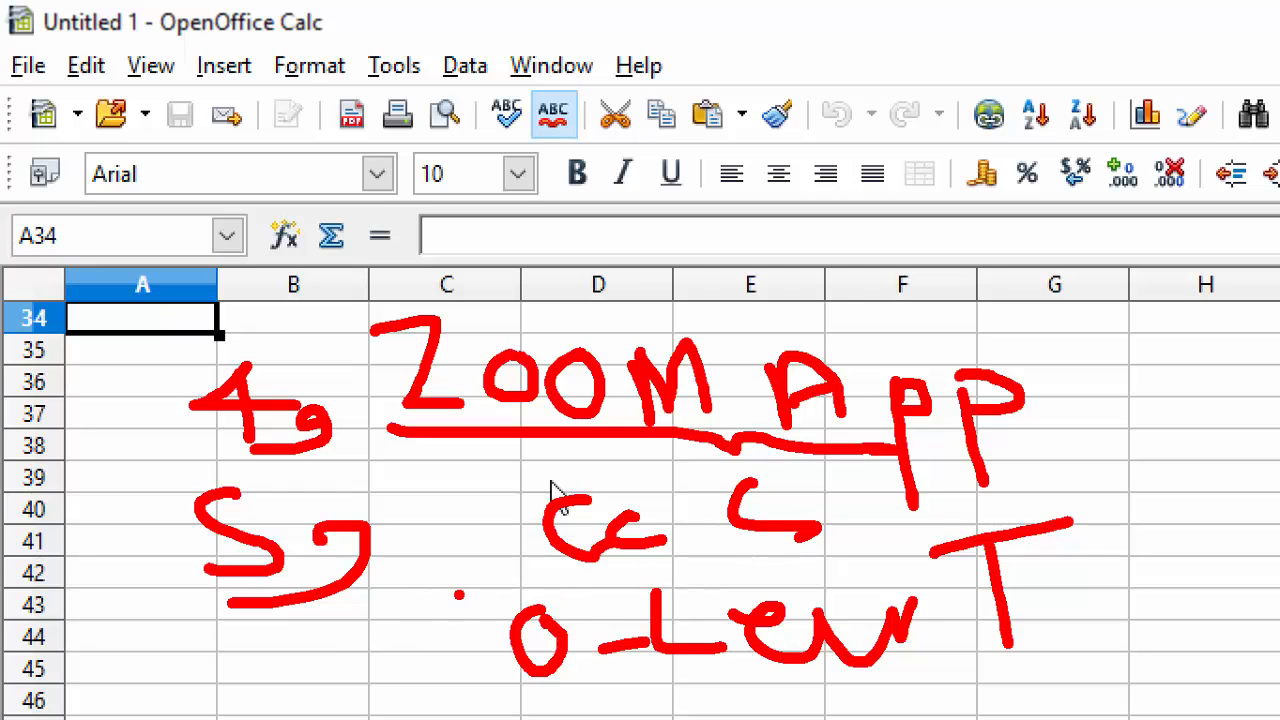
drag(437, 598, 1072, 518)
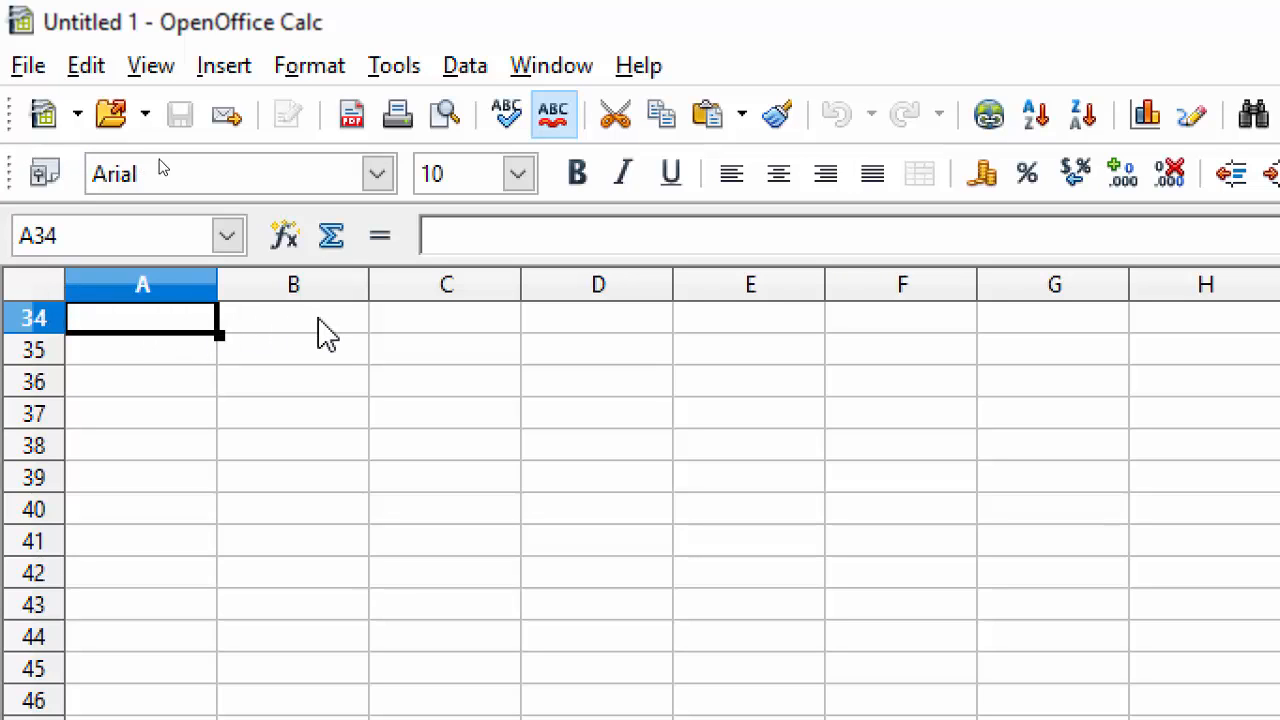
- Select all cells of the sheet, highlight the last cell's reference in the Name Box, and clear the whole-sheet selection
click(30, 290)
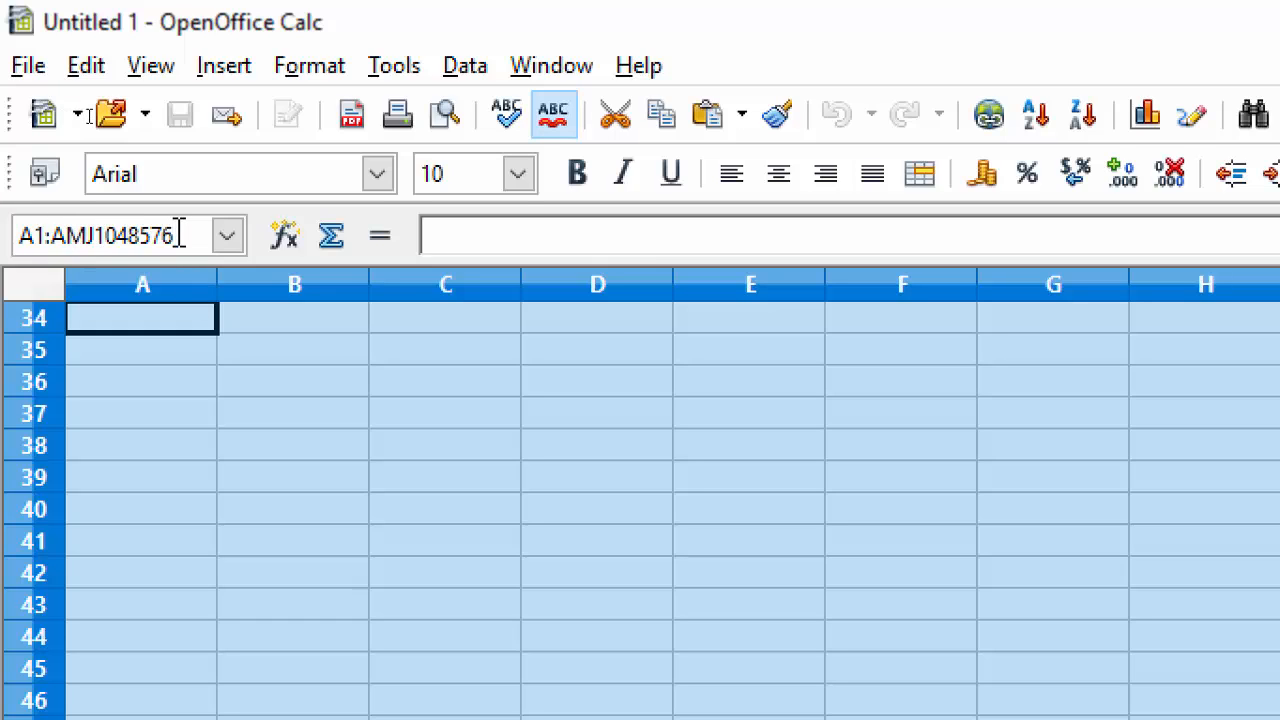
drag(182, 235, 88, 233)
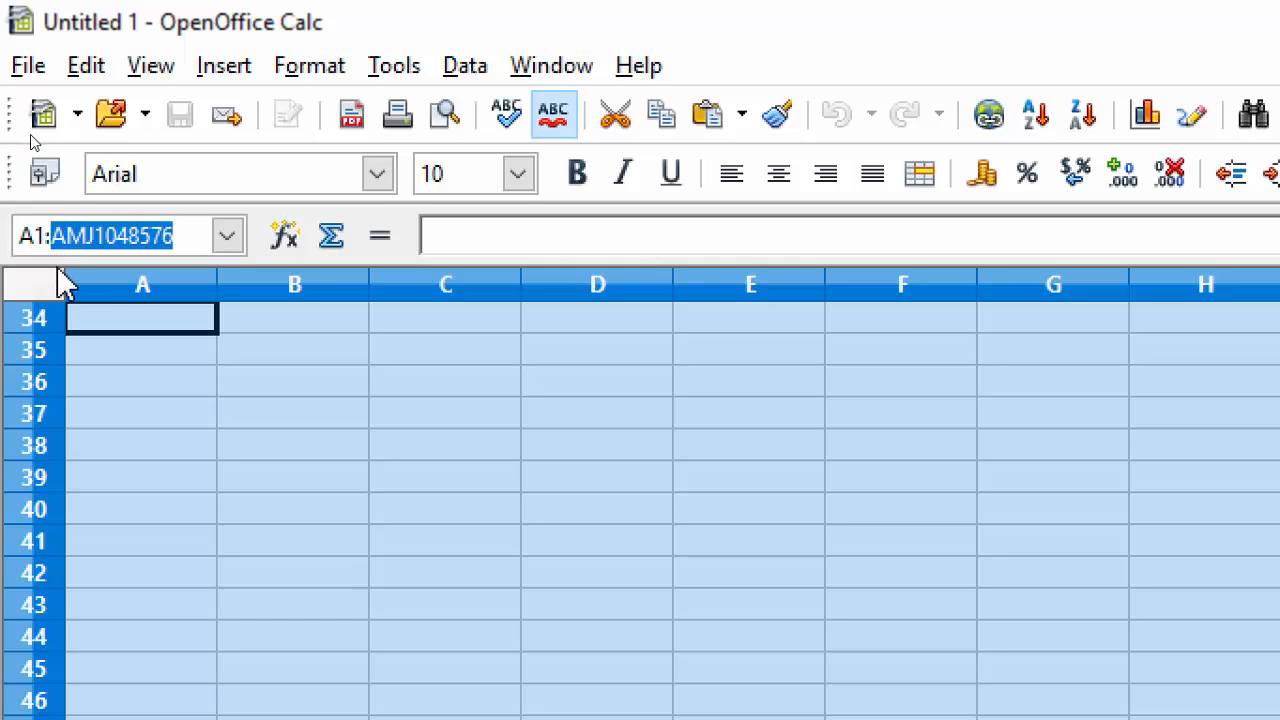
click(28, 290)
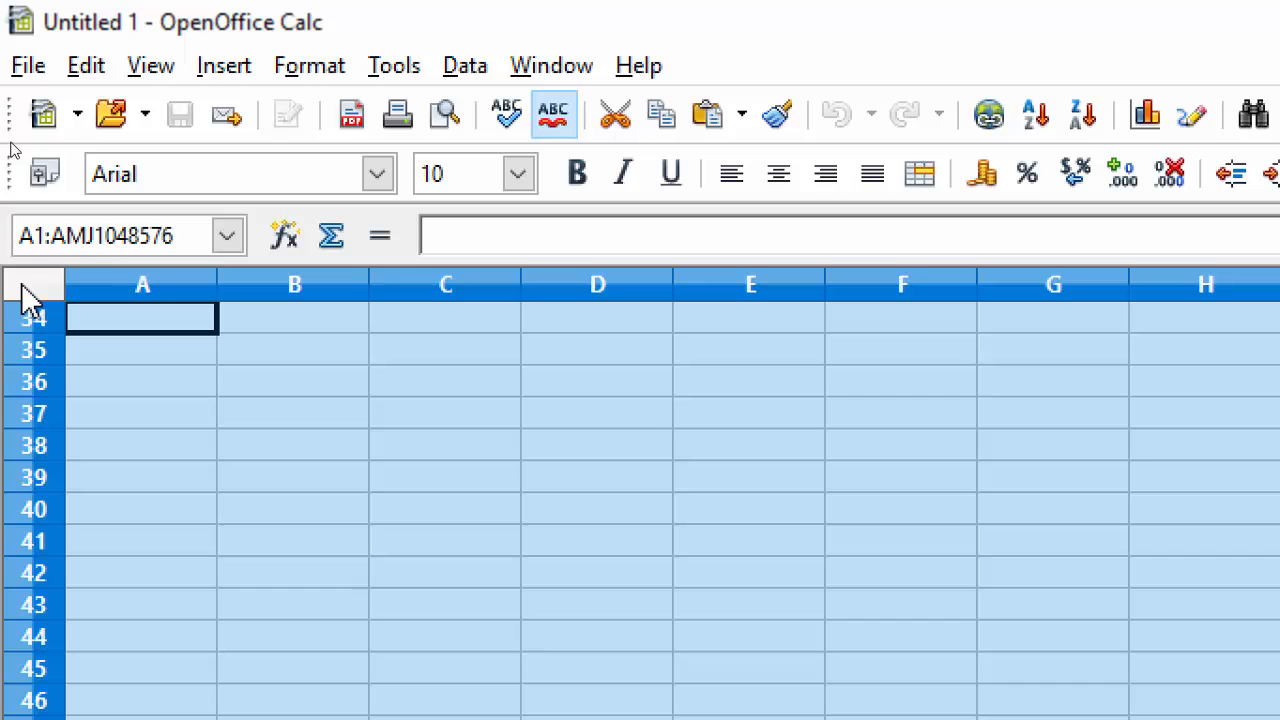
click(213, 390)
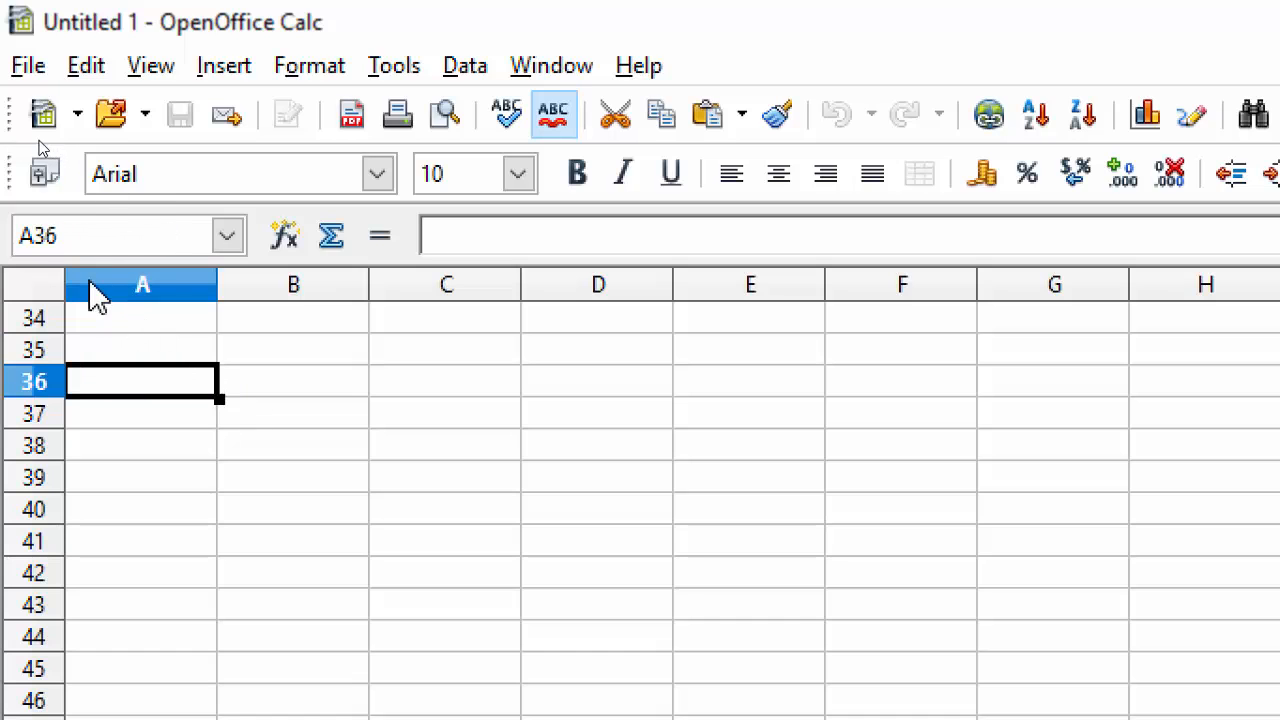
click(52, 292)
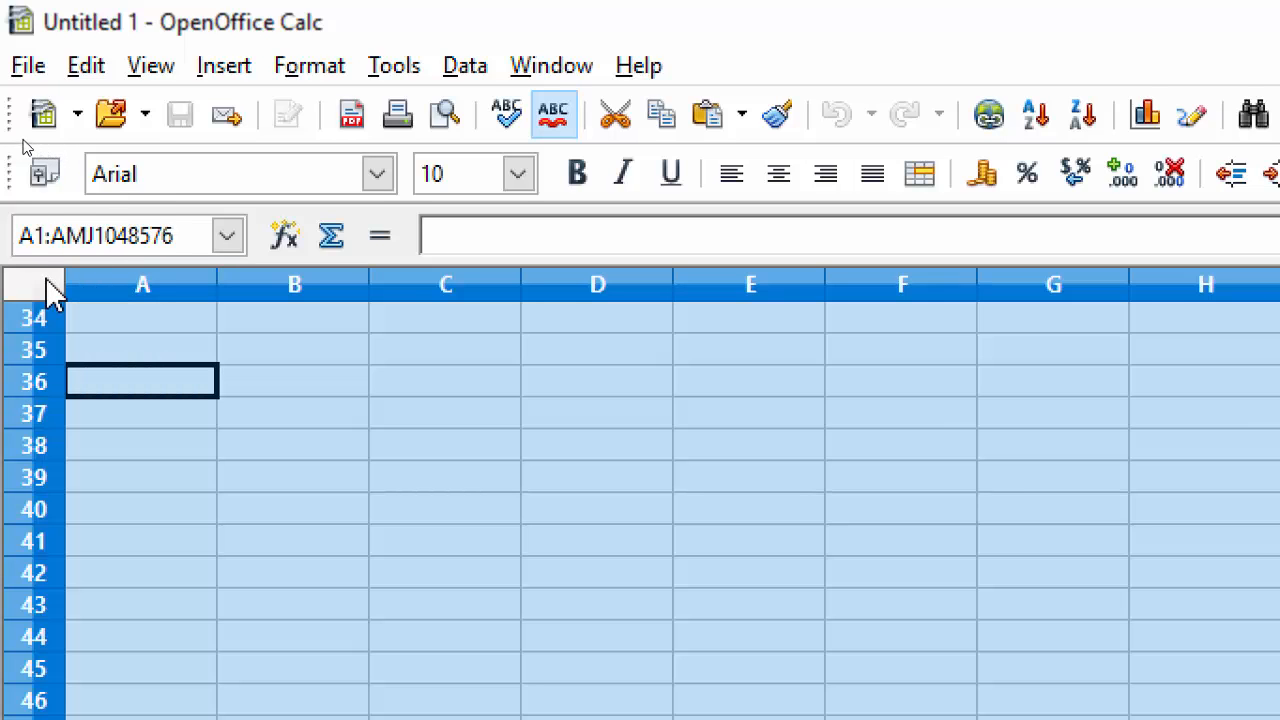
click(140, 297)
click(310, 340)
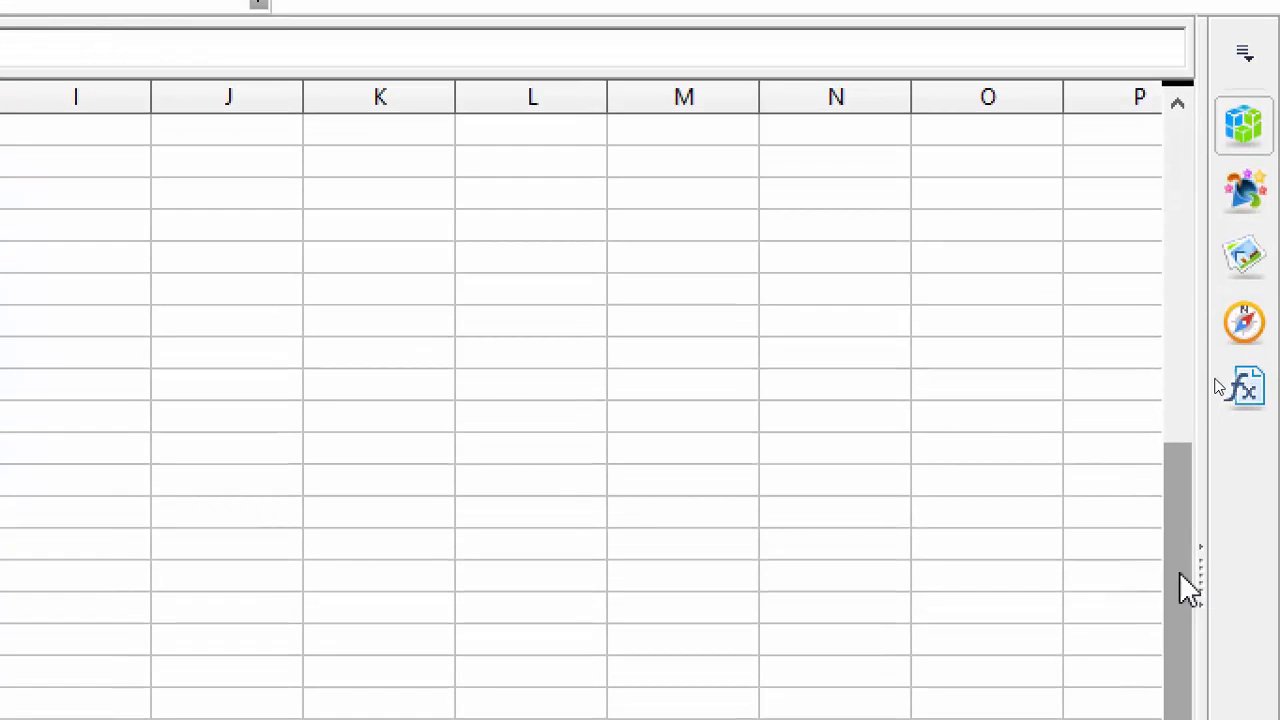
- Hide and show the sidebar twice, leaving it shown
click(1204, 570)
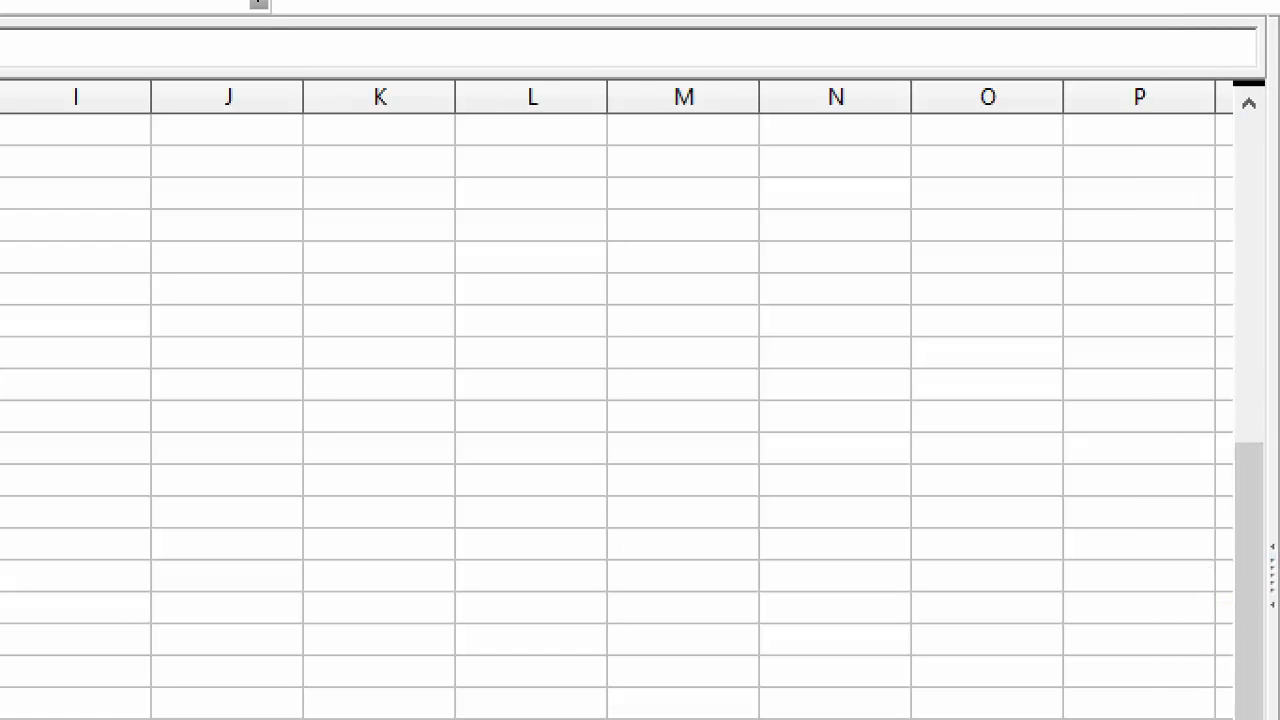
click(1275, 529)
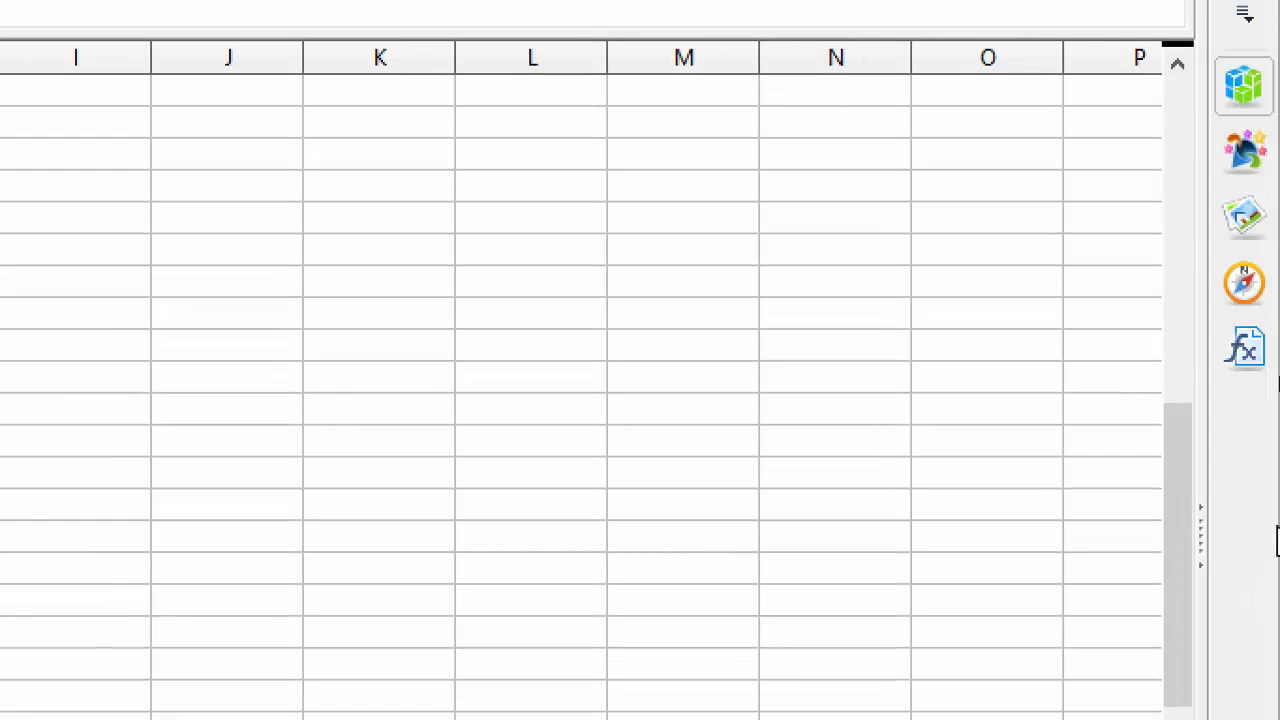
click(1200, 532)
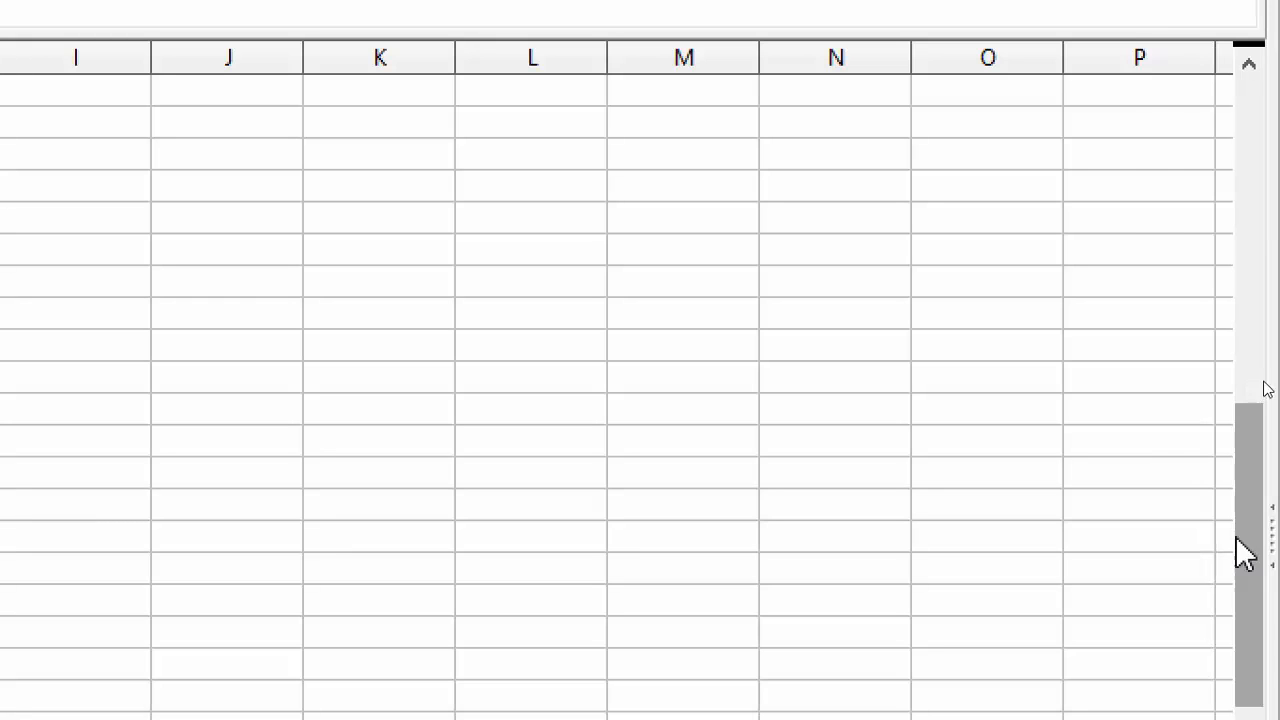
click(1275, 540)
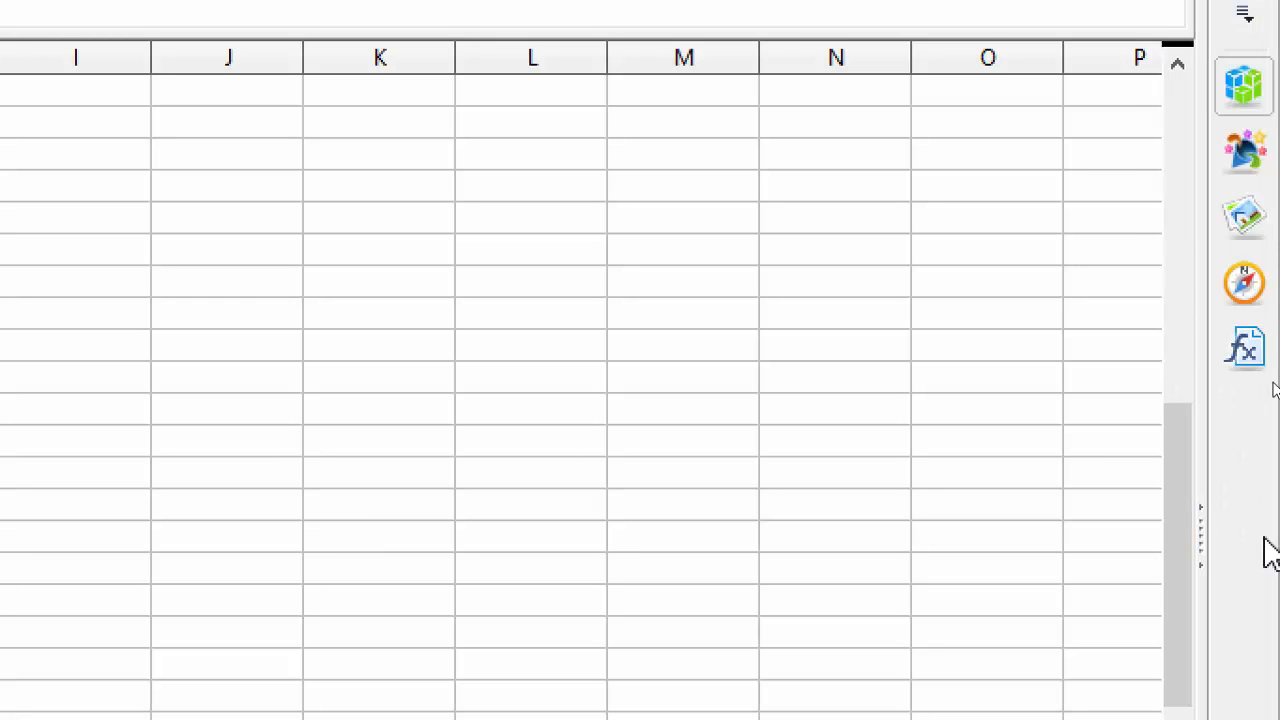
- View the sidebar's Properties, Styles and Formatting, Gallery, Navigator and Functions decks in turn, and return to Properties
click(1262, 158)
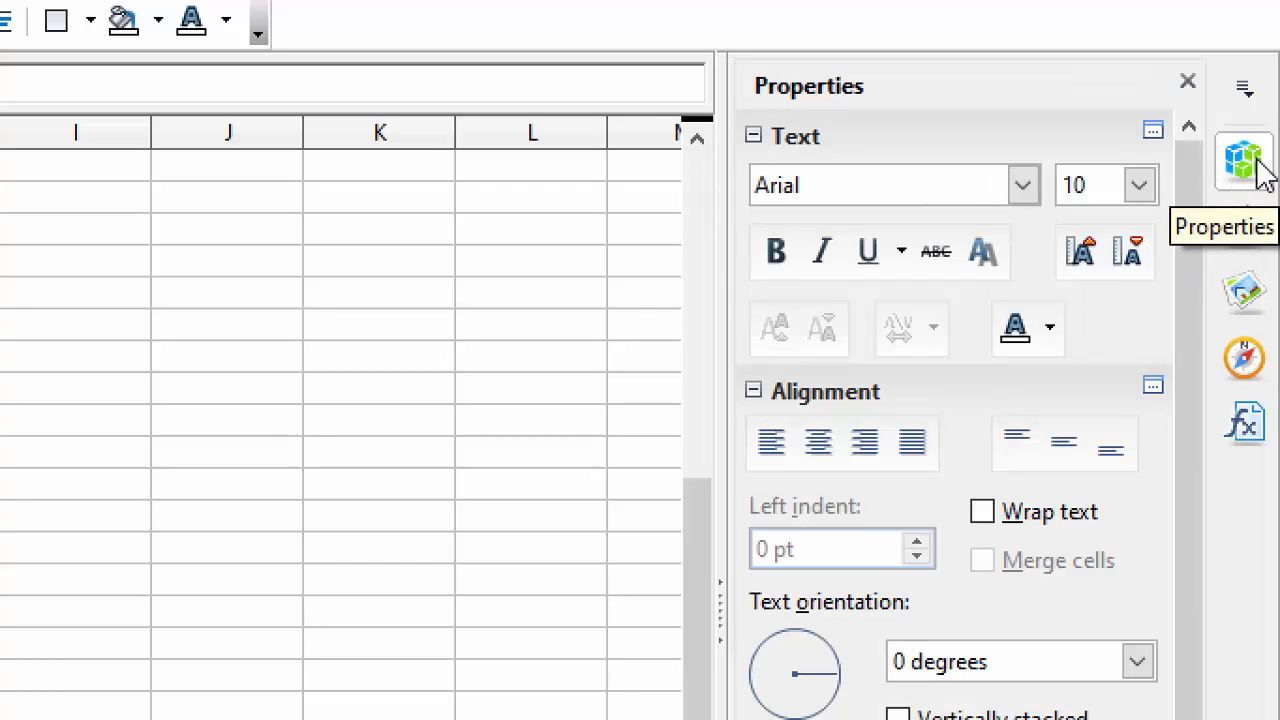
click(1262, 240)
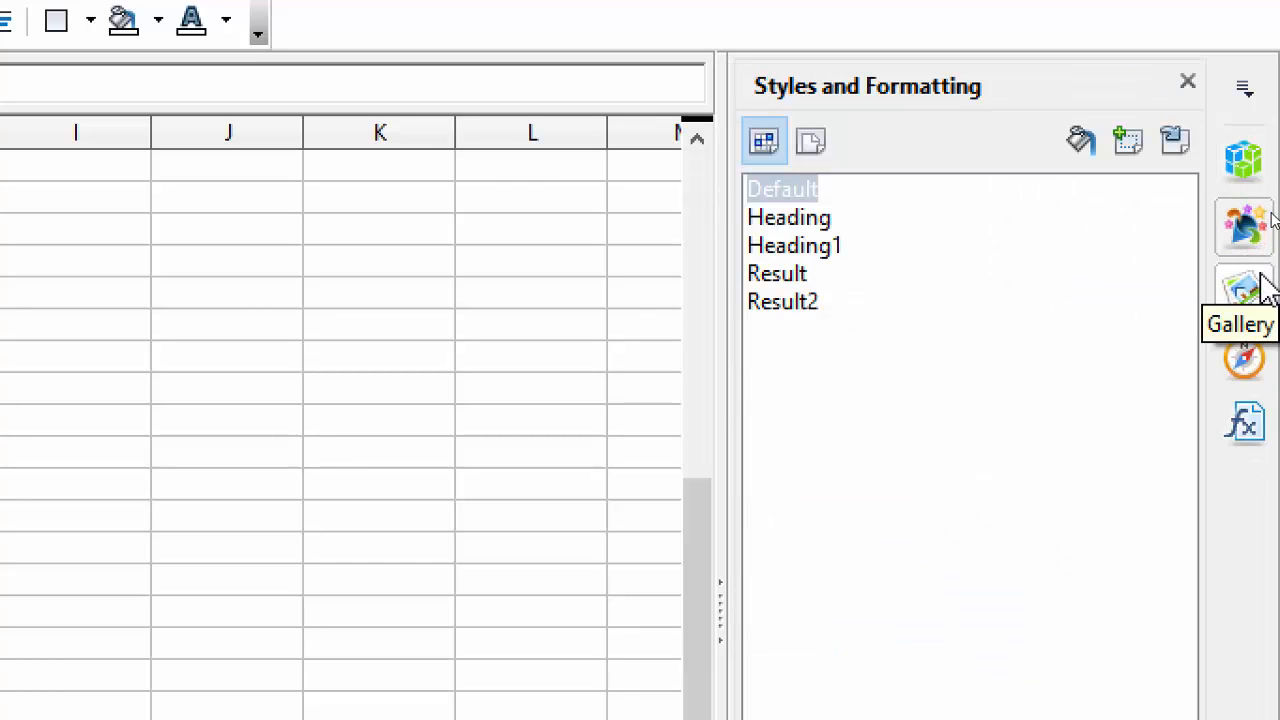
click(1262, 305)
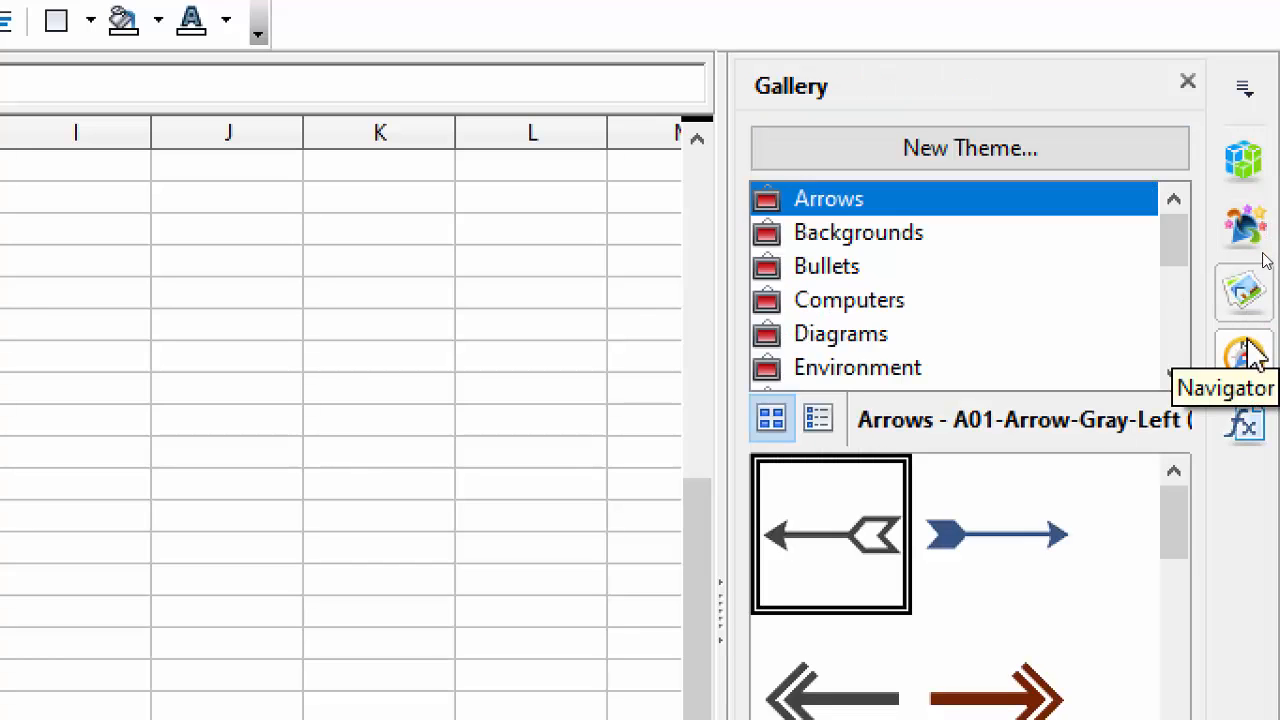
click(1248, 360)
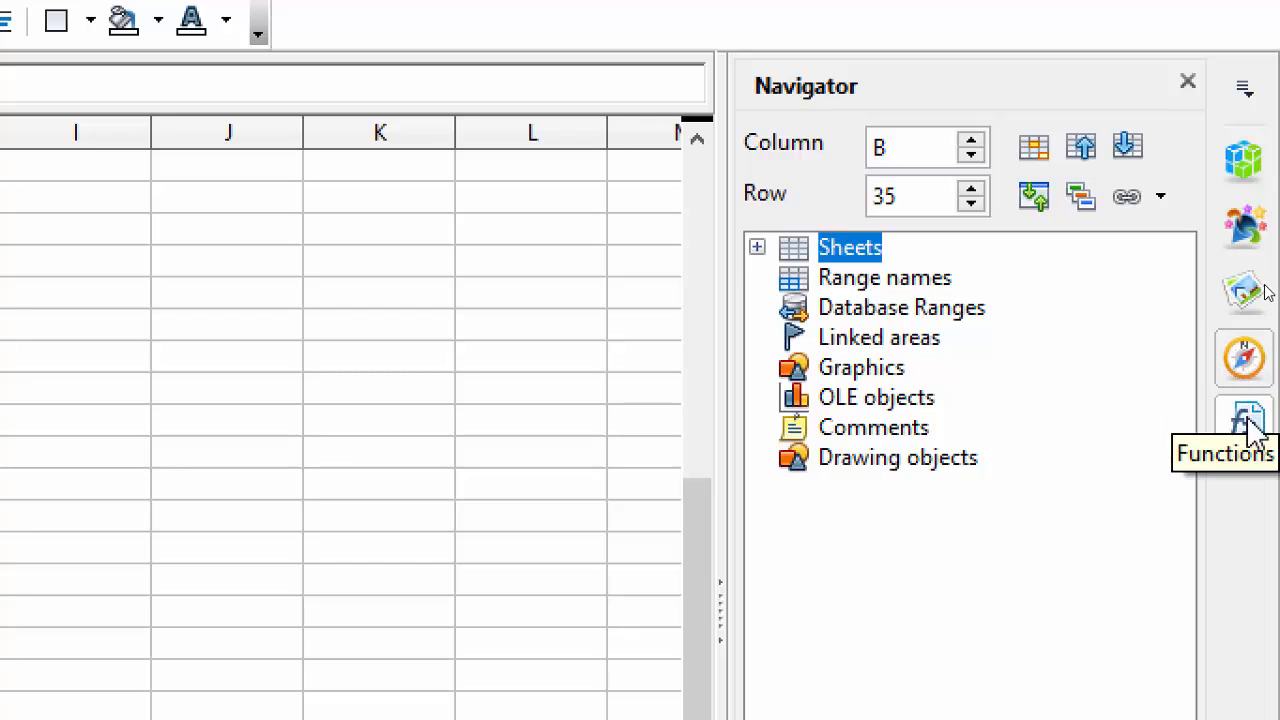
click(1250, 415)
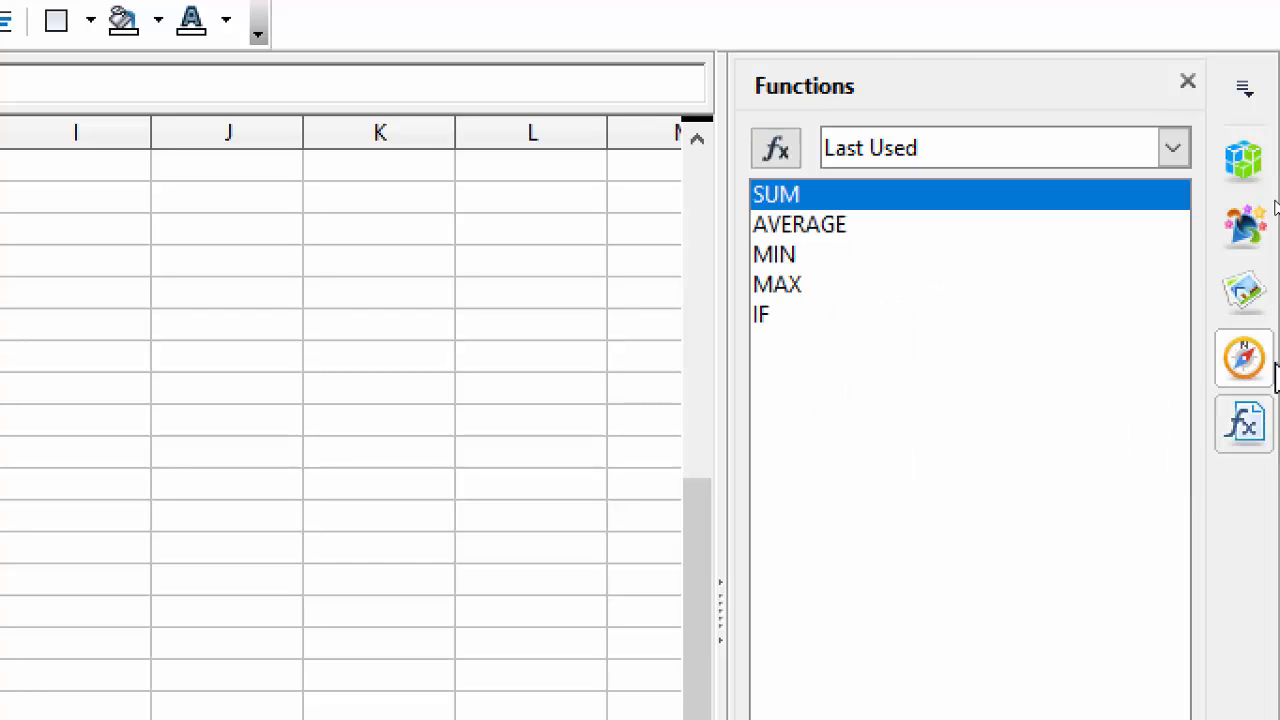
click(1242, 175)
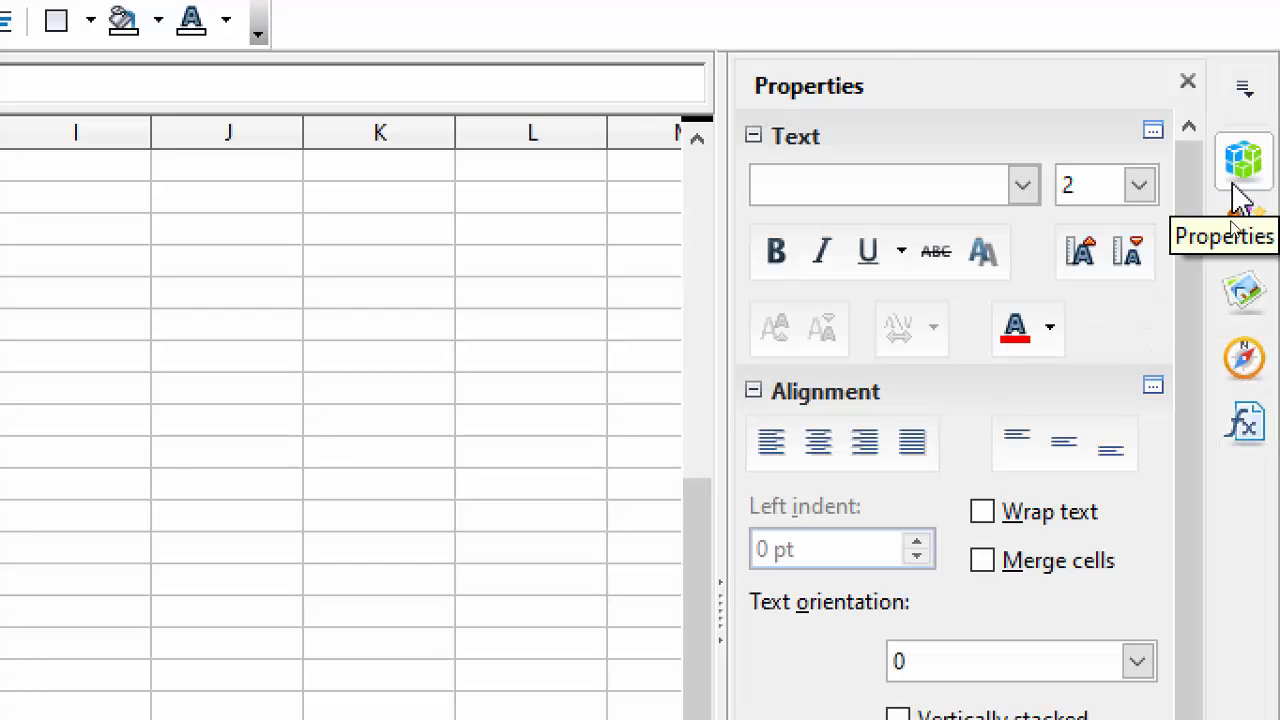
click(719, 455)
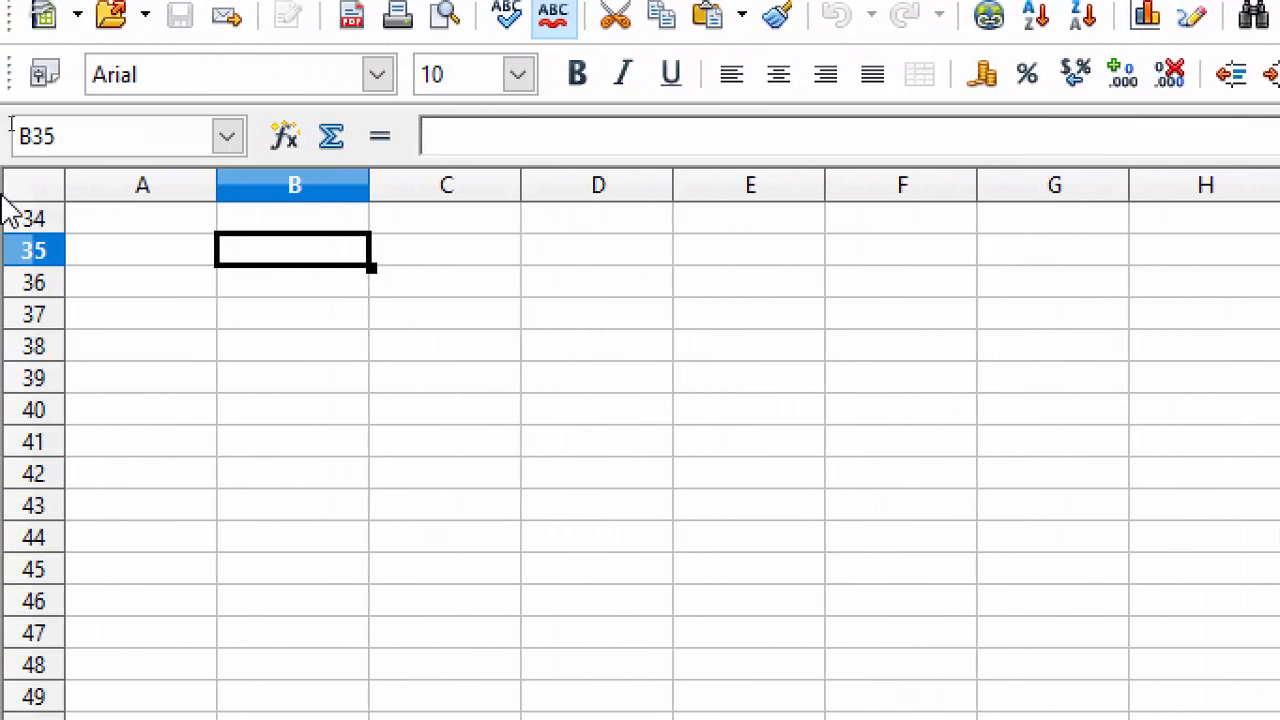
- Look through the file commands, including New, Open, Recent Documents and Wizards, and the editing commands without running any
scroll(333, 320, up, 11)
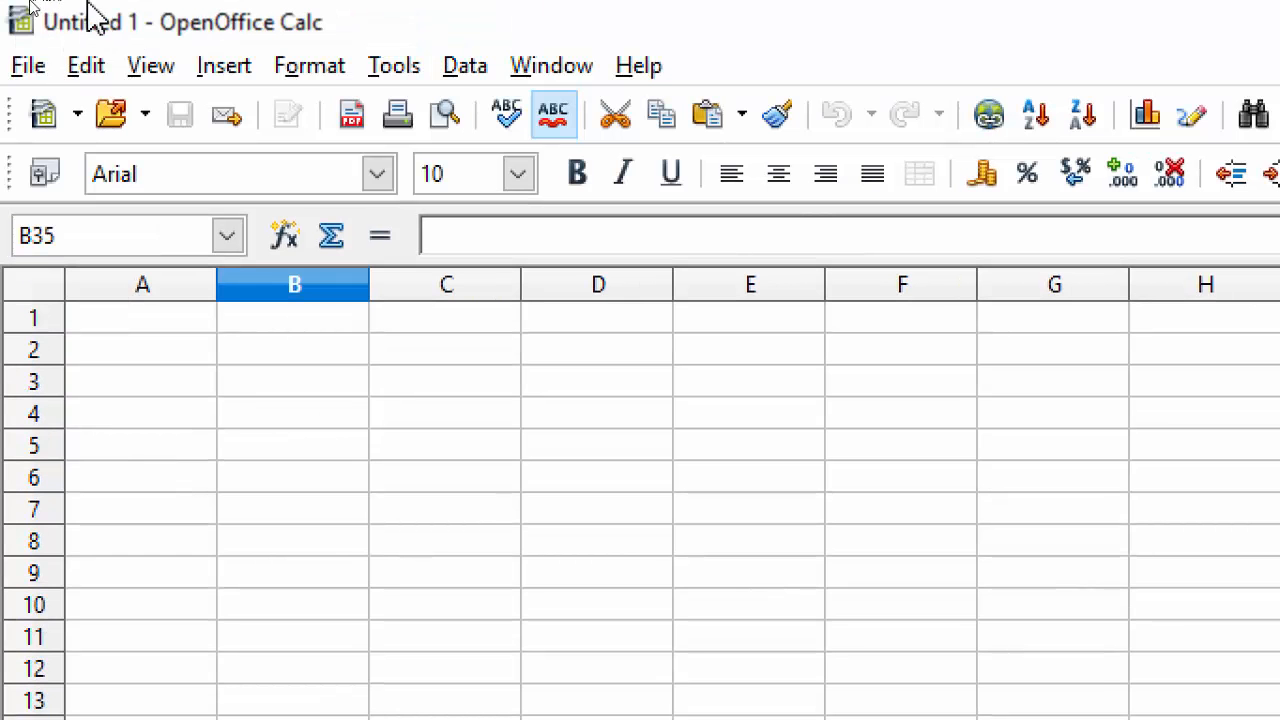
click(25, 66)
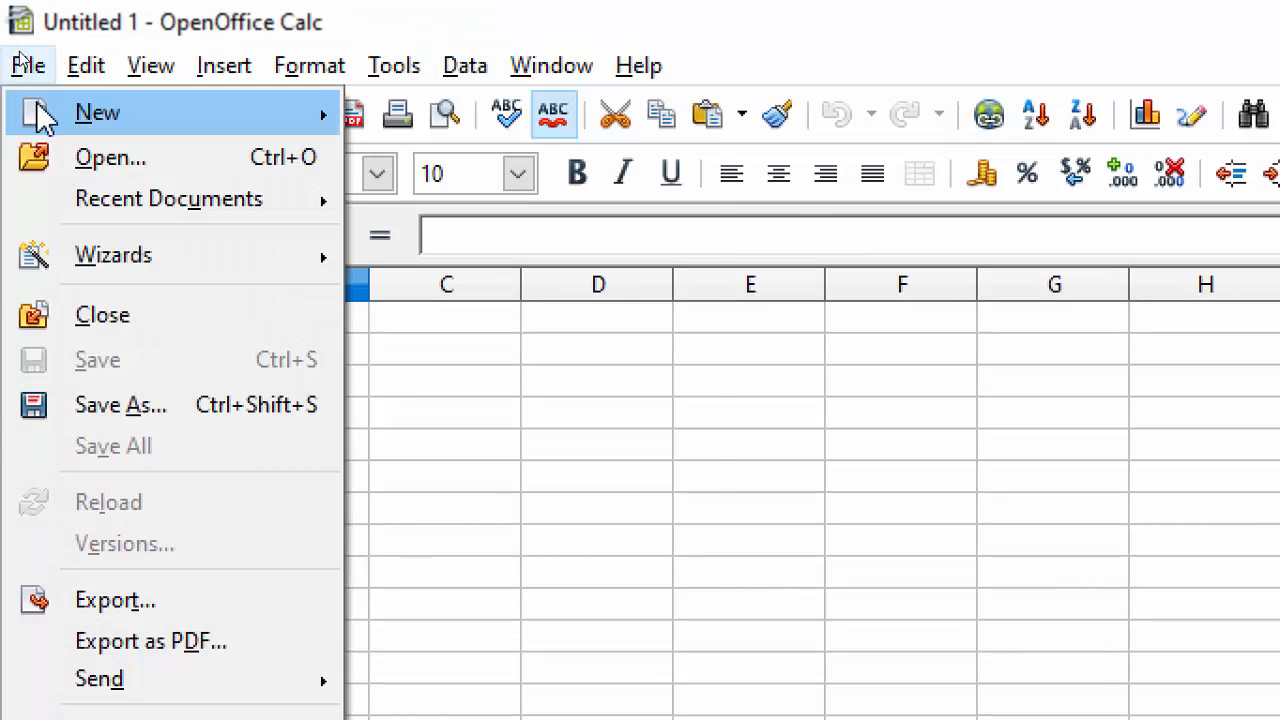
mouse_move(45, 113)
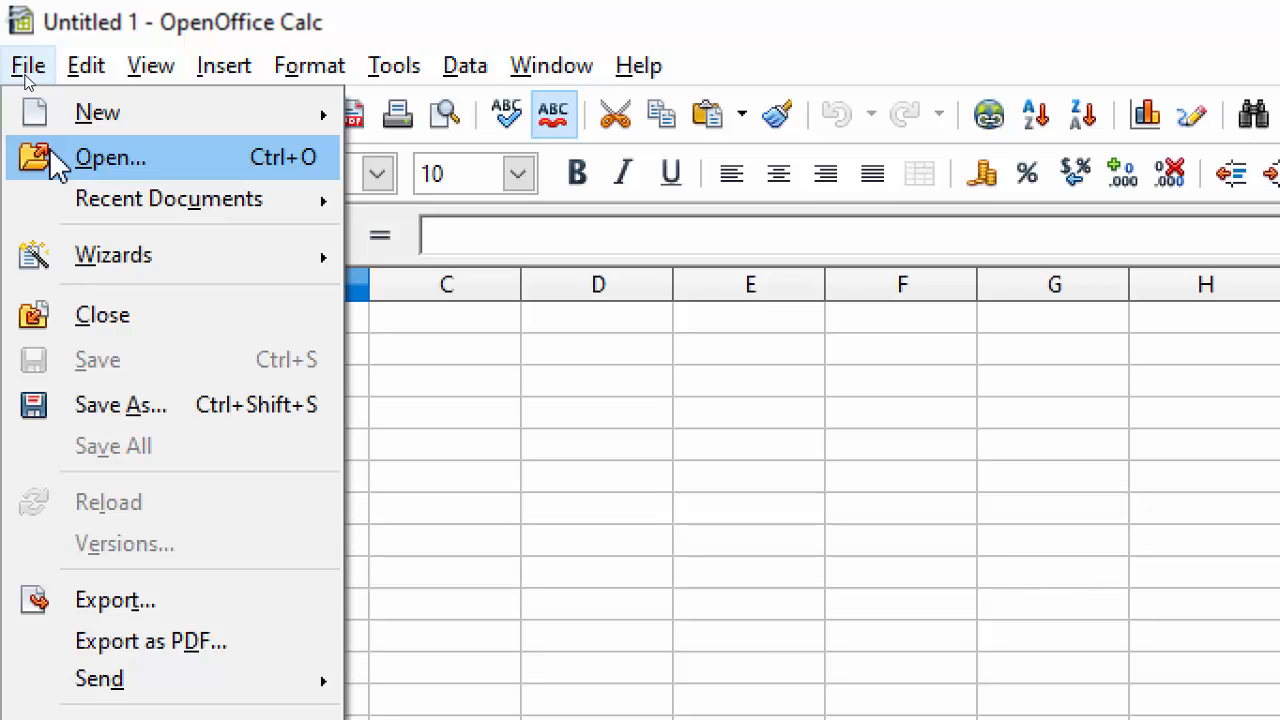
mouse_move(113, 211)
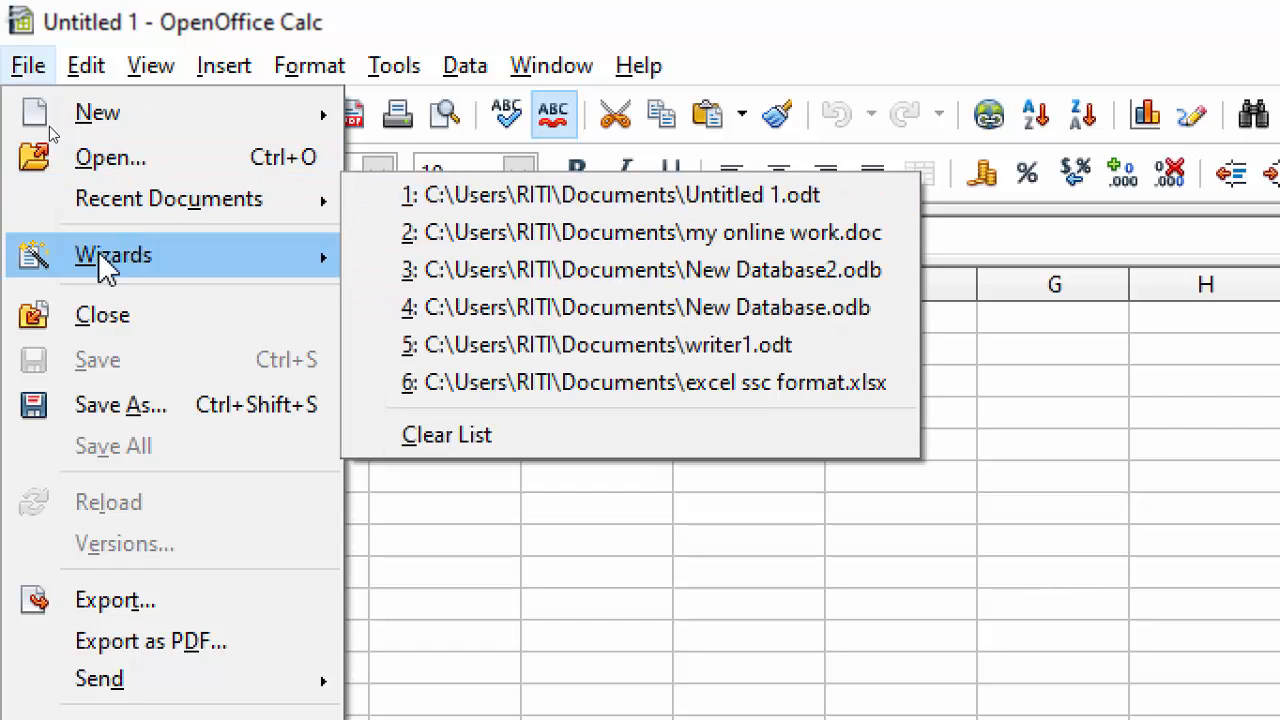
mouse_move(113, 262)
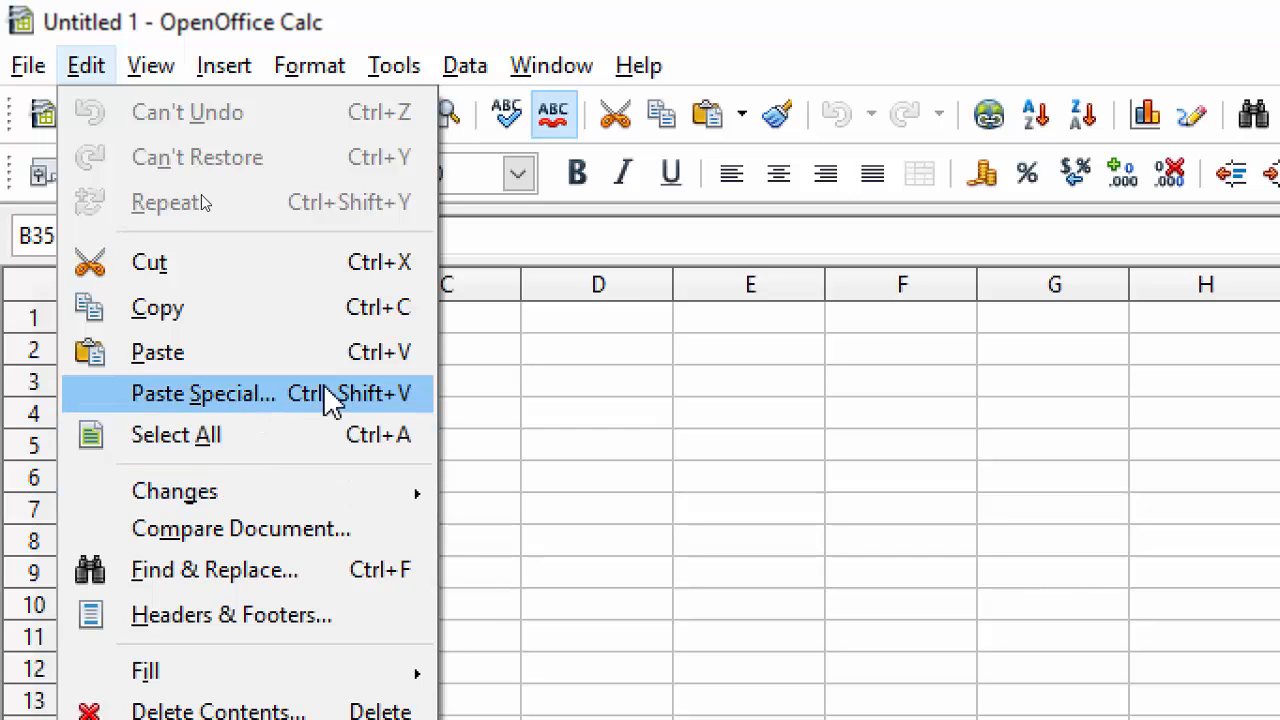
click(610, 395)
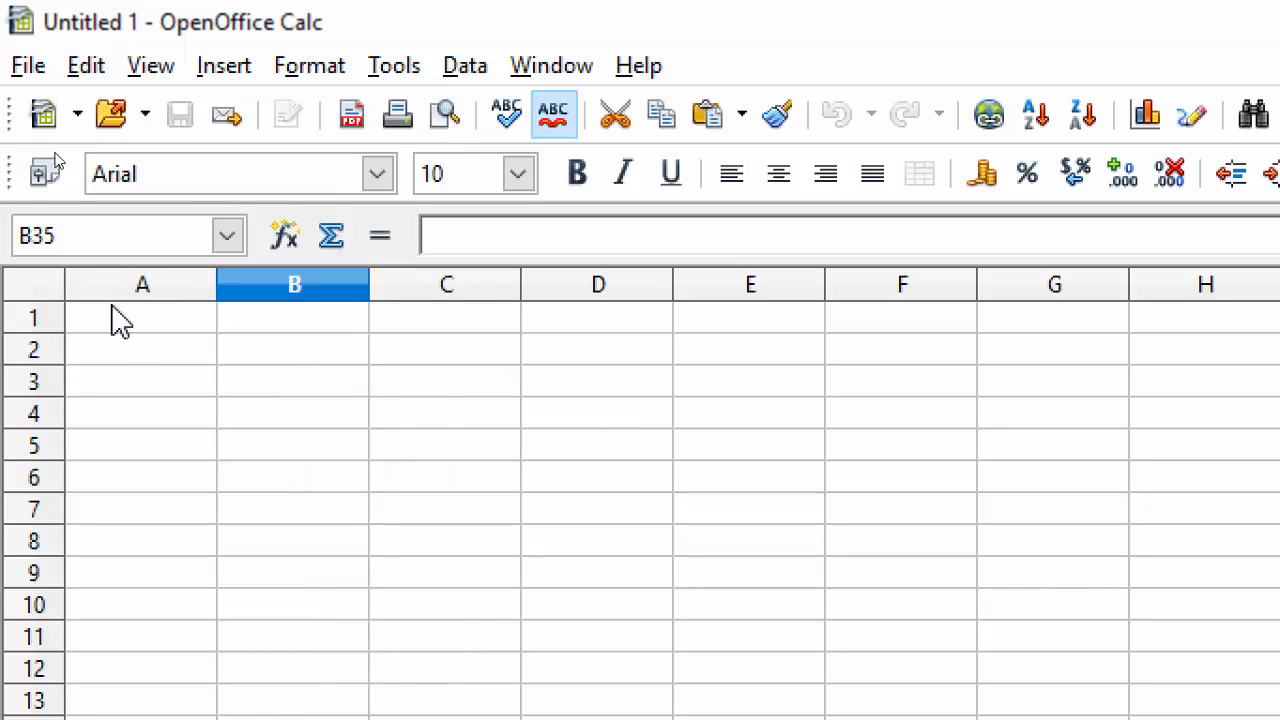
- Enter the numbers 10, 20, 30, 40, 50 and 60 down column C in cells C1 to C6
click(440, 322)
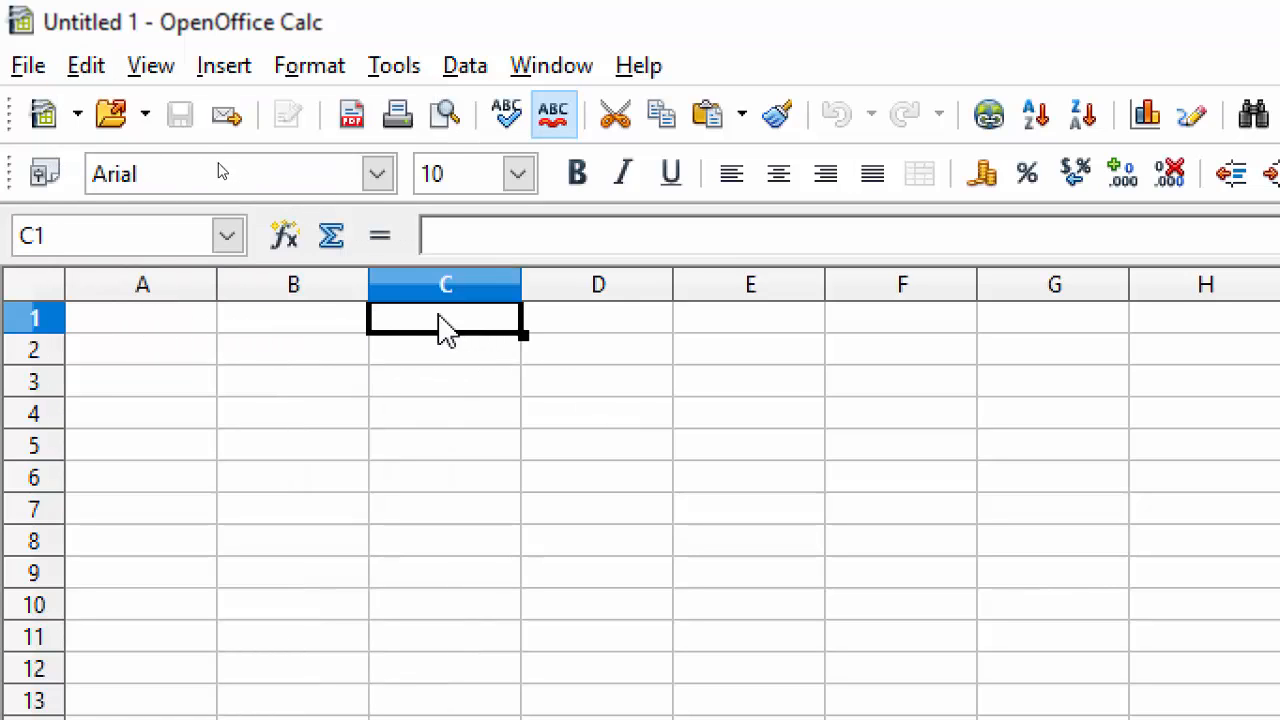
text(10)
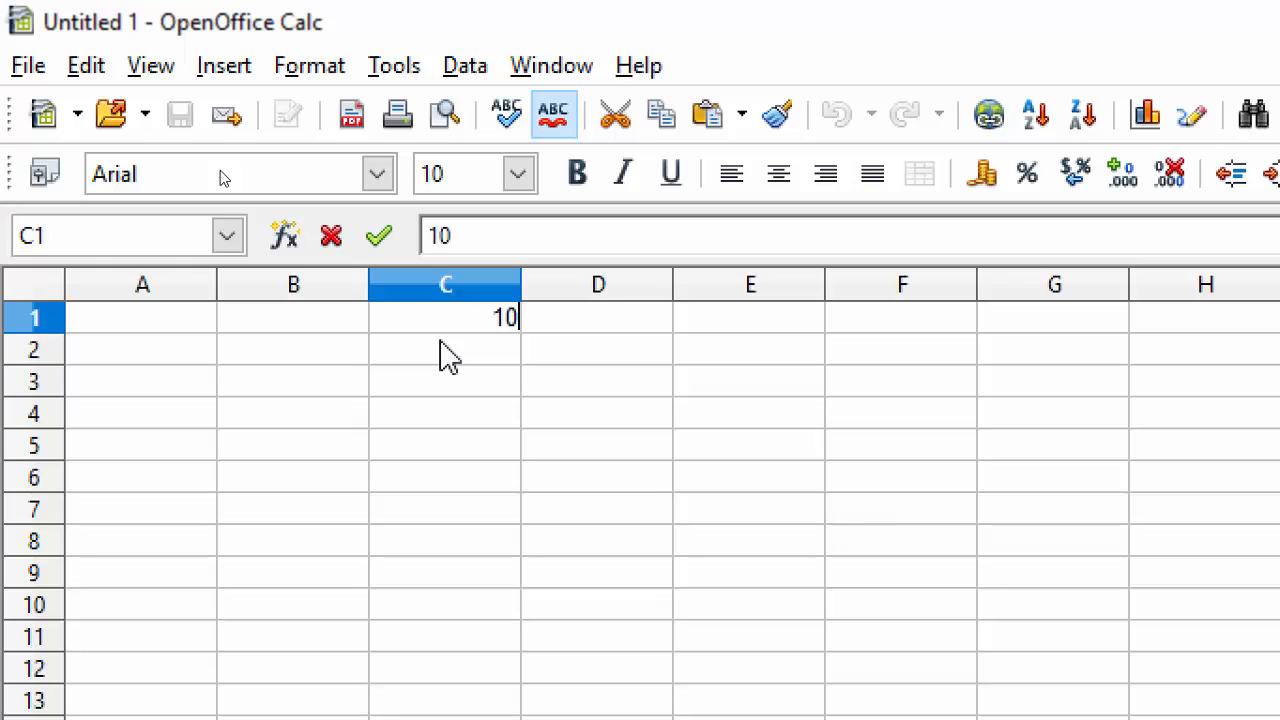
key(Return)
text(20)
key(Return)
text(30)
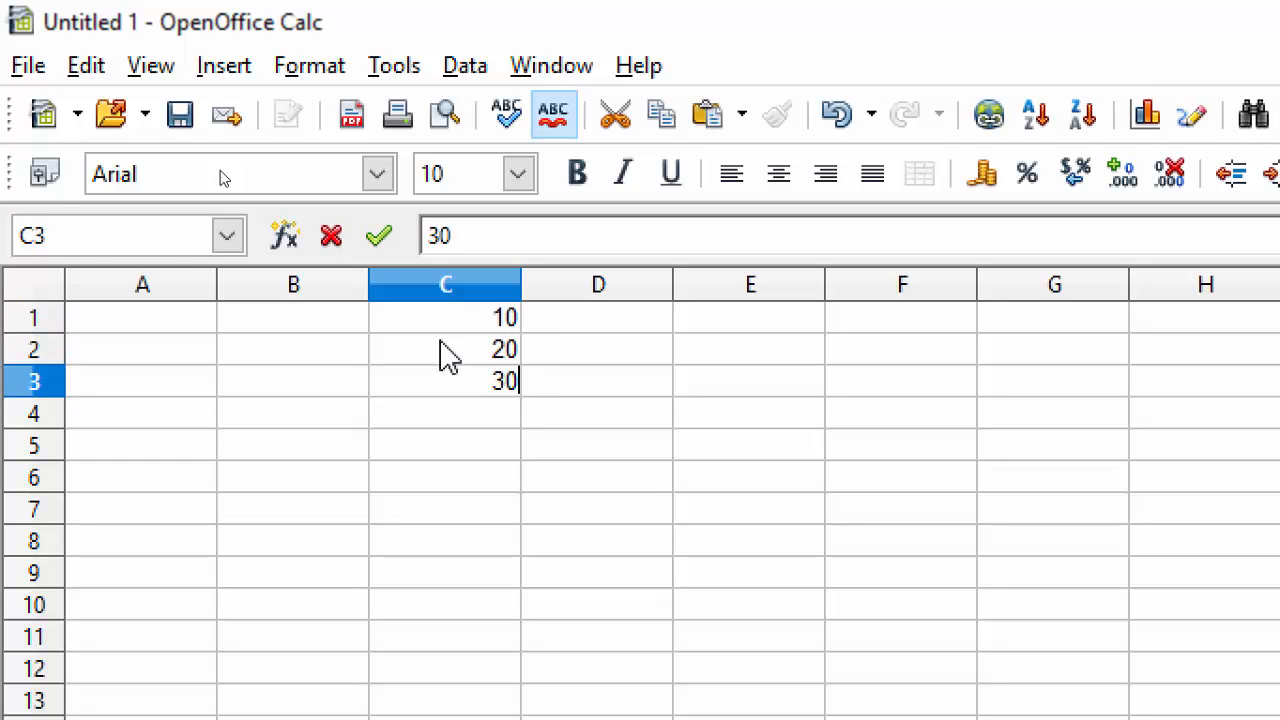
key(Return)
text(40)
key(Return)
text(50)
key(Return)
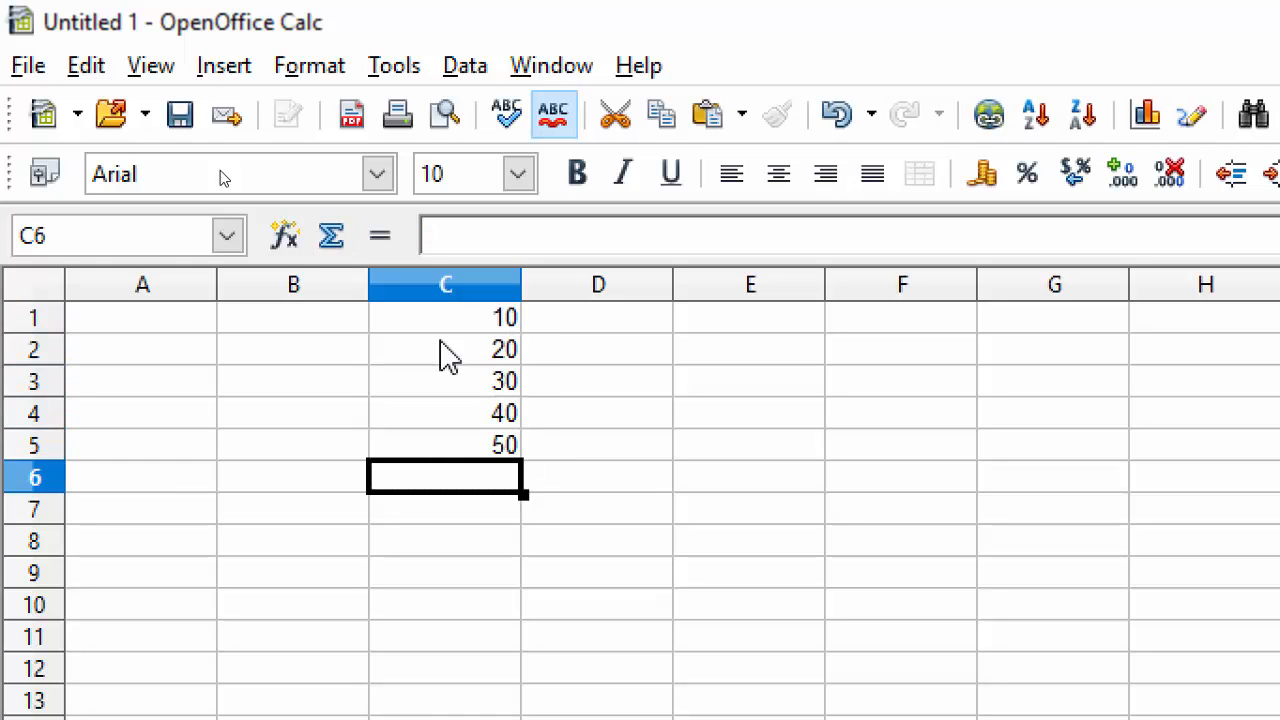
text(60)
key(Return)
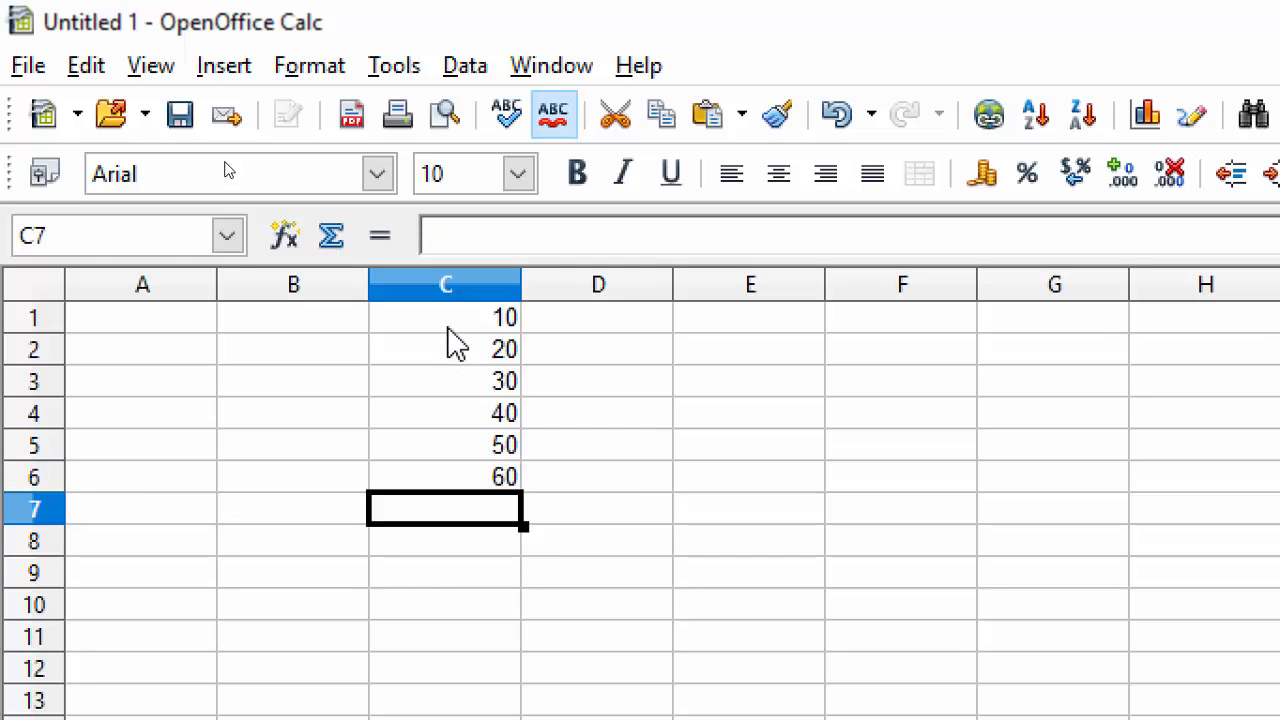
- Copy the six numbers in cells C1 to C6
drag(448, 330, 467, 490)
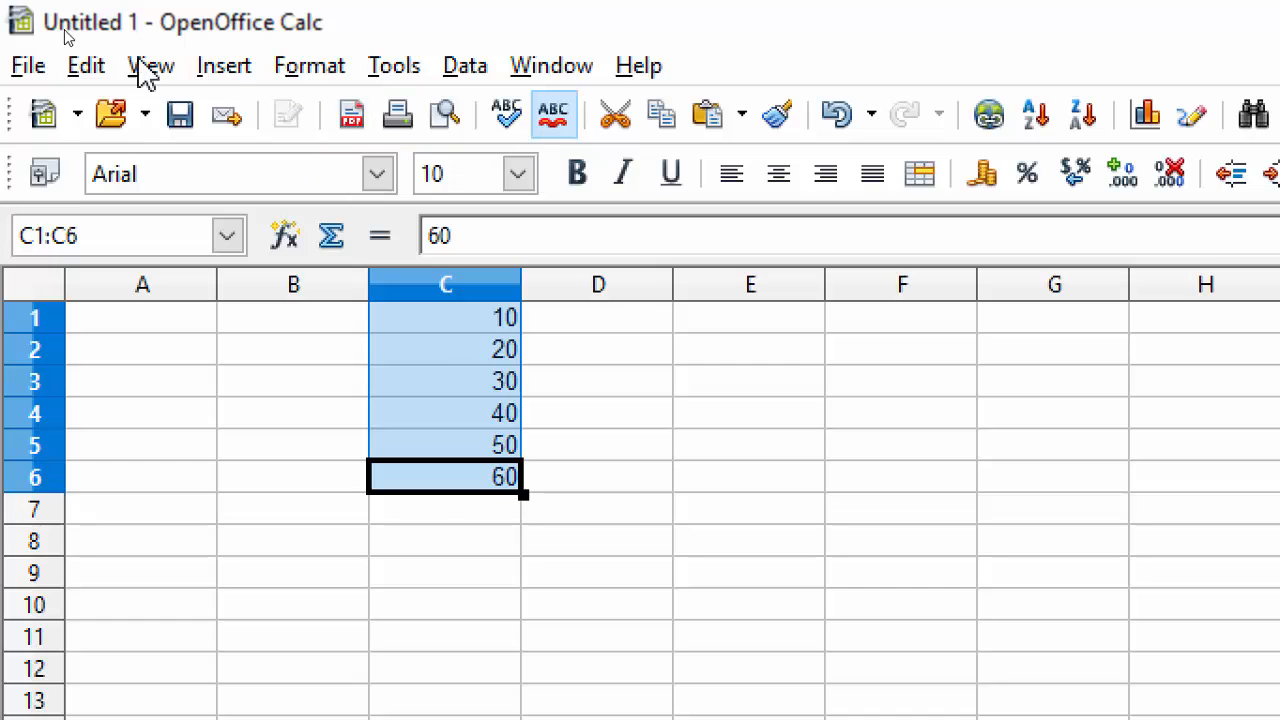
click(88, 66)
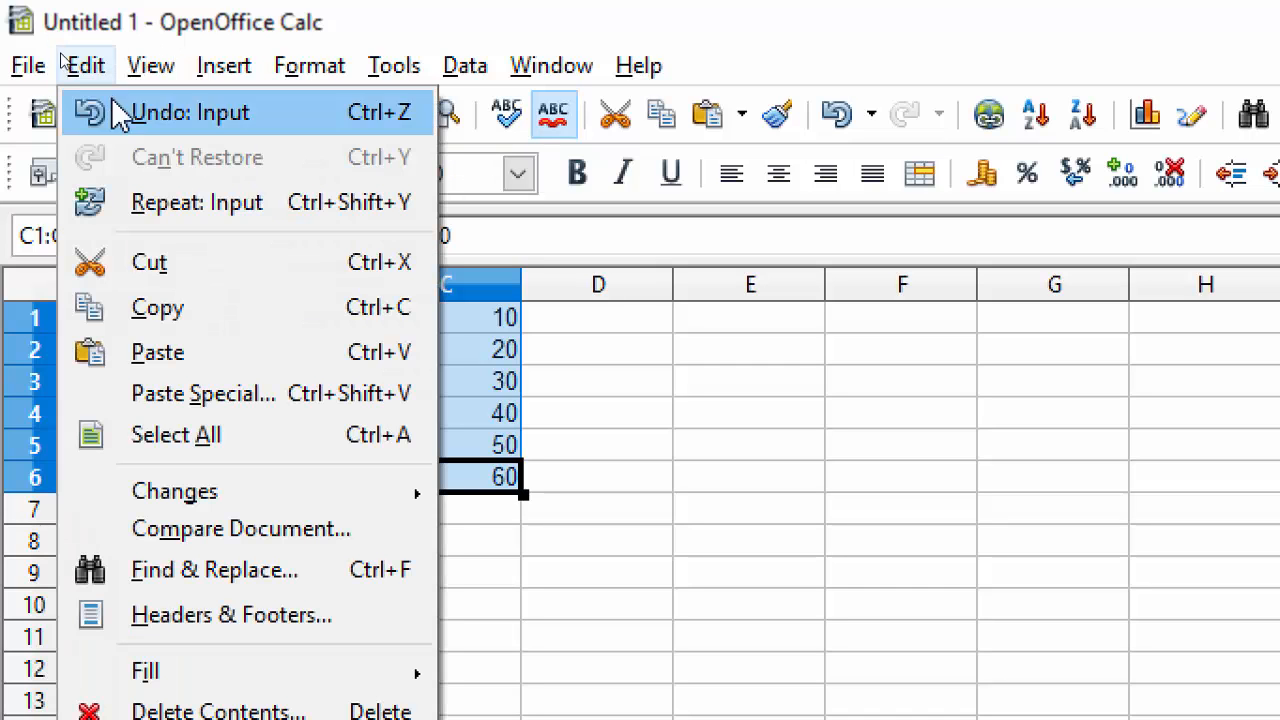
click(157, 307)
- Paste the copied numbers across row 8 starting at cell B8, using Paste Special with Transpose enabled
click(338, 640)
click(307, 543)
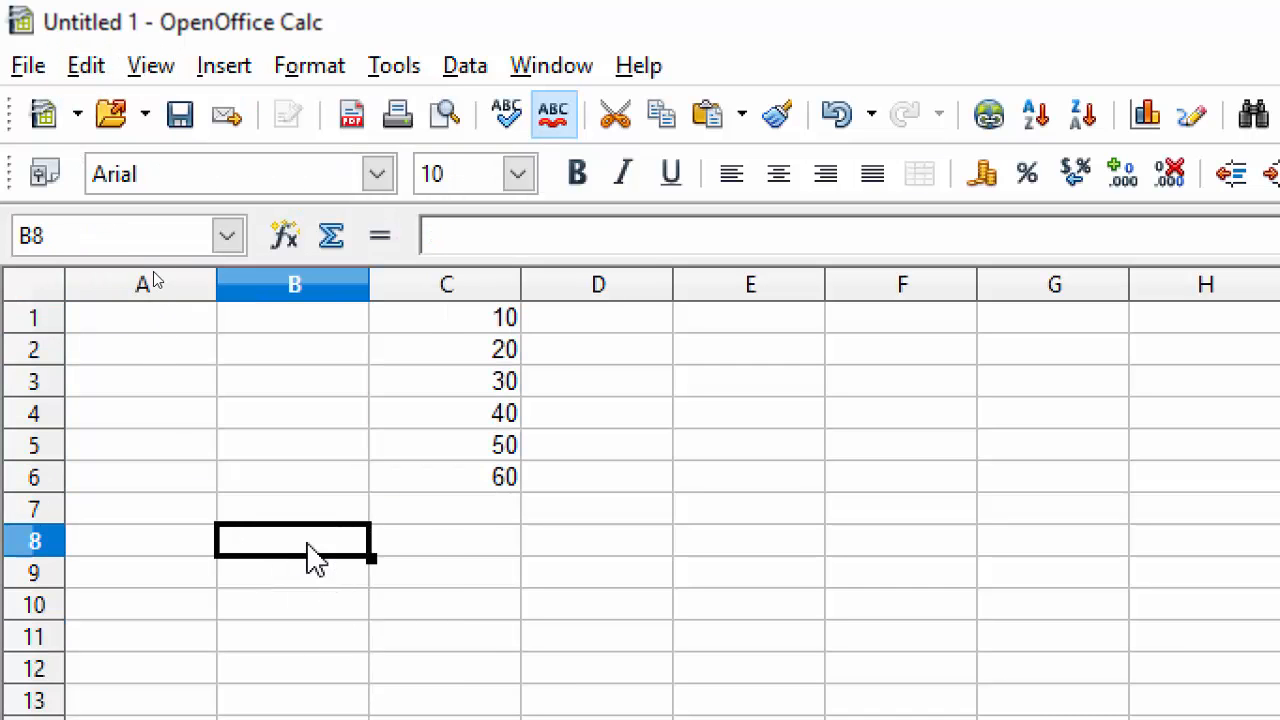
click(88, 67)
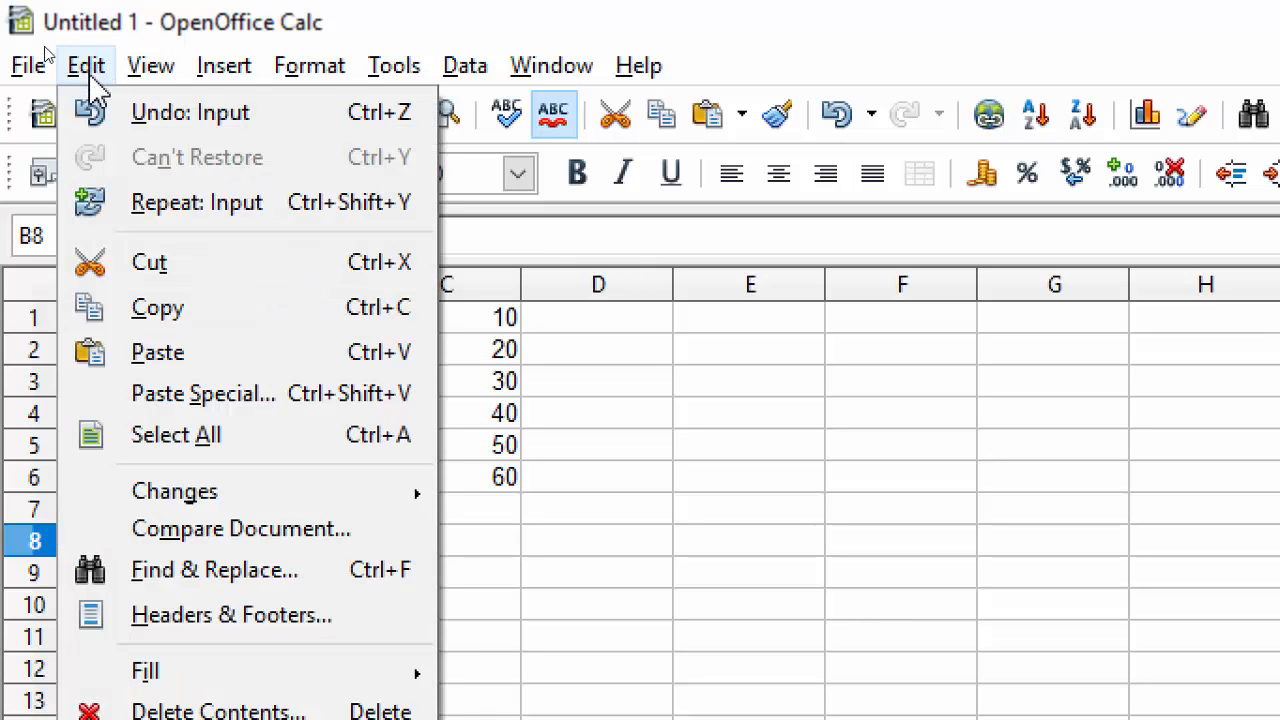
click(190, 400)
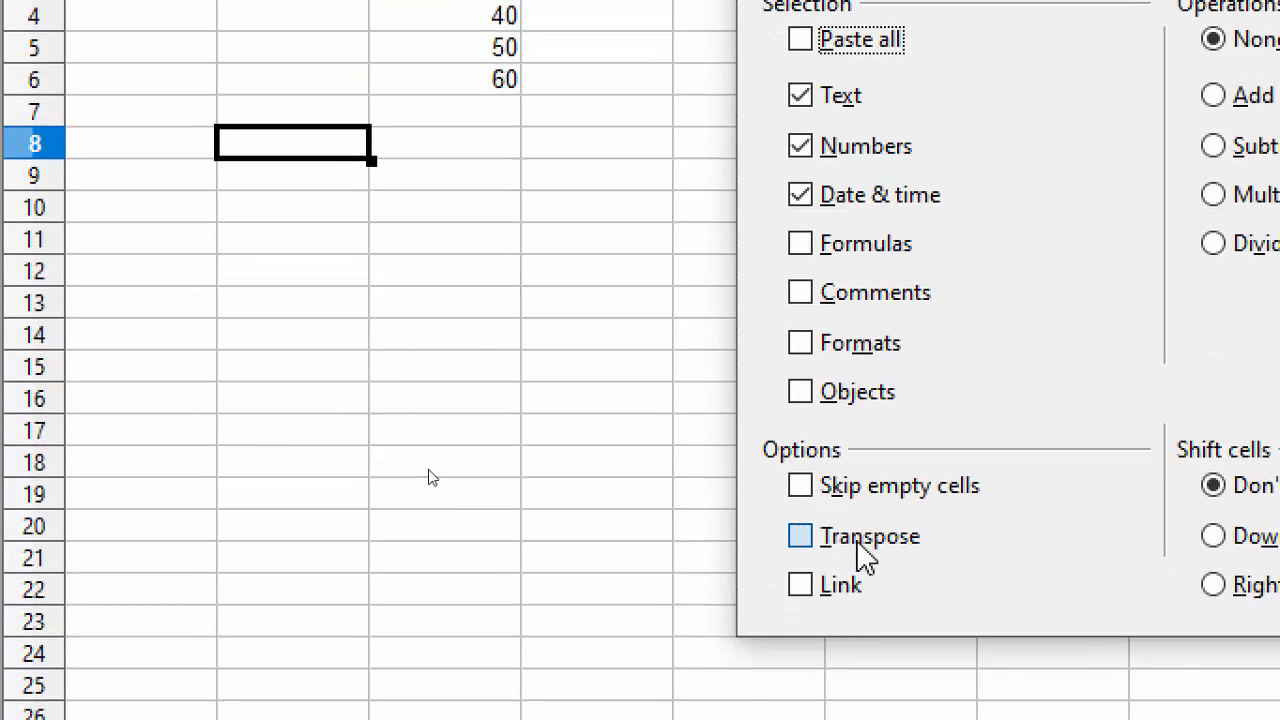
click(858, 545)
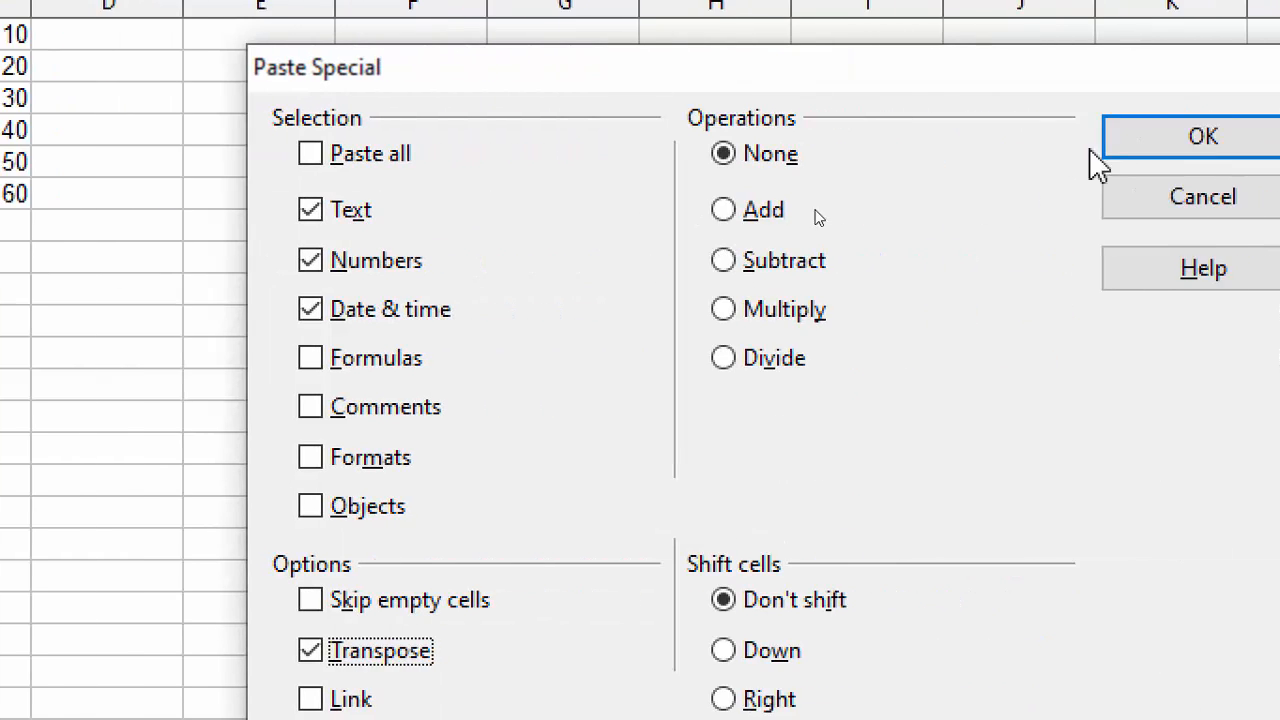
click(1190, 145)
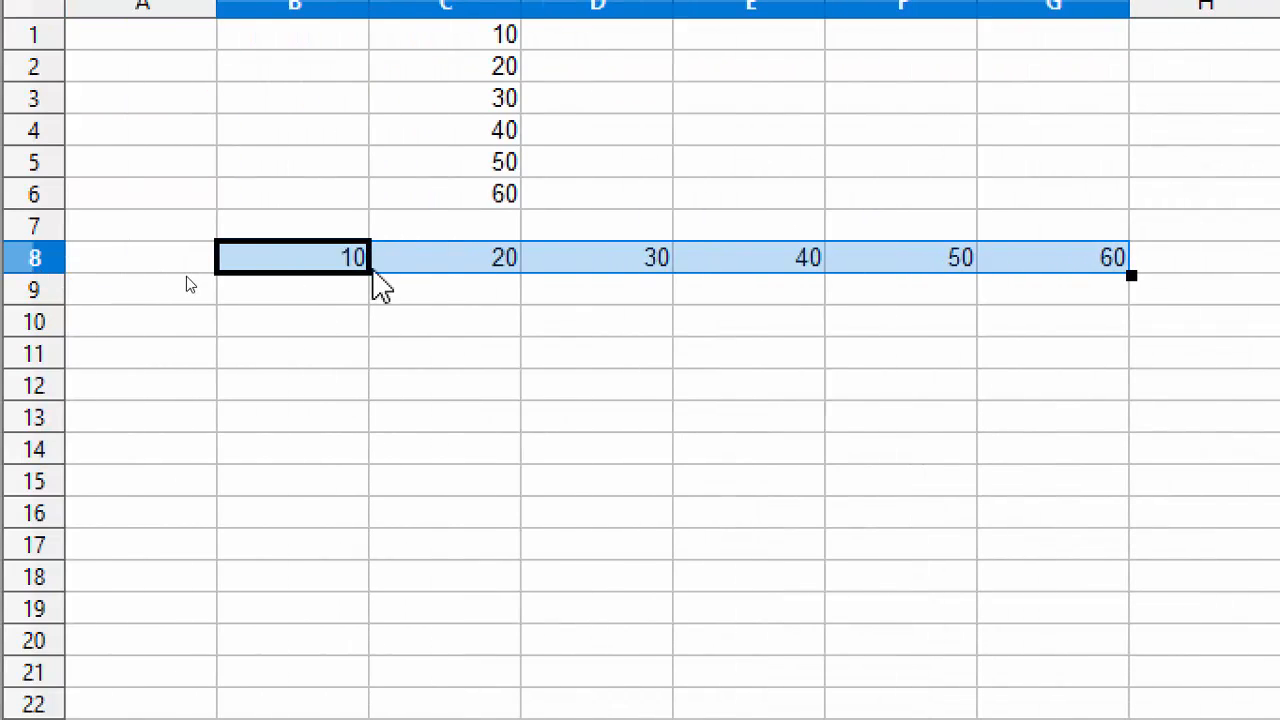
- Paste the copied numbers normally down column B from B9, and paste them transposed across row 10 from C10 with Paste Special
click(326, 302)
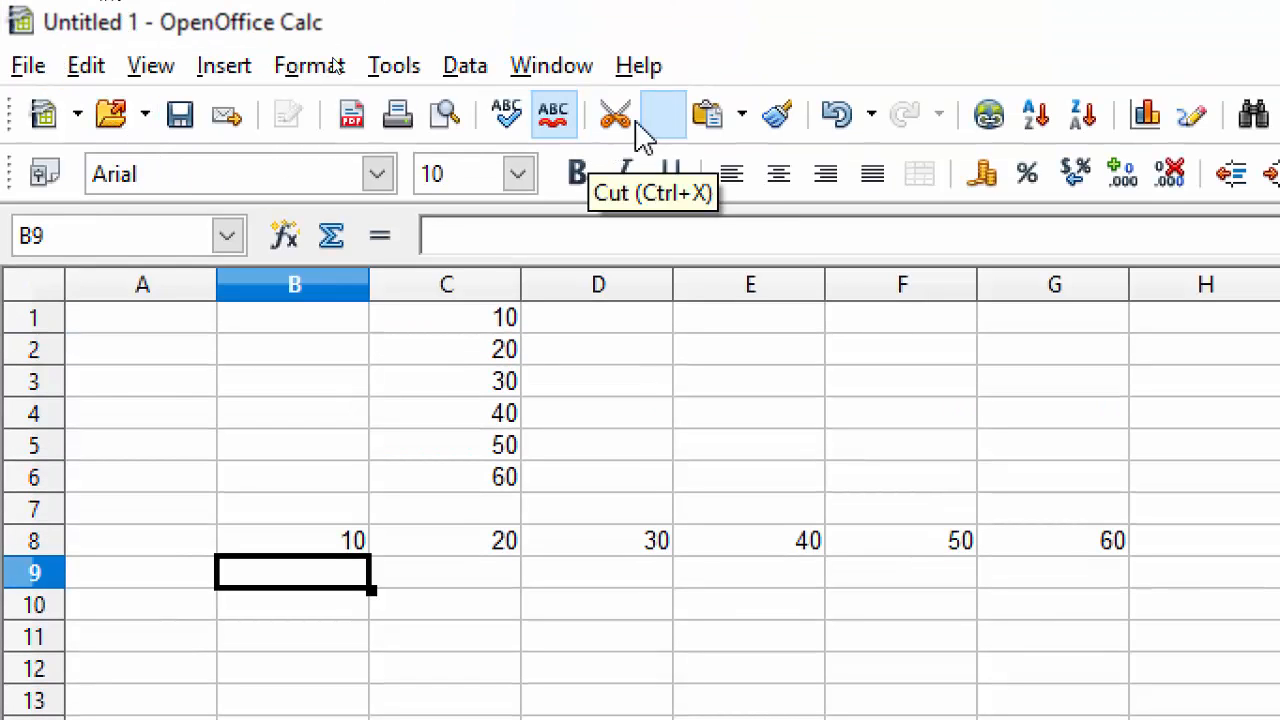
click(712, 118)
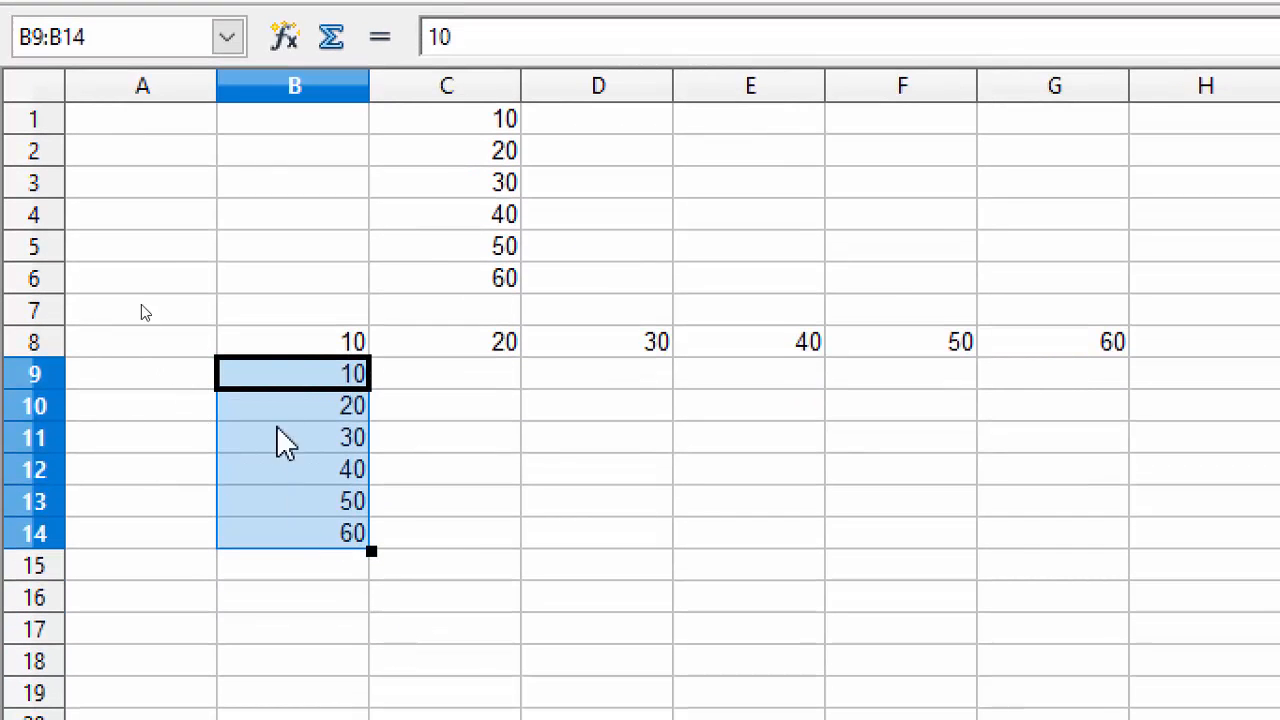
click(445, 415)
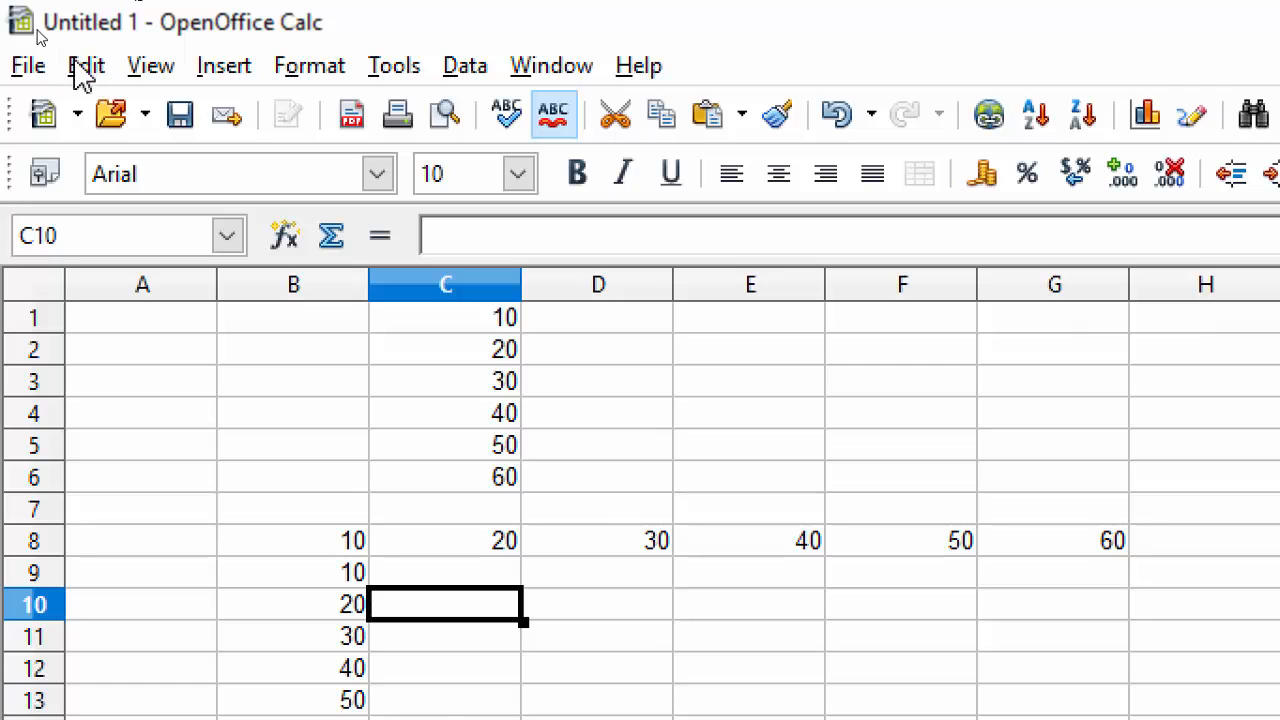
click(86, 64)
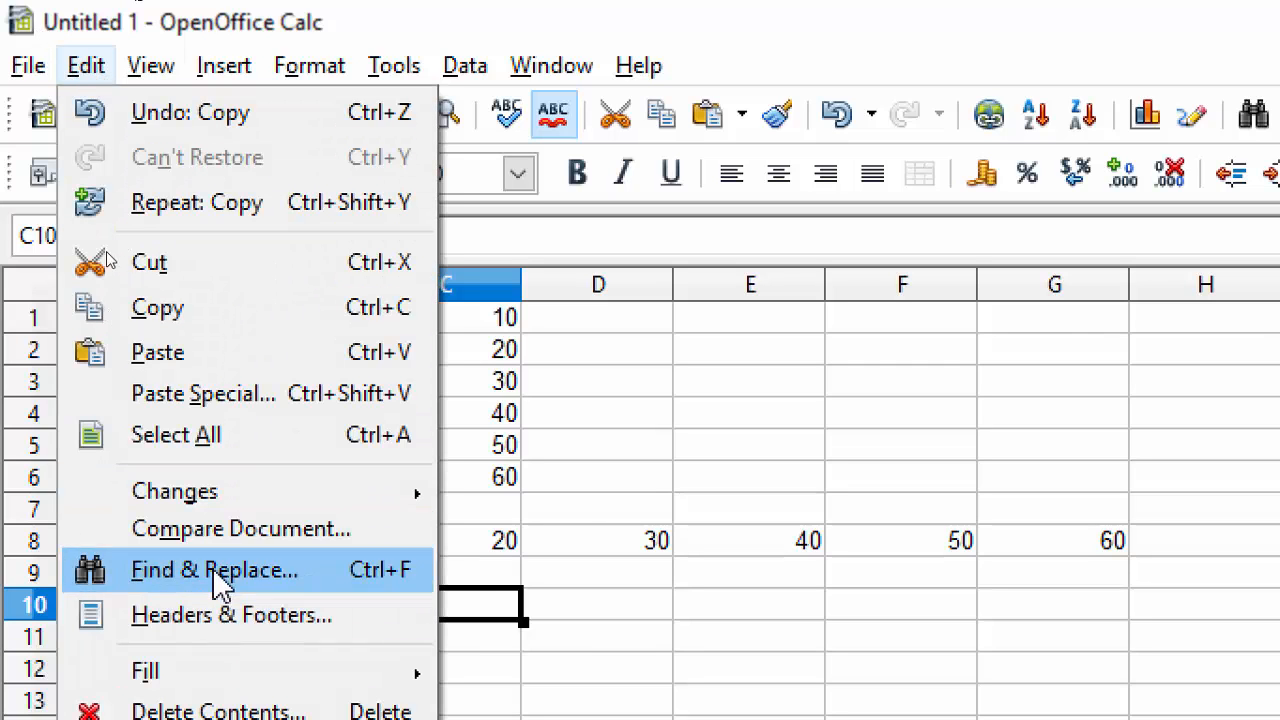
click(257, 394)
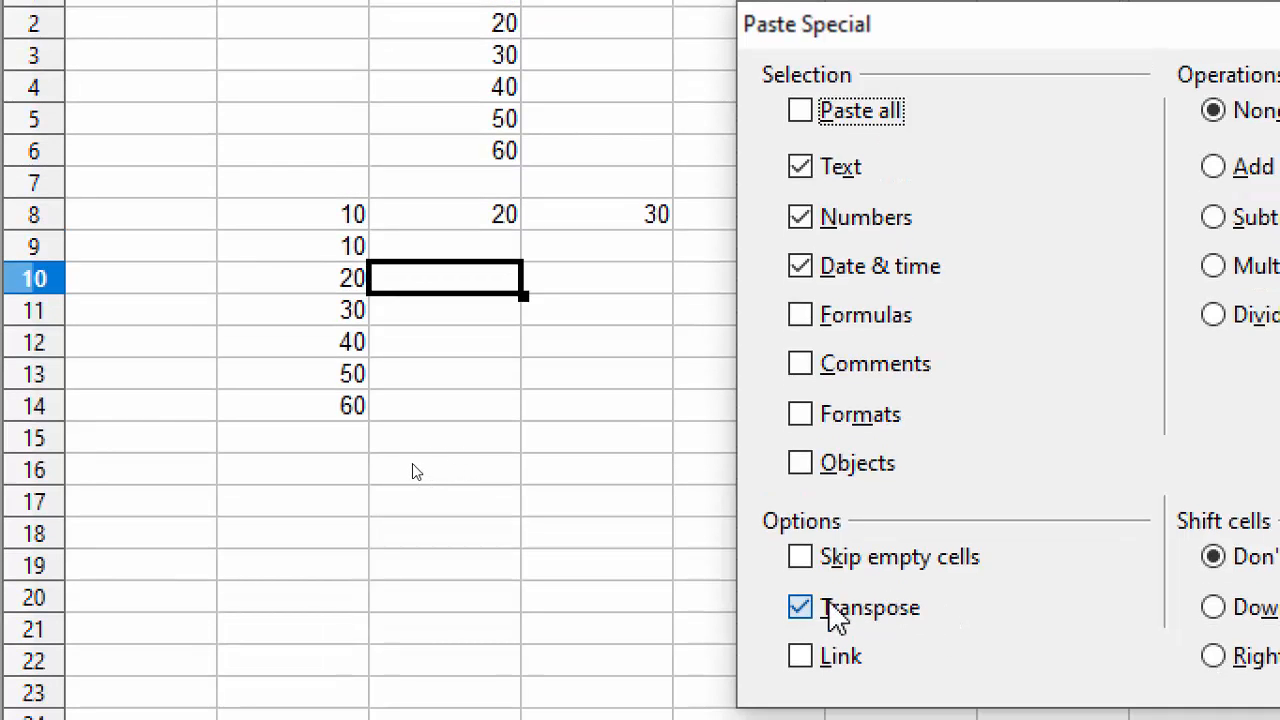
click(826, 617)
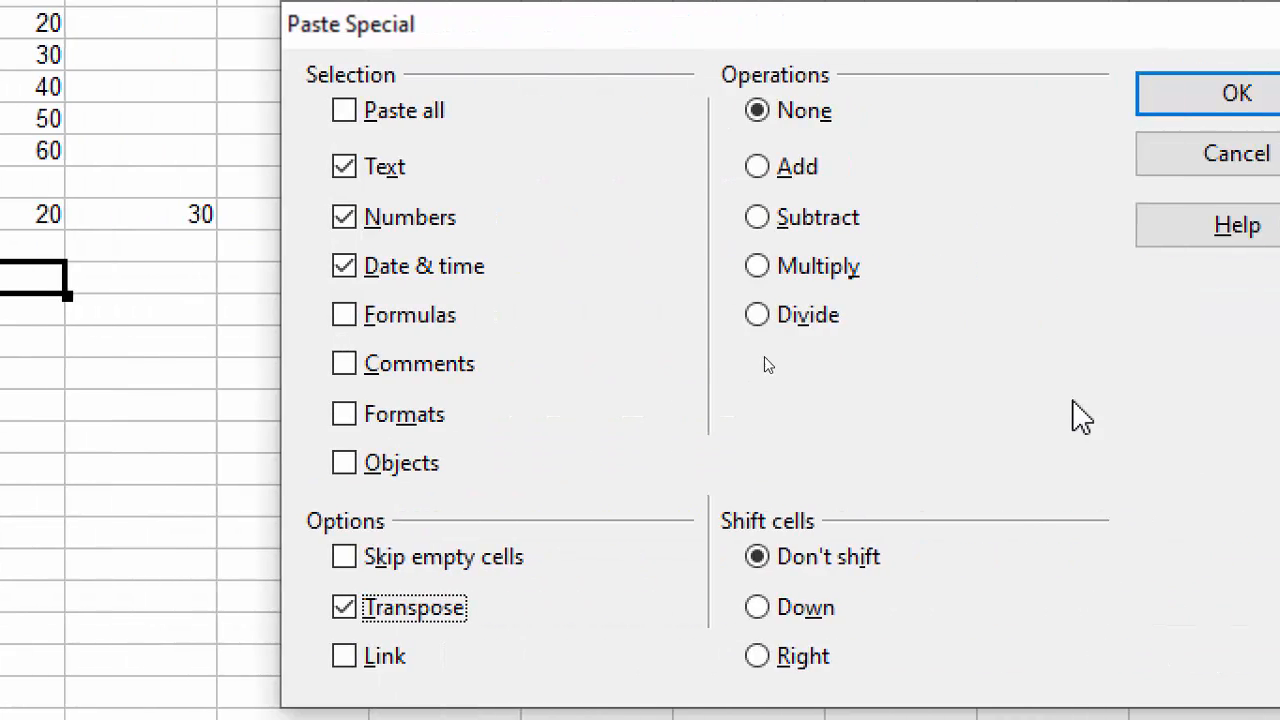
click(1118, 98)
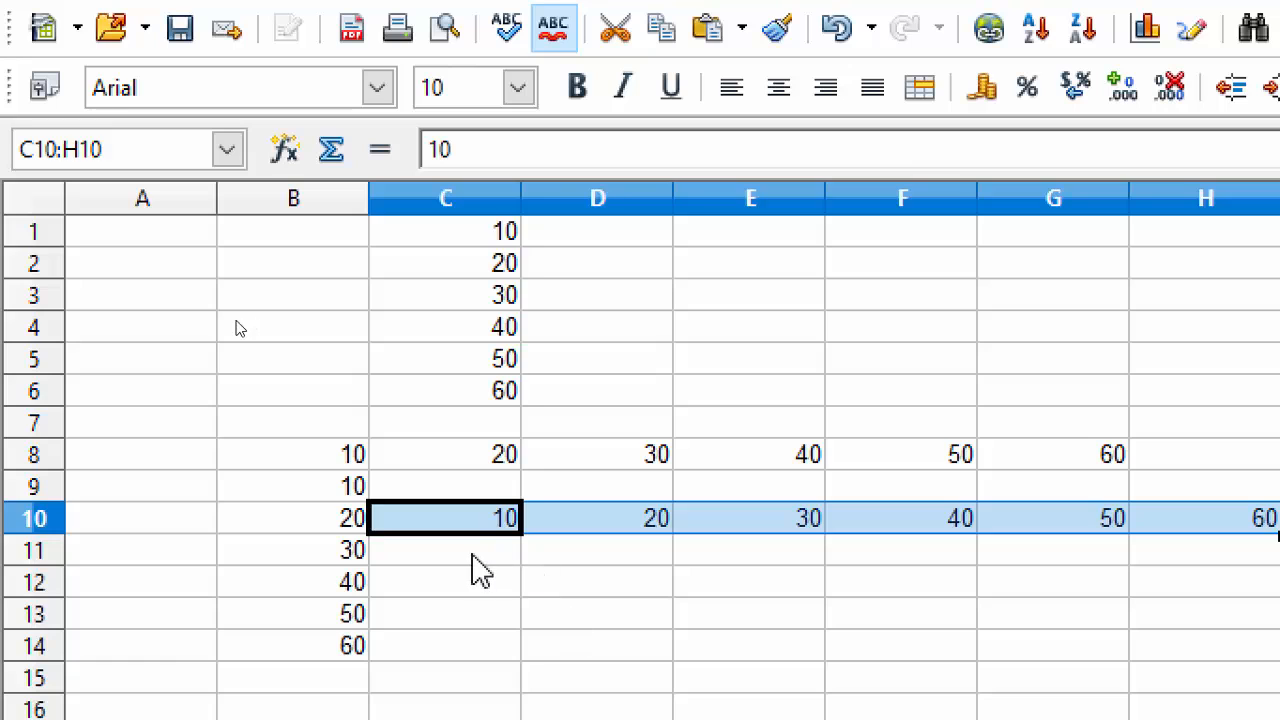
- Paste the copied row across row 11 from C11, and paste it transposed down column C from C11 with Paste Special, overwriting existing data
click(475, 556)
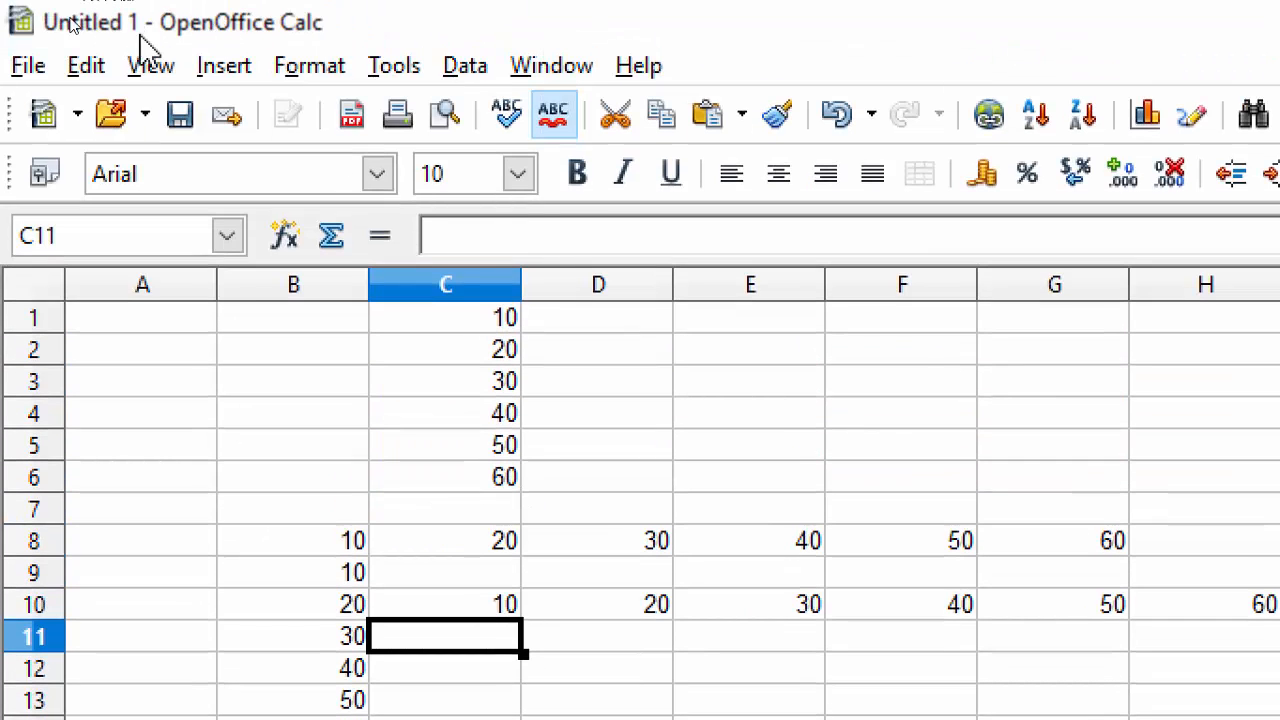
click(712, 118)
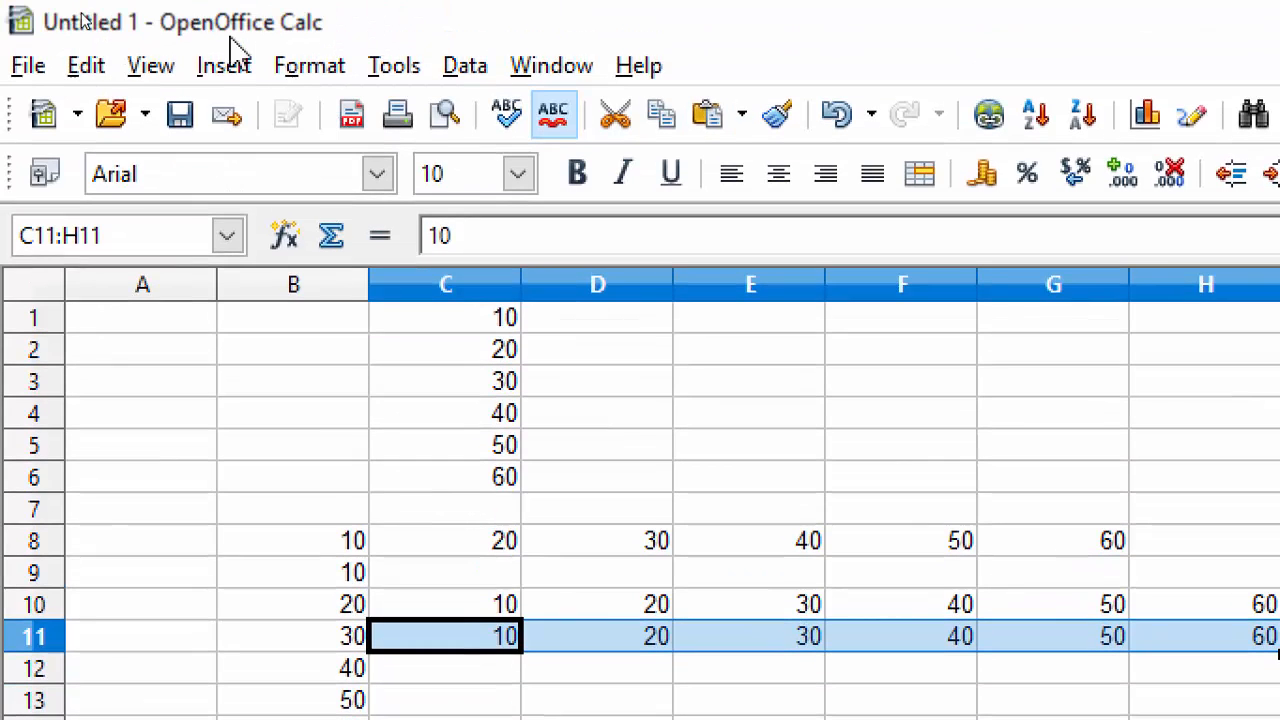
click(90, 70)
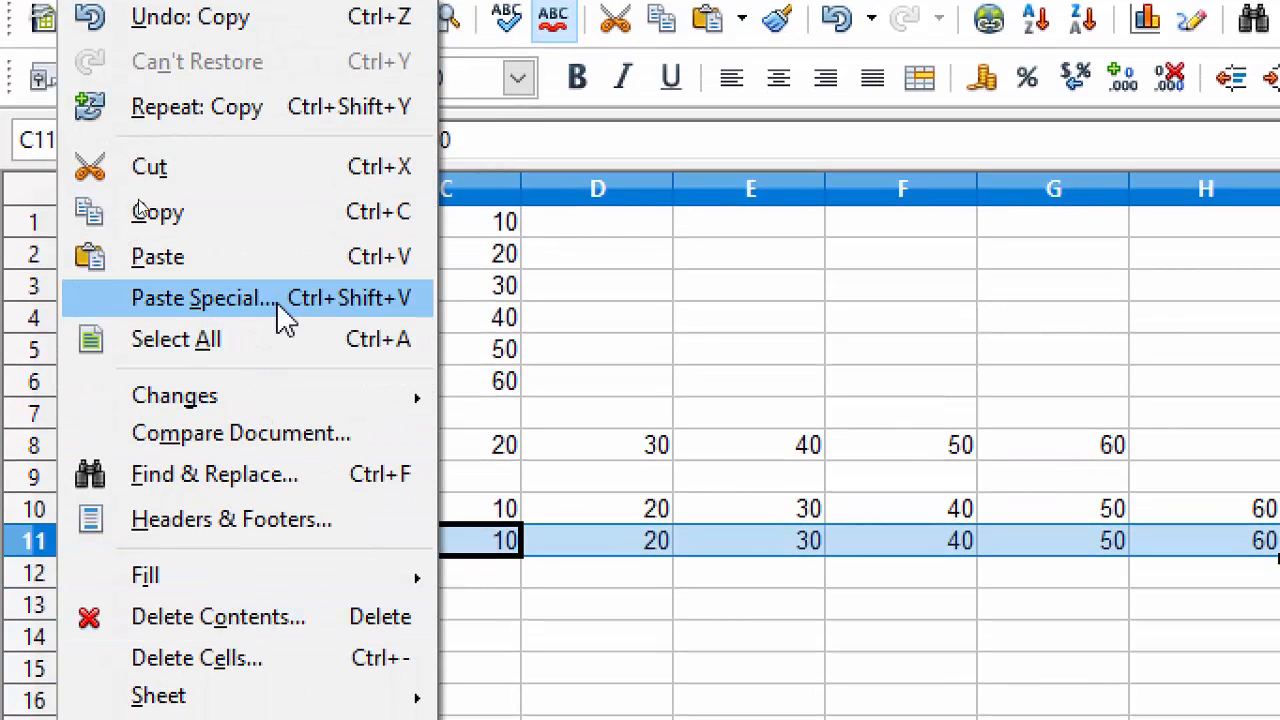
click(285, 318)
click(880, 663)
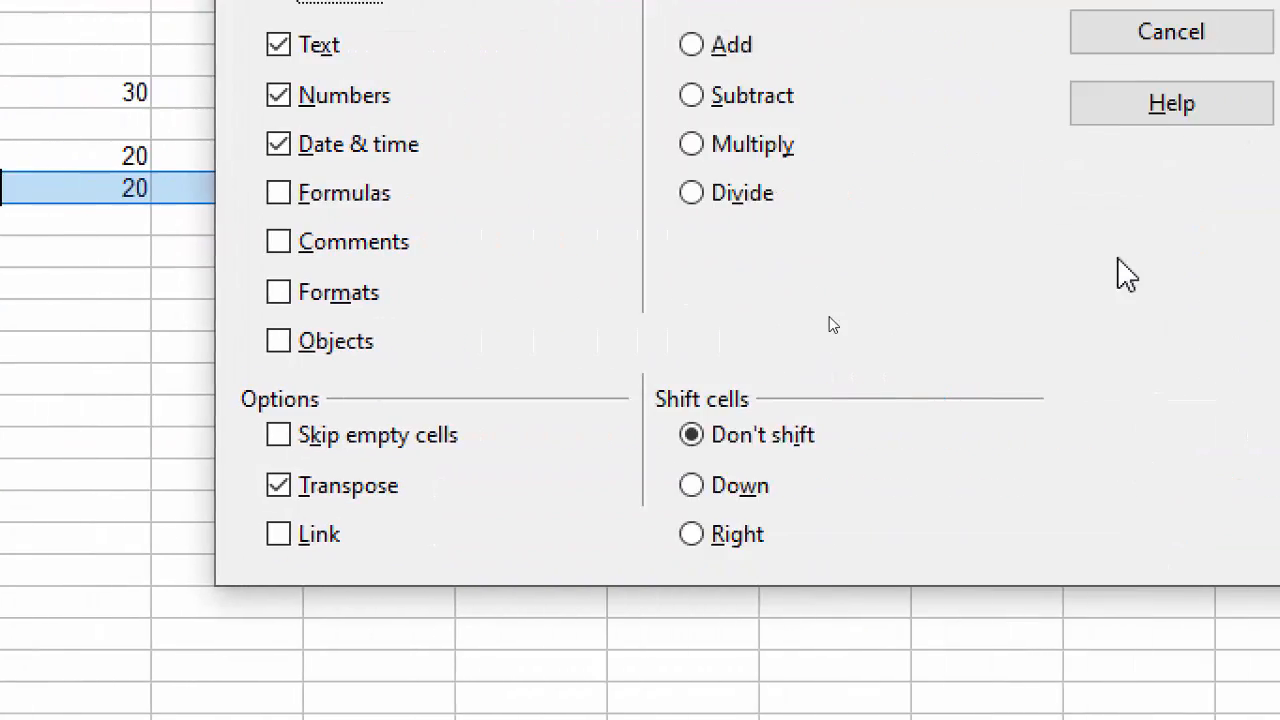
click(1126, 100)
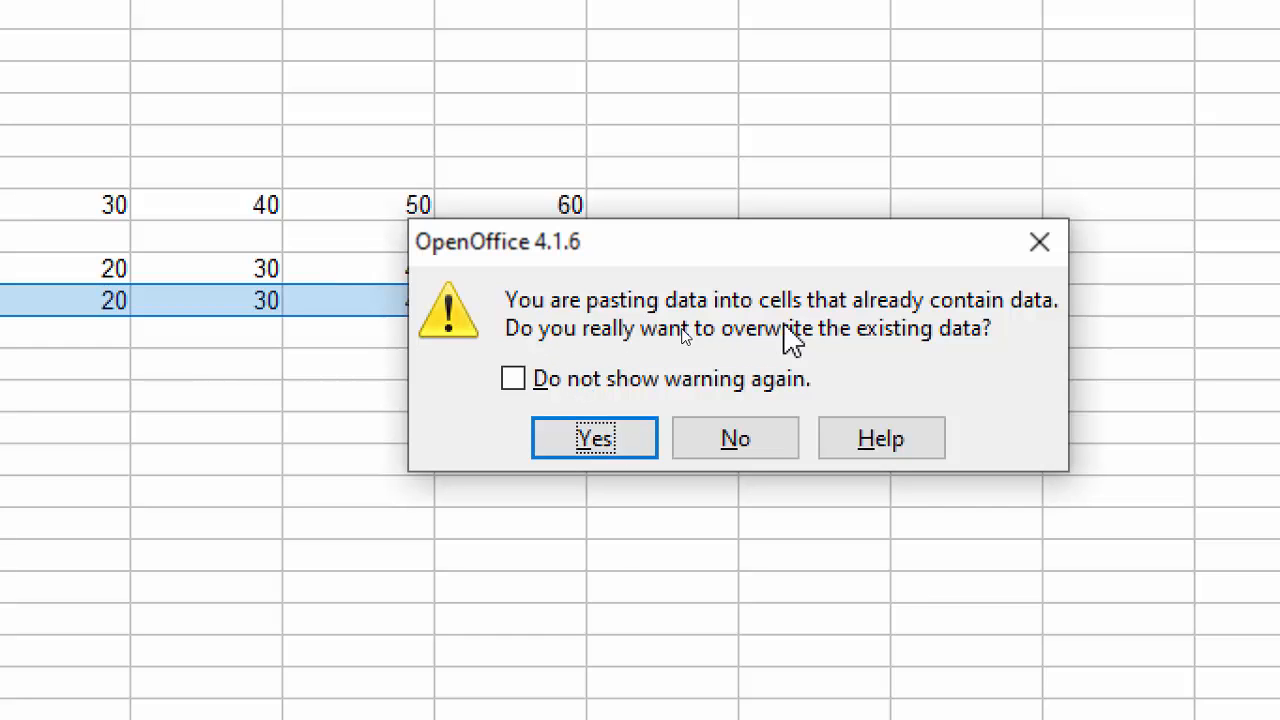
click(606, 445)
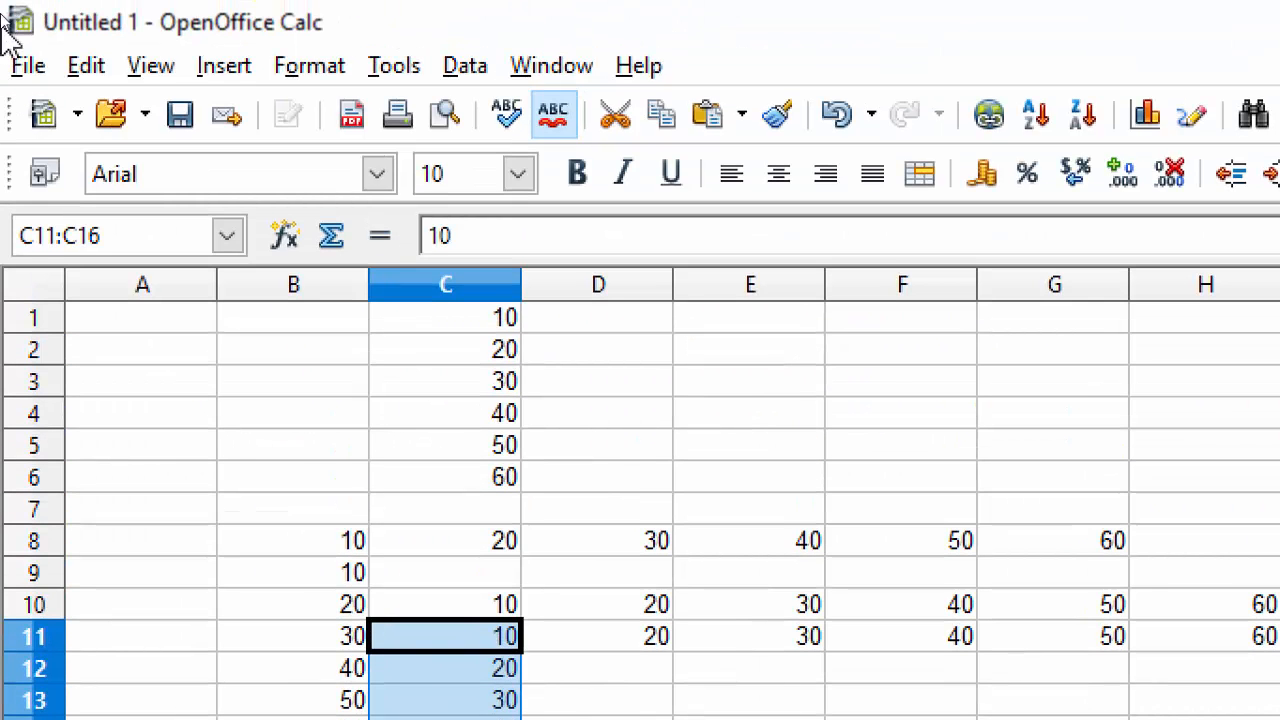
- Paste the copied row down cells C11 to C16 with Paste Special, enabling Transpose and Link and overwriting the existing data
click(88, 55)
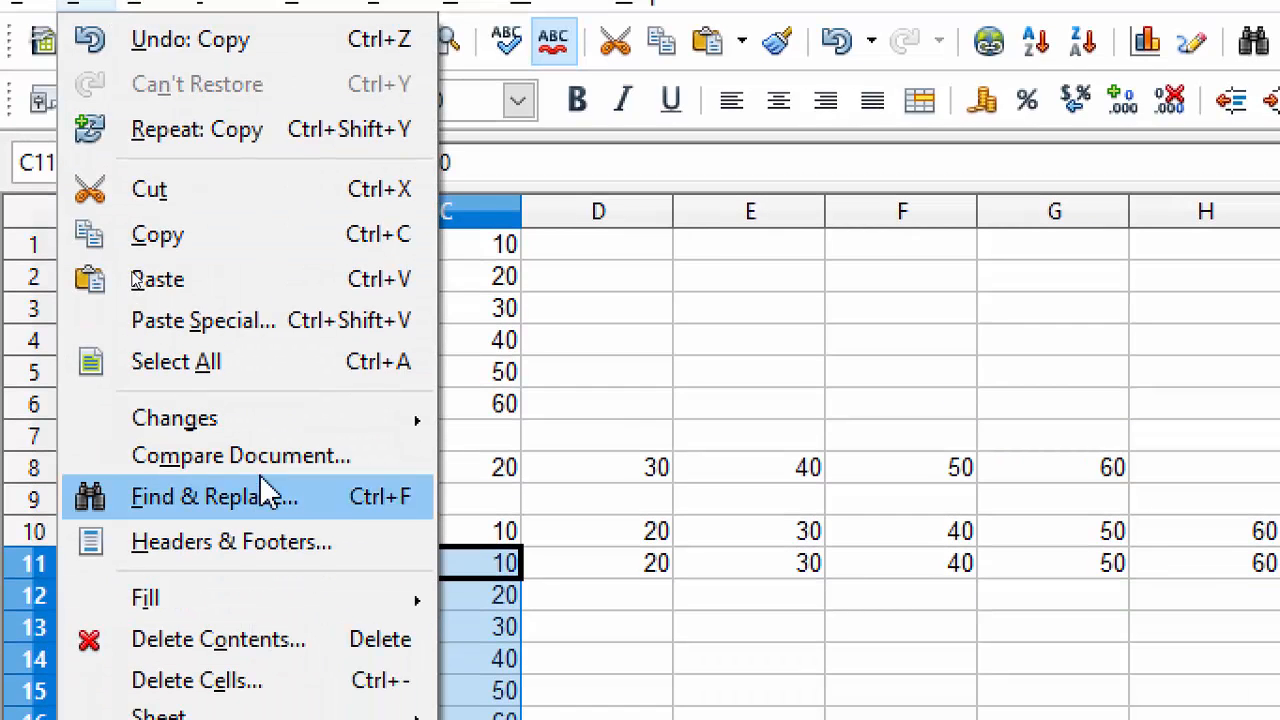
click(294, 400)
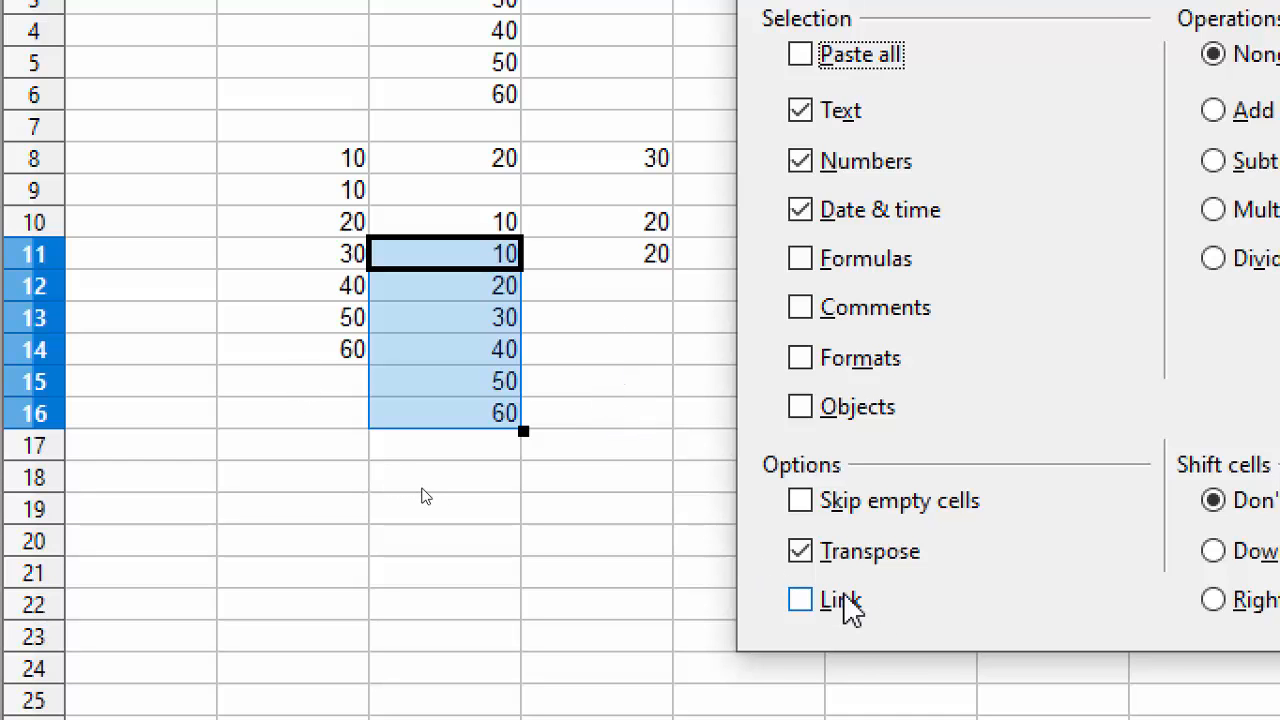
click(838, 556)
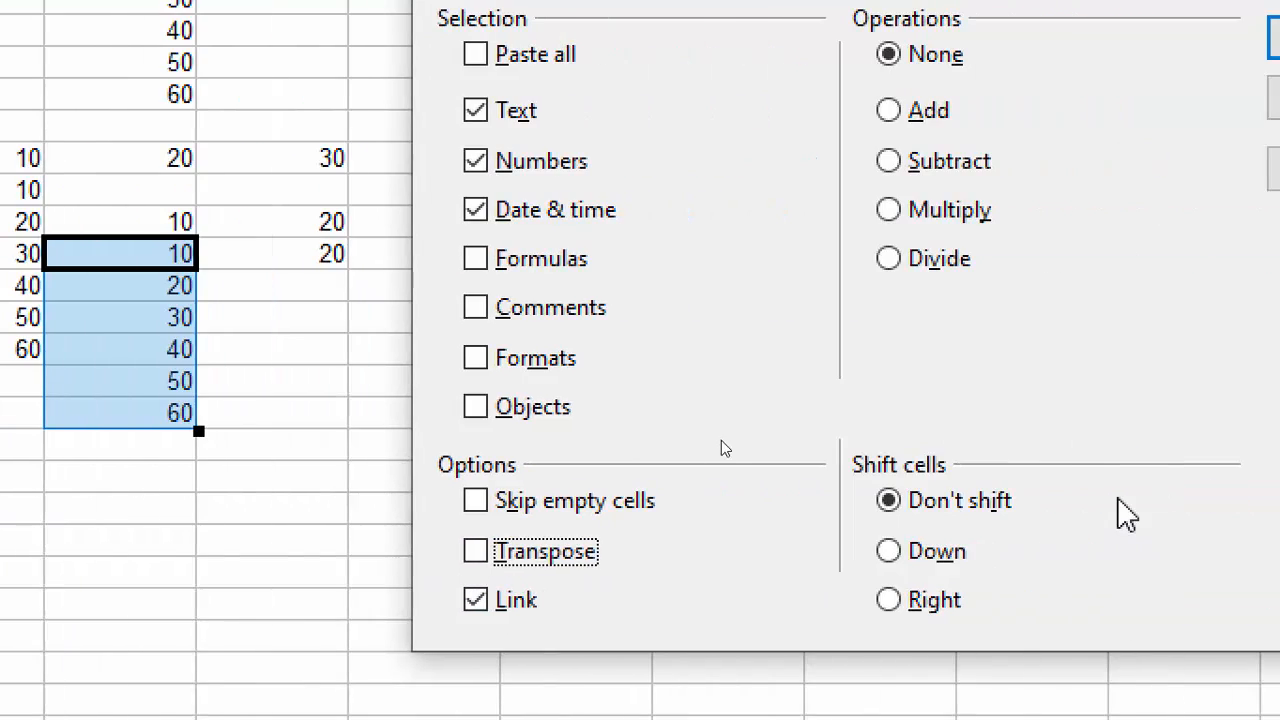
click(562, 553)
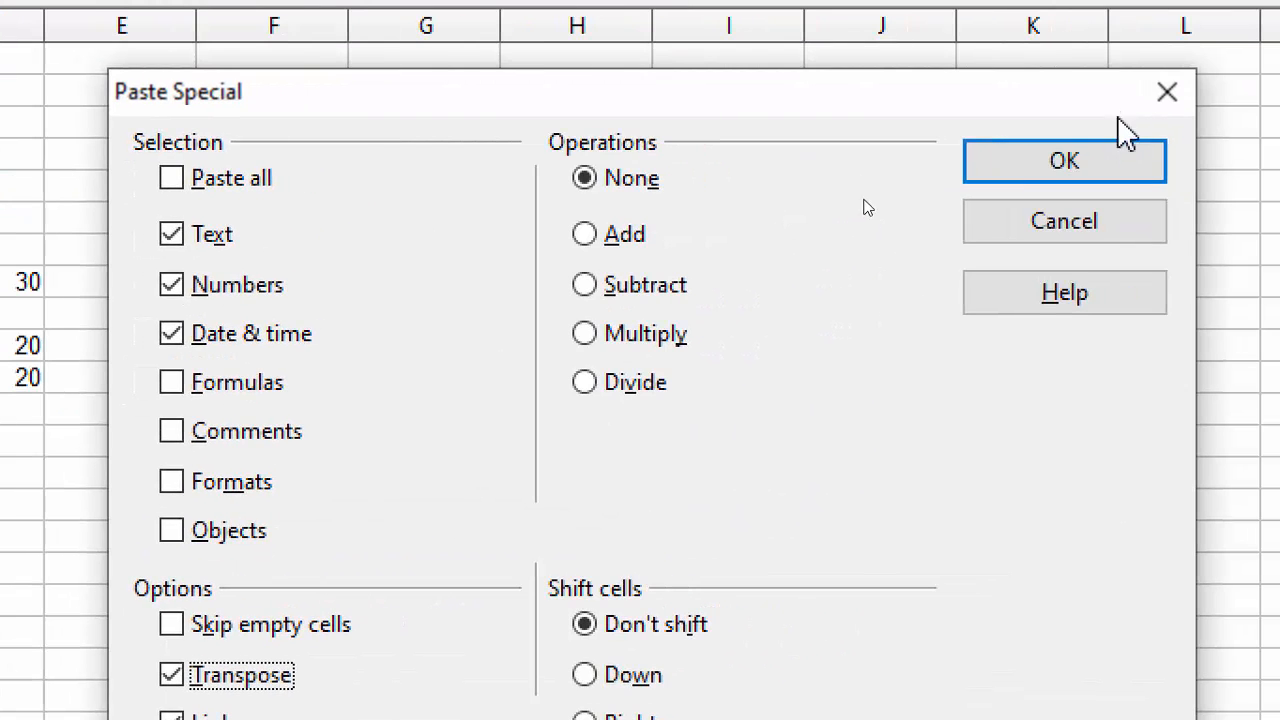
click(1074, 164)
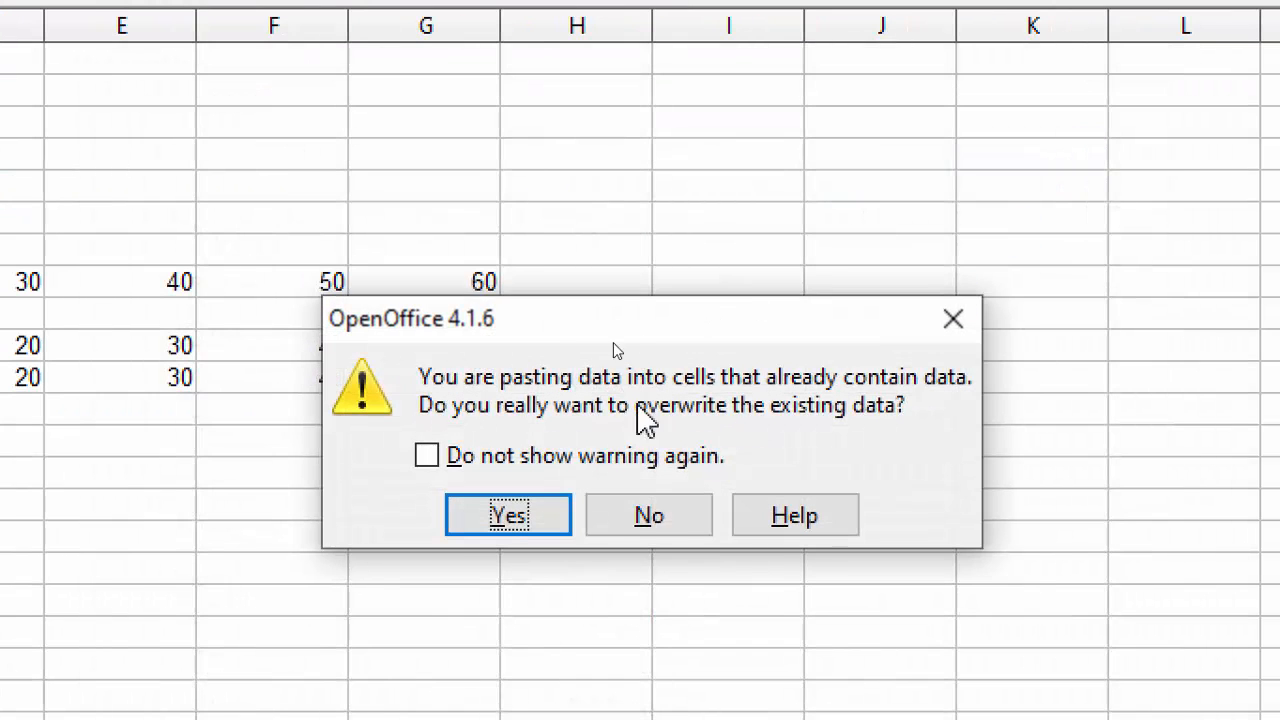
click(548, 510)
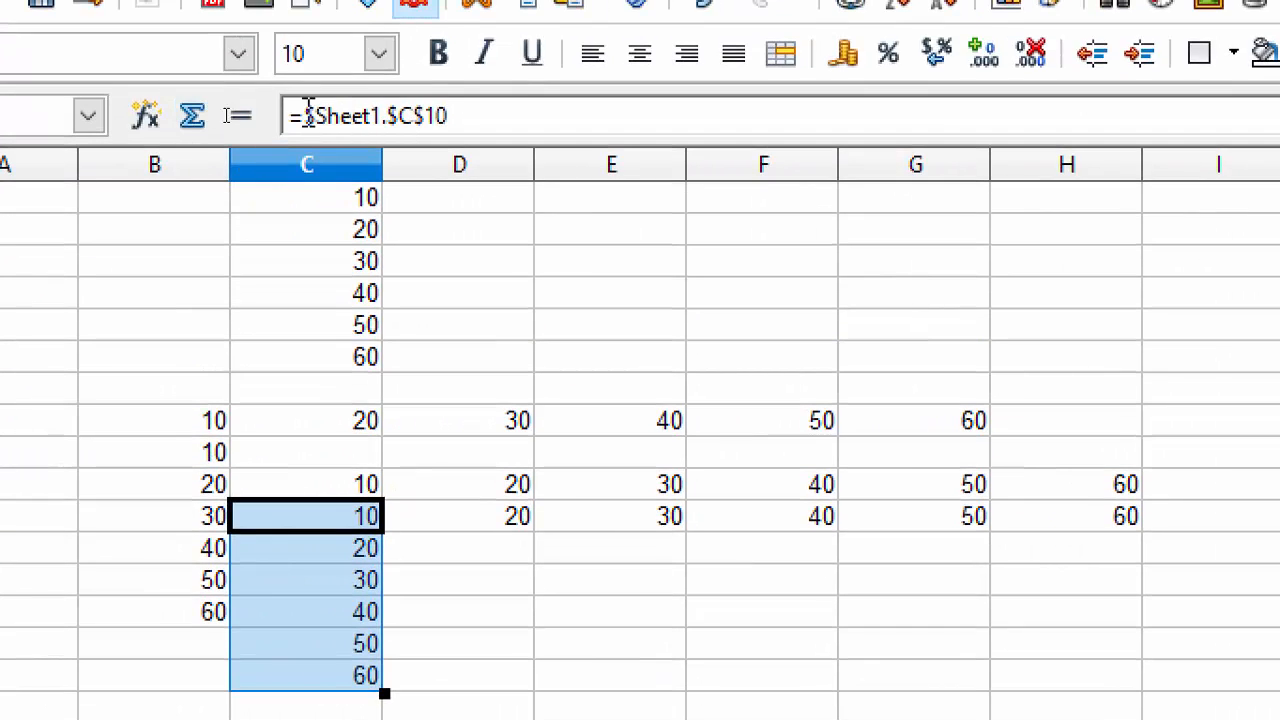
- Inspect the linked formulas in the cells pasted down column C, from C11 to C16
click(520, 612)
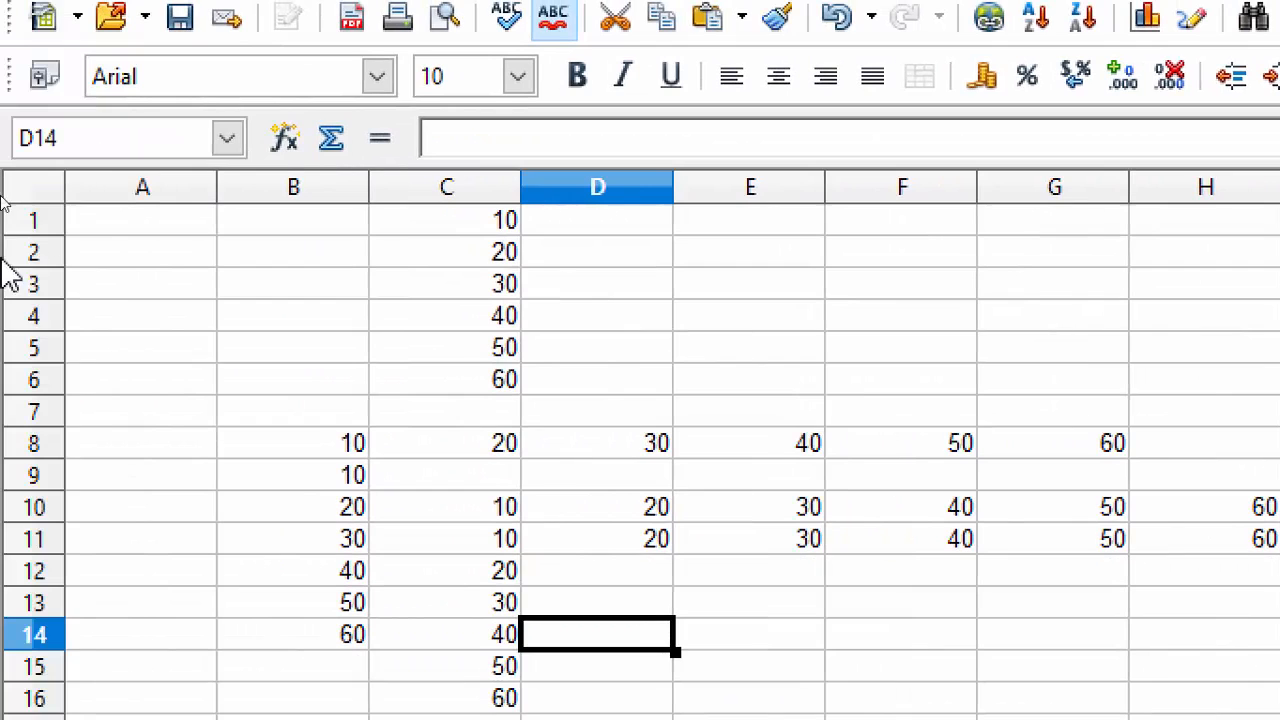
click(470, 575)
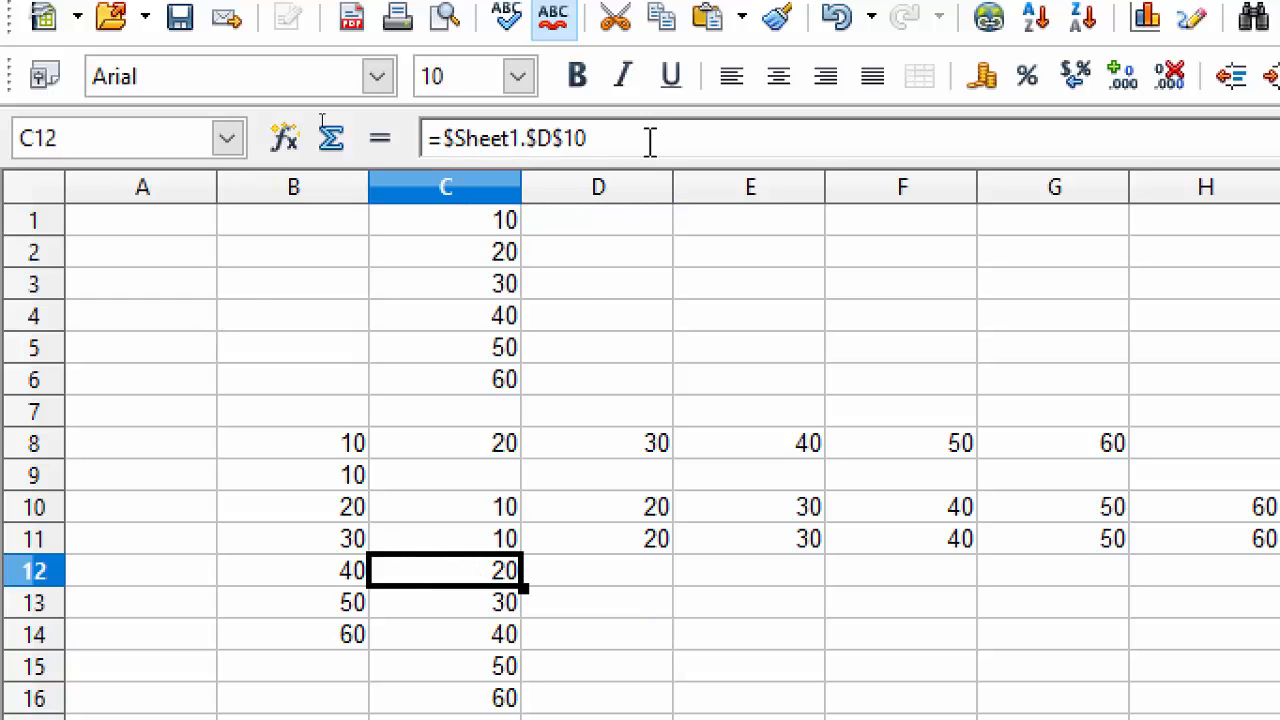
click(478, 636)
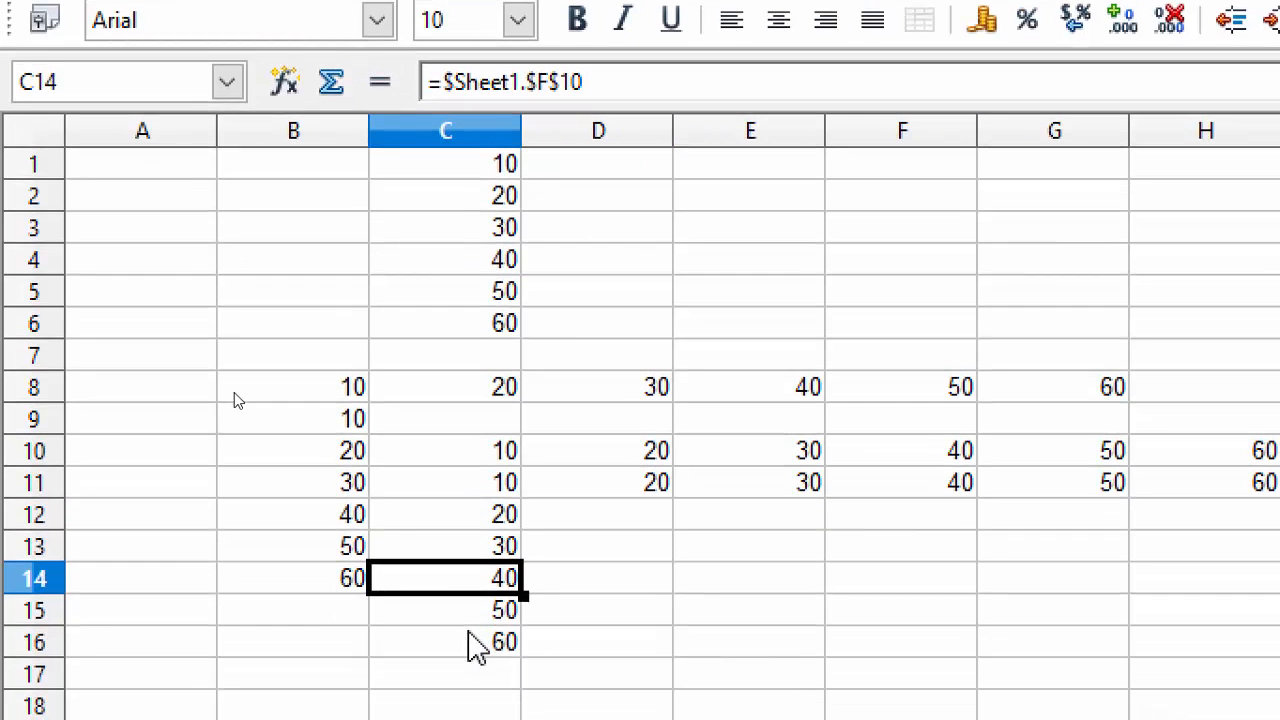
click(476, 700)
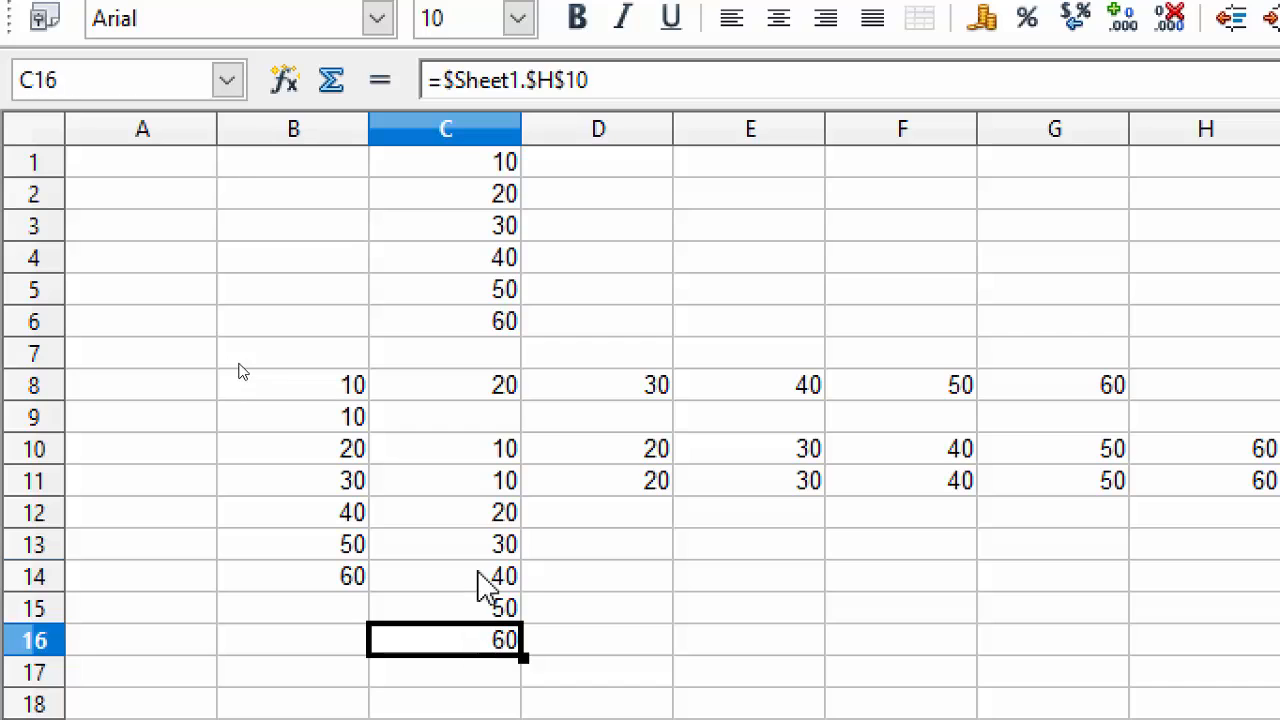
click(480, 578)
click(495, 485)
click(490, 450)
click(491, 512)
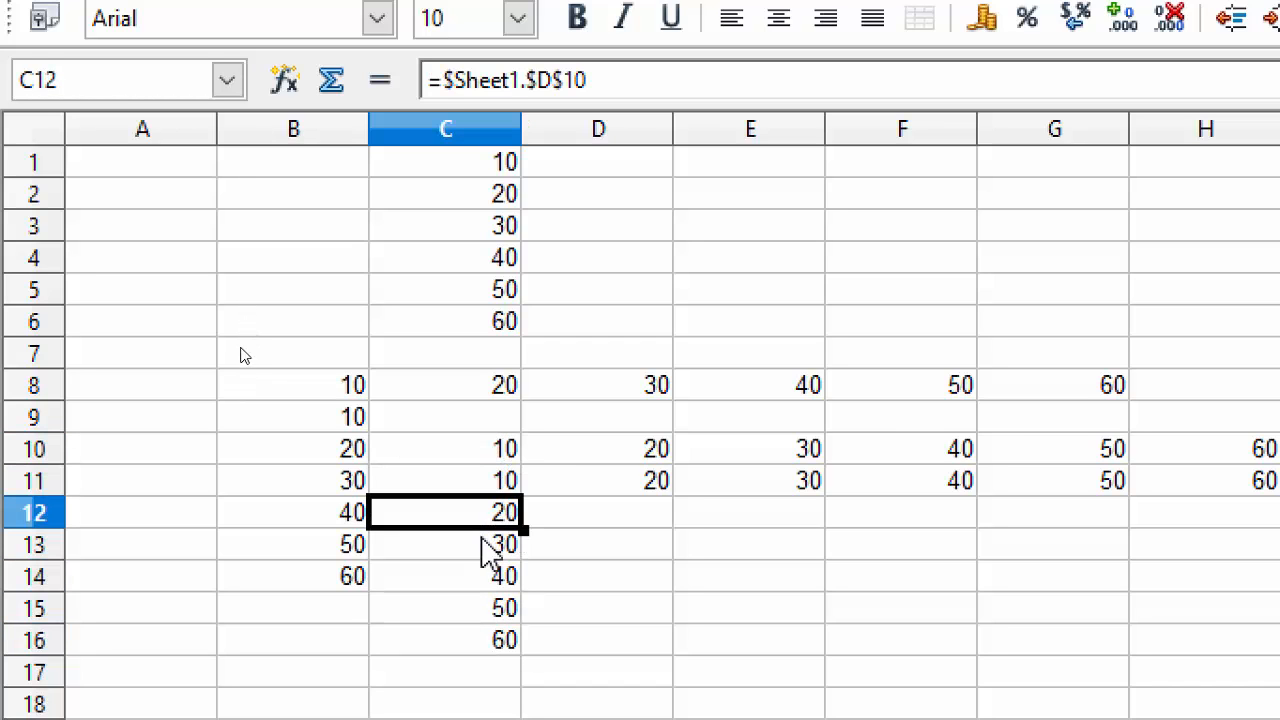
click(476, 576)
click(490, 640)
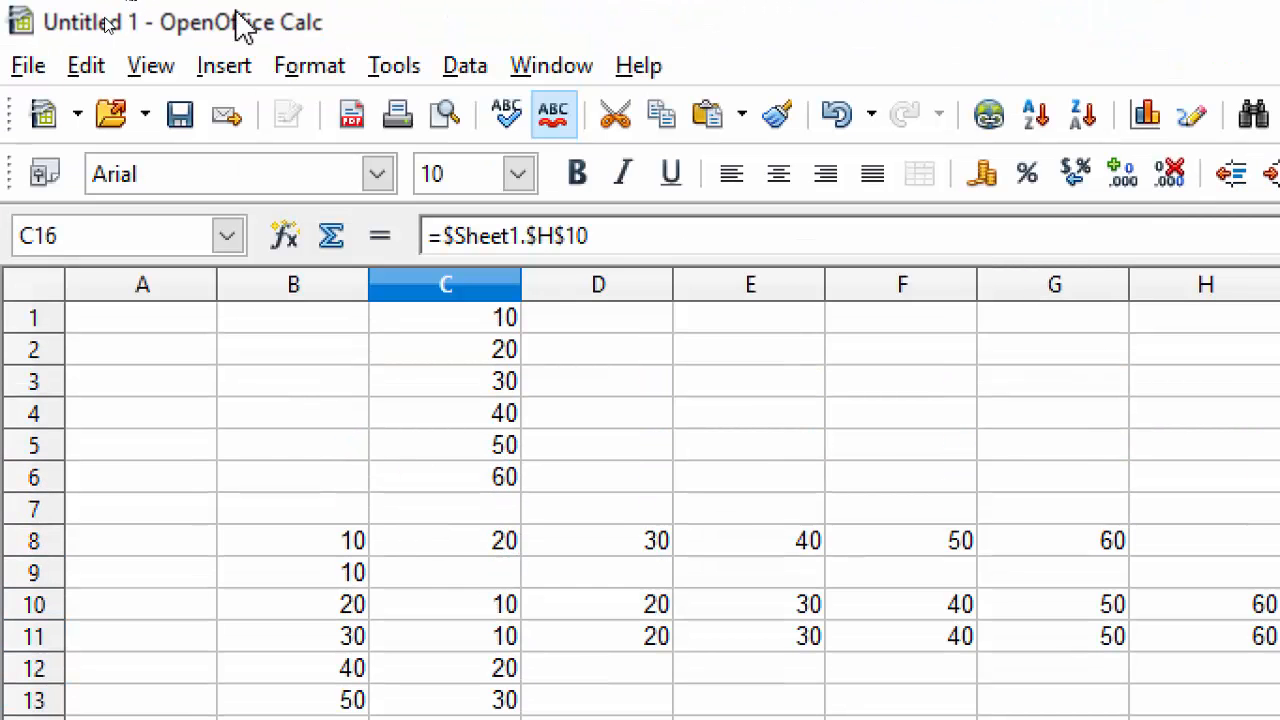
- Review the selection options offered by Paste Special, and close the dialog without pasting
click(86, 65)
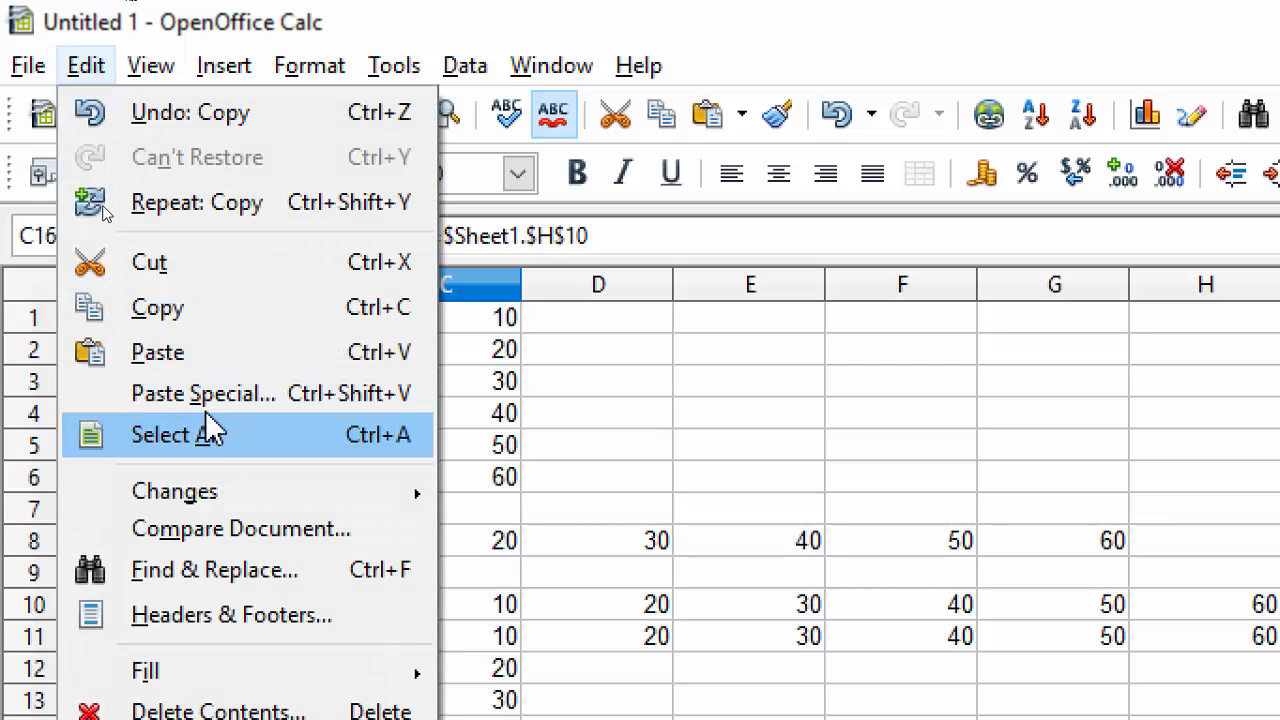
click(240, 395)
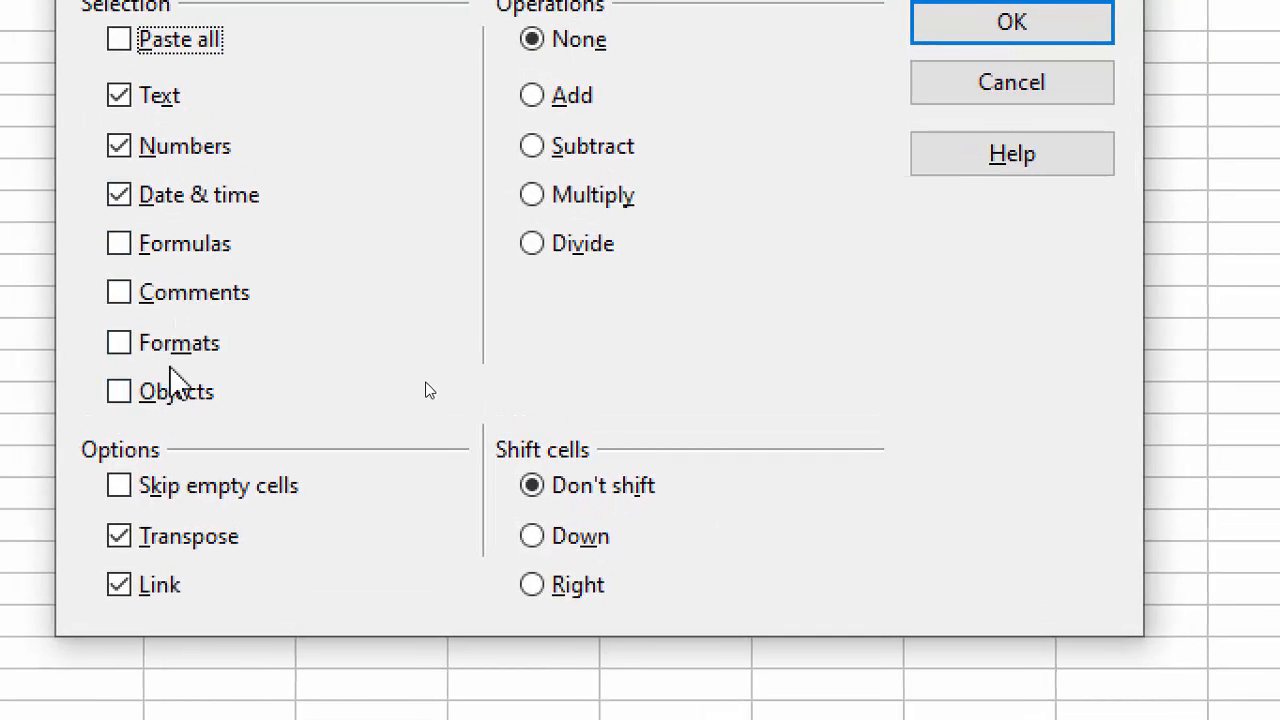
click(1042, 90)
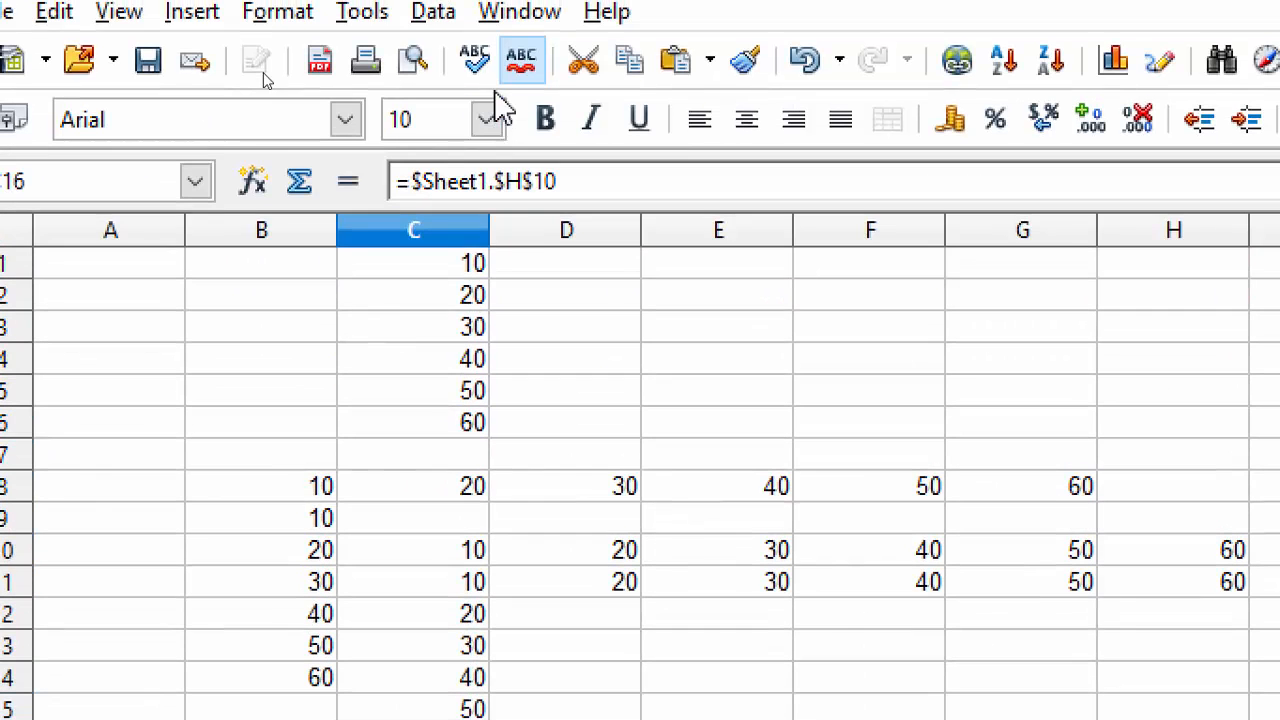
- Format cells C1 to C4 as bold, italic, underlined and centred with the font colour Orange 1
drag(452, 275, 434, 357)
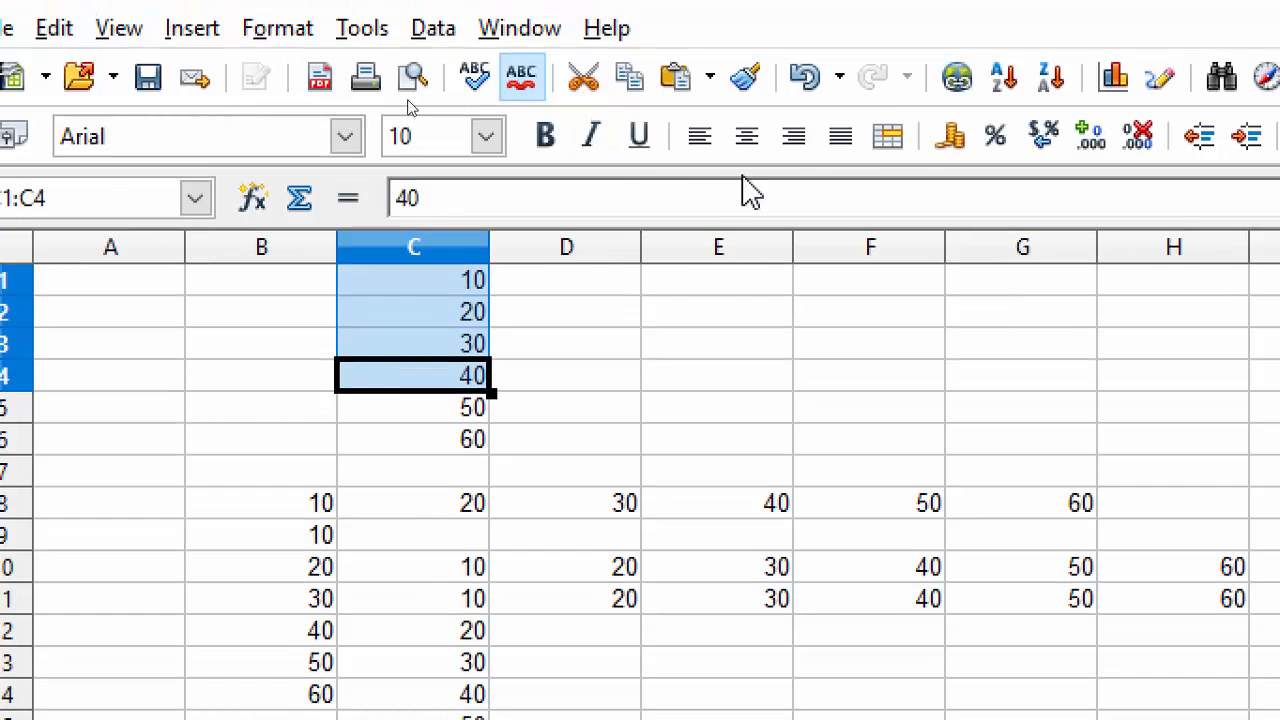
click(549, 132)
click(591, 140)
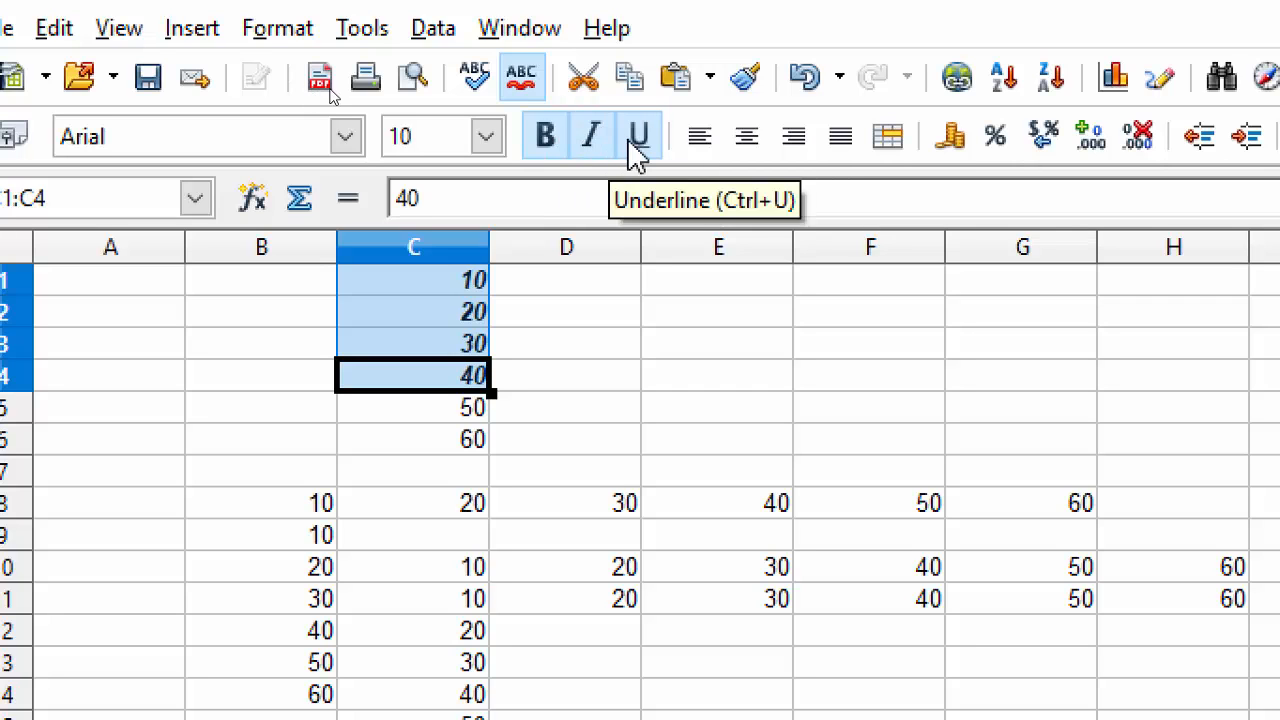
click(634, 138)
click(762, 150)
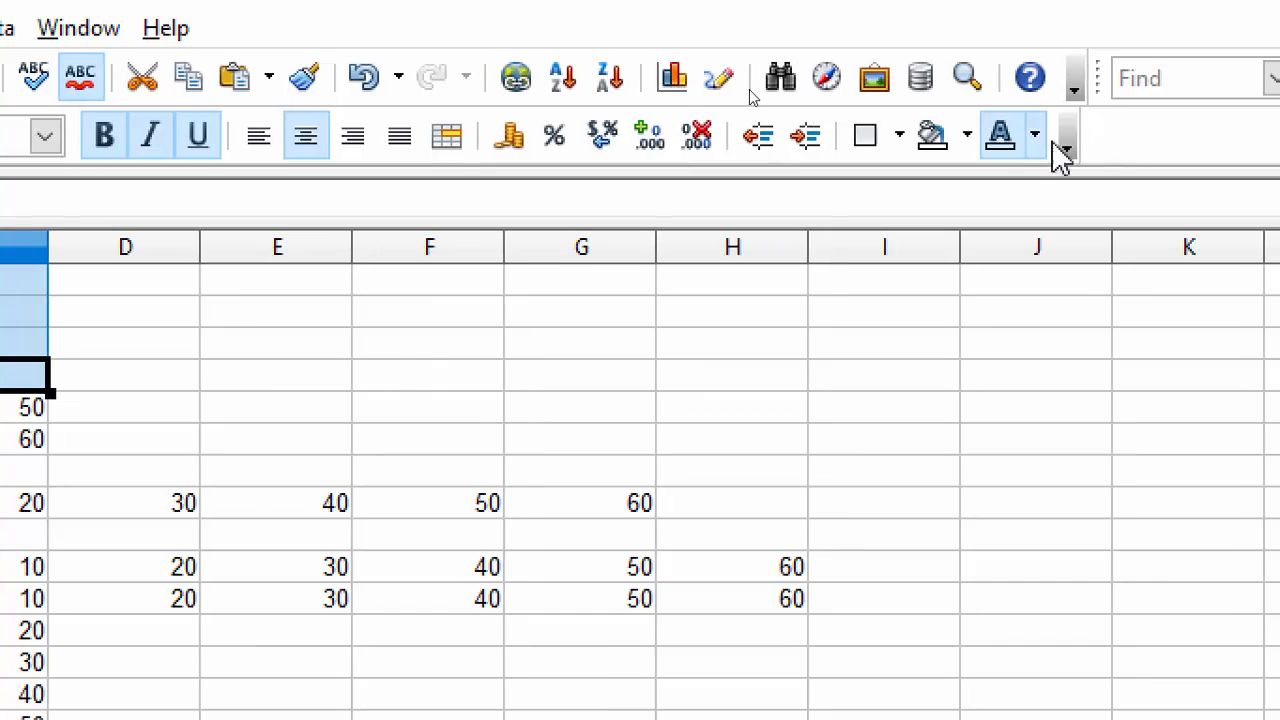
click(1034, 152)
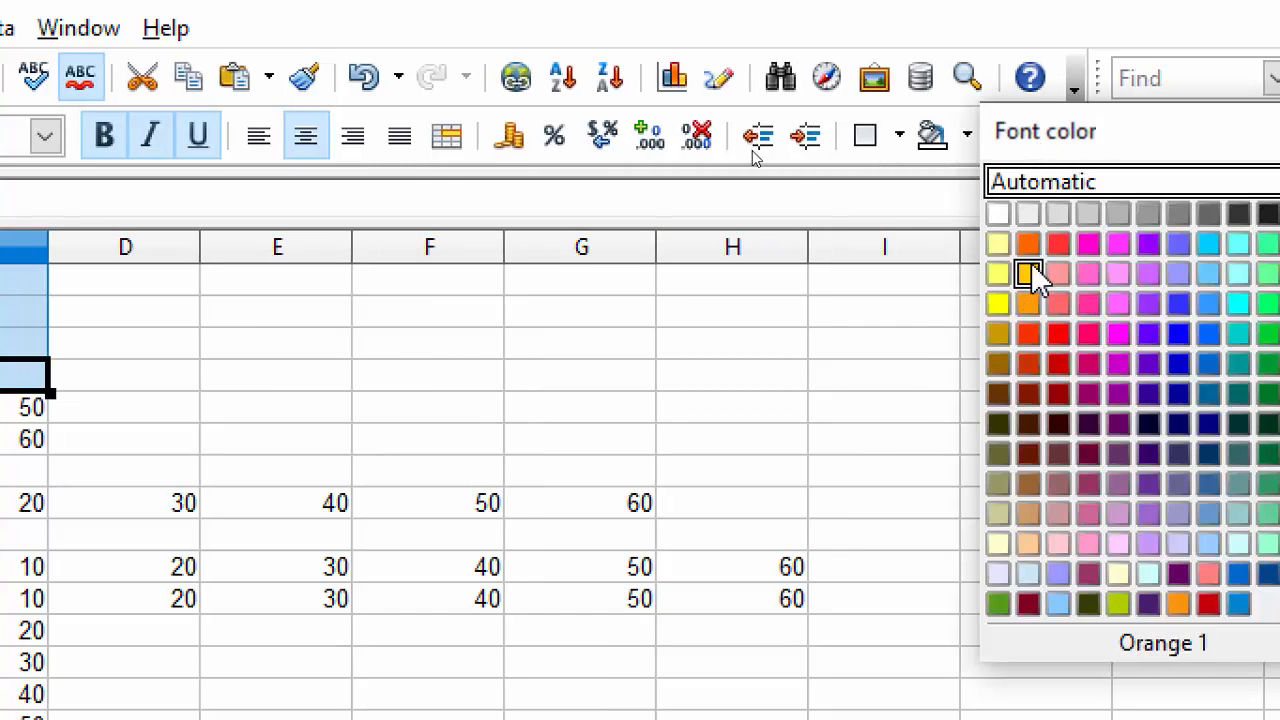
click(1023, 274)
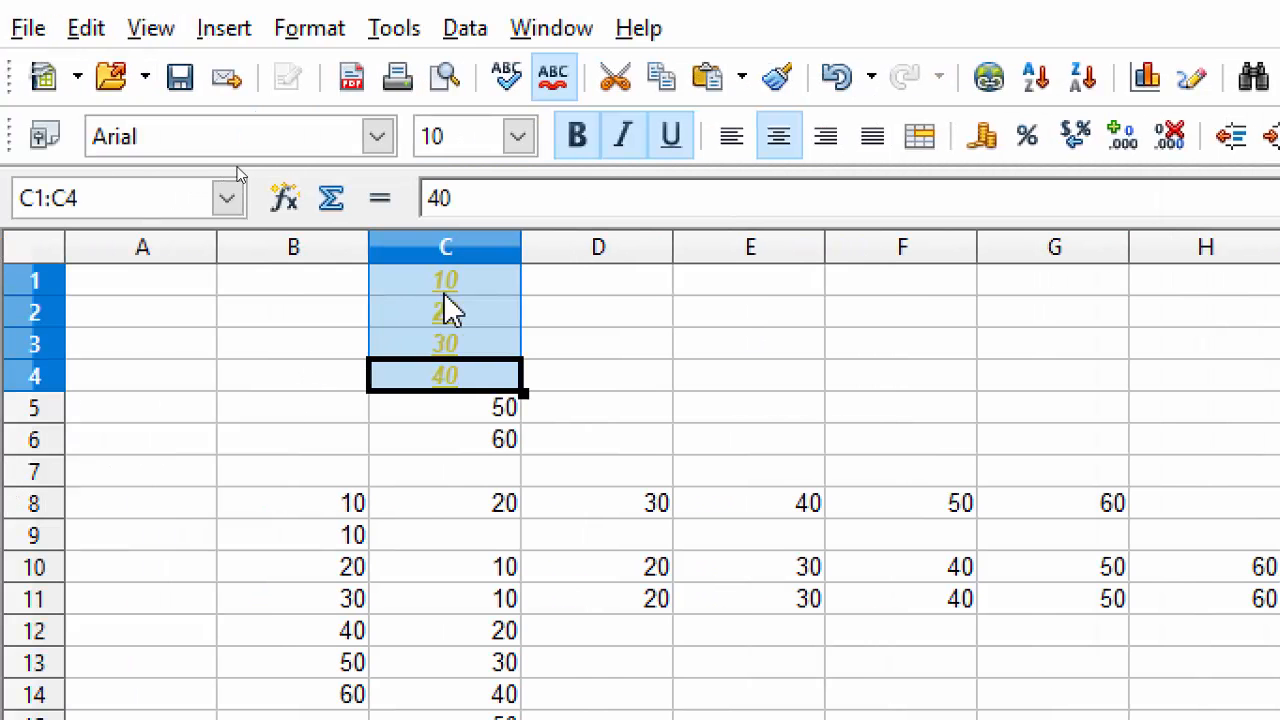
click(560, 337)
- Copy cells C1 to C6 and paste them across row 1 from E1 using Paste Special with Formats, Transpose and Link enabled
drag(491, 286, 485, 443)
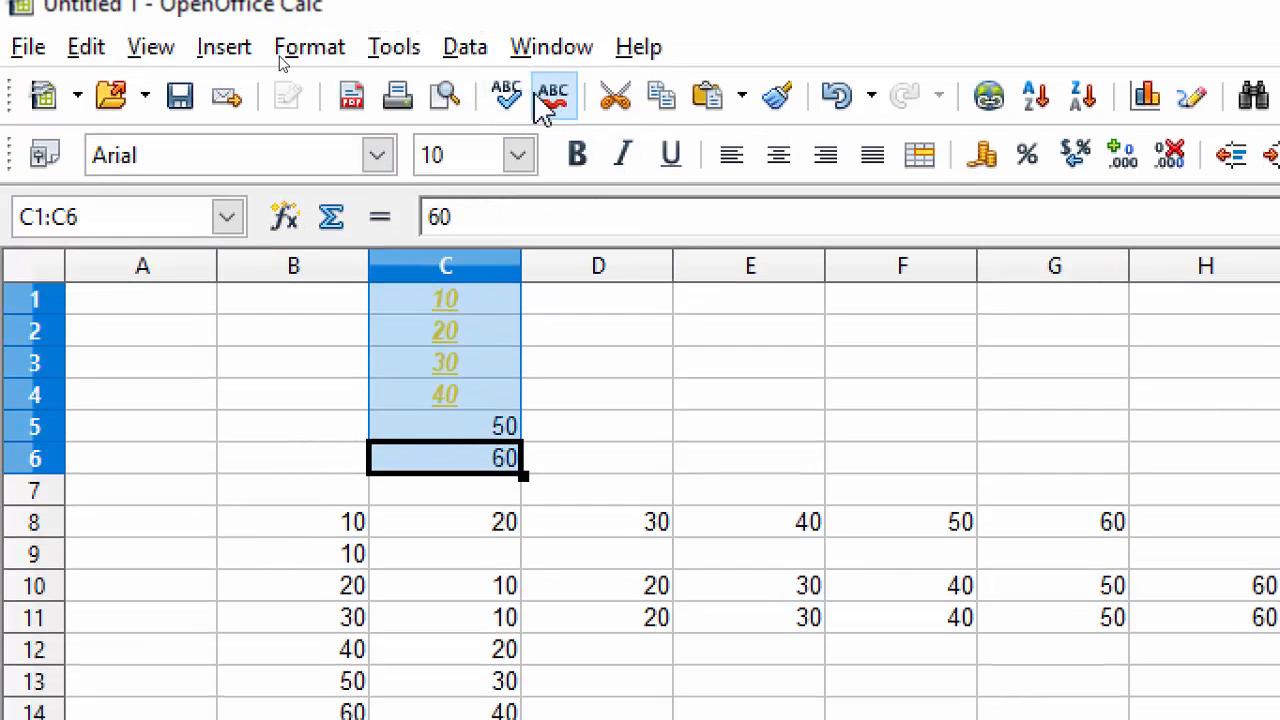
click(737, 300)
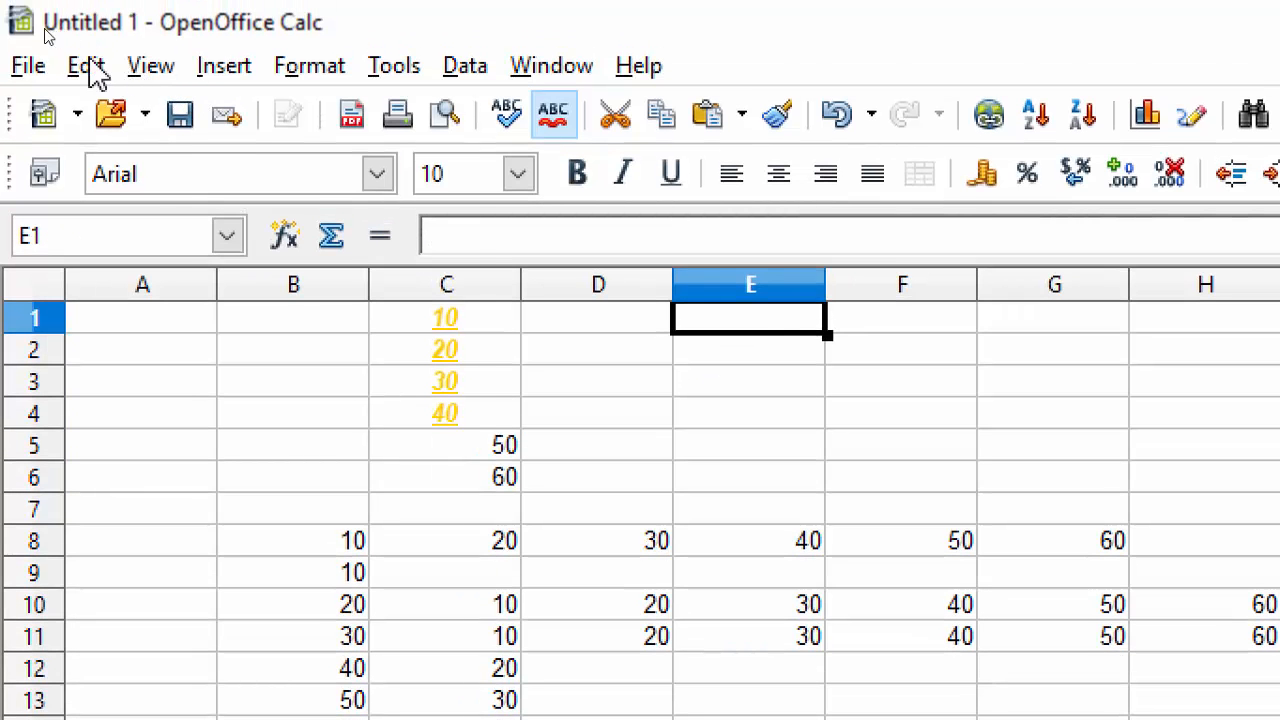
click(88, 66)
click(190, 395)
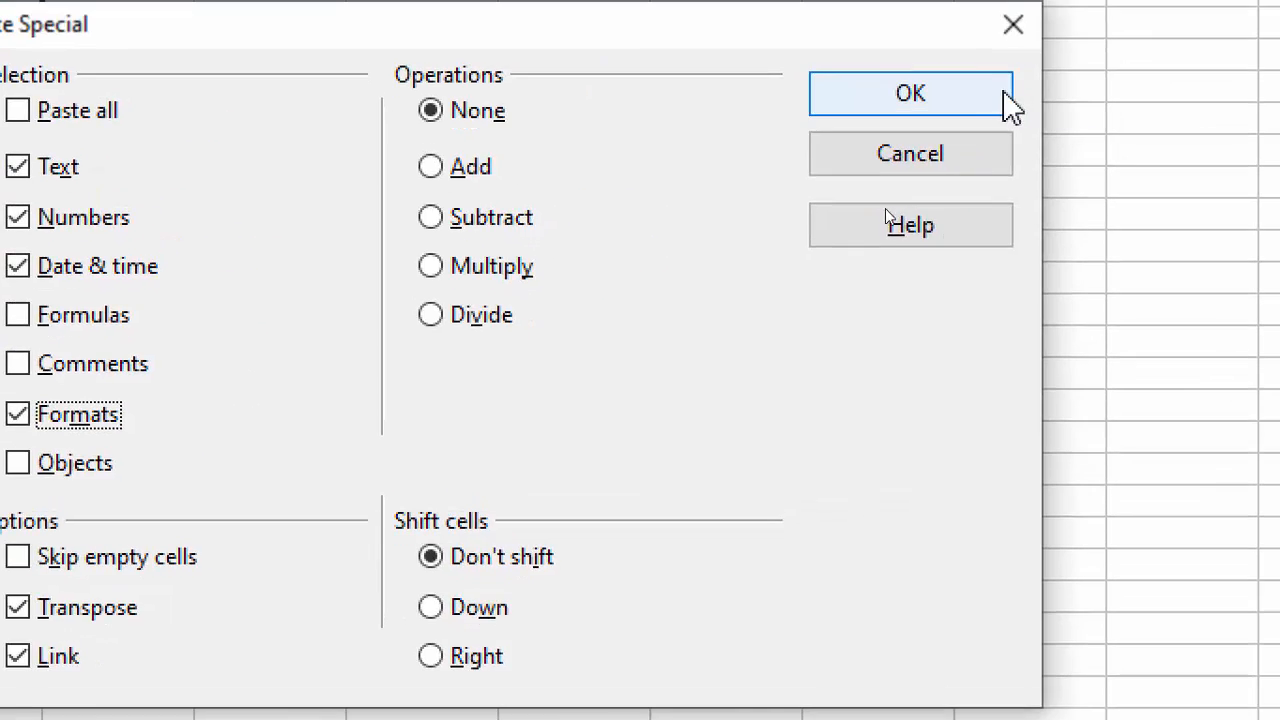
click(975, 95)
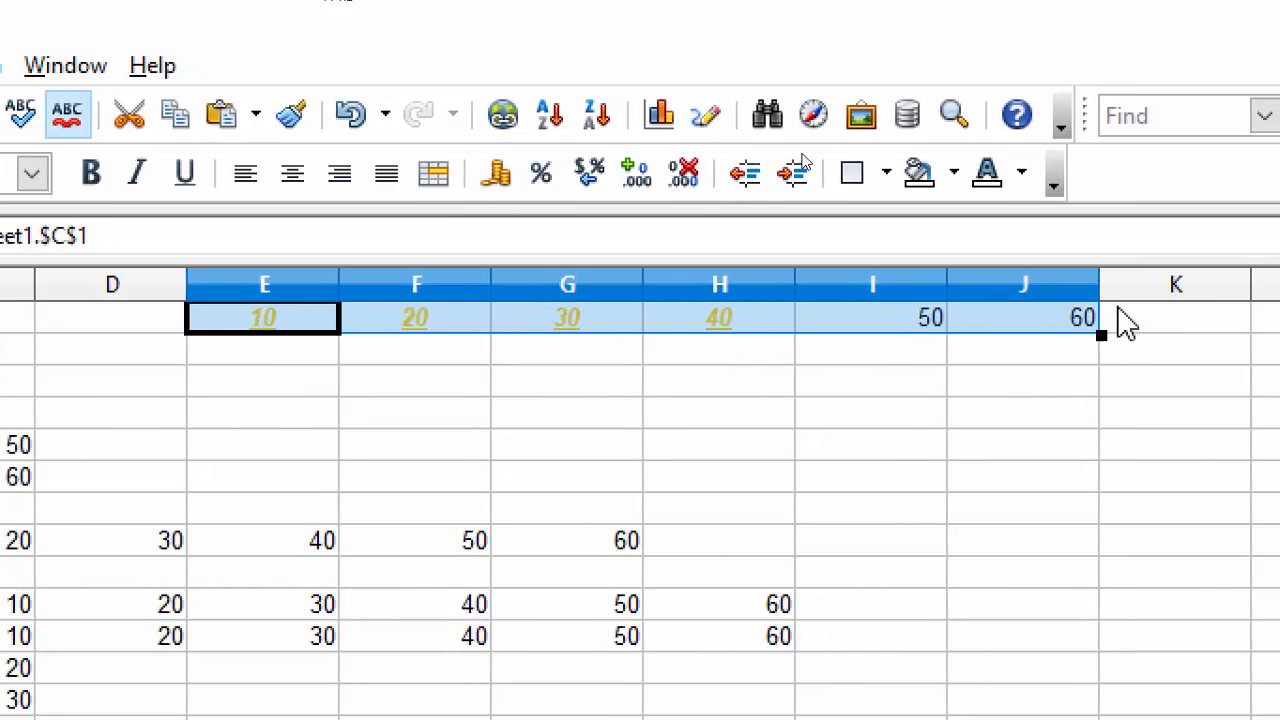
click(438, 452)
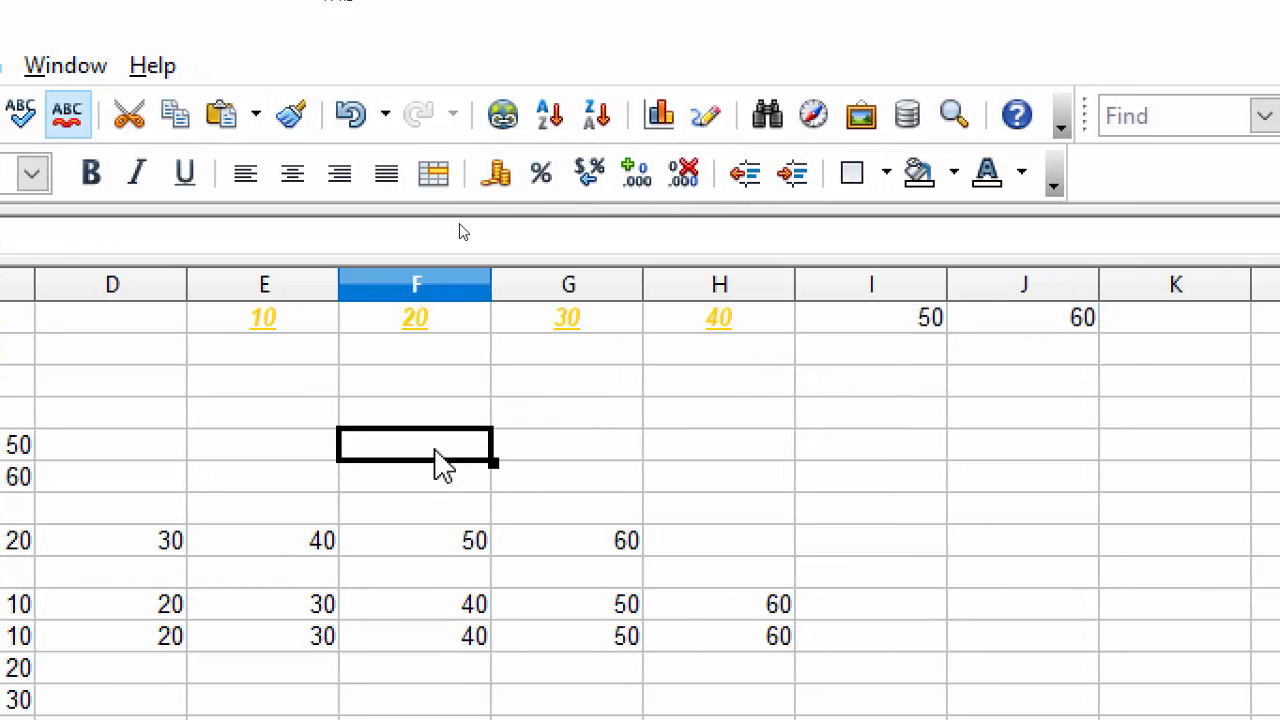
click(290, 358)
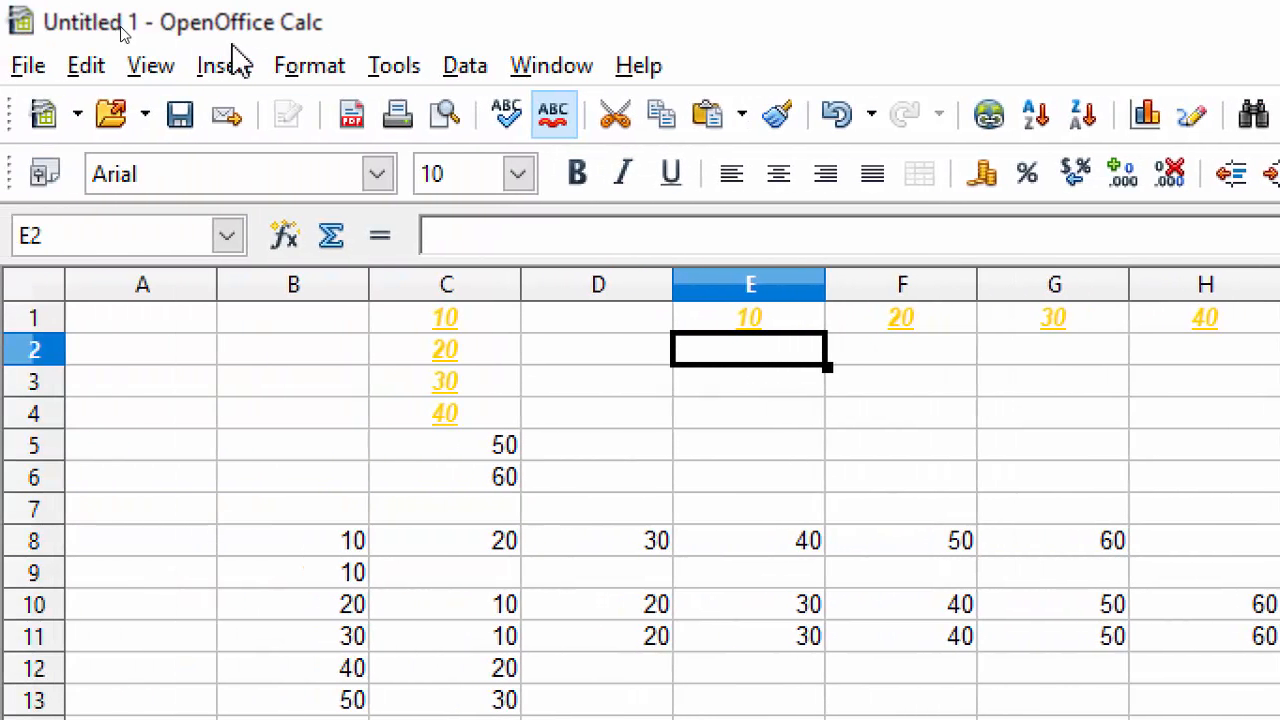
click(30, 66)
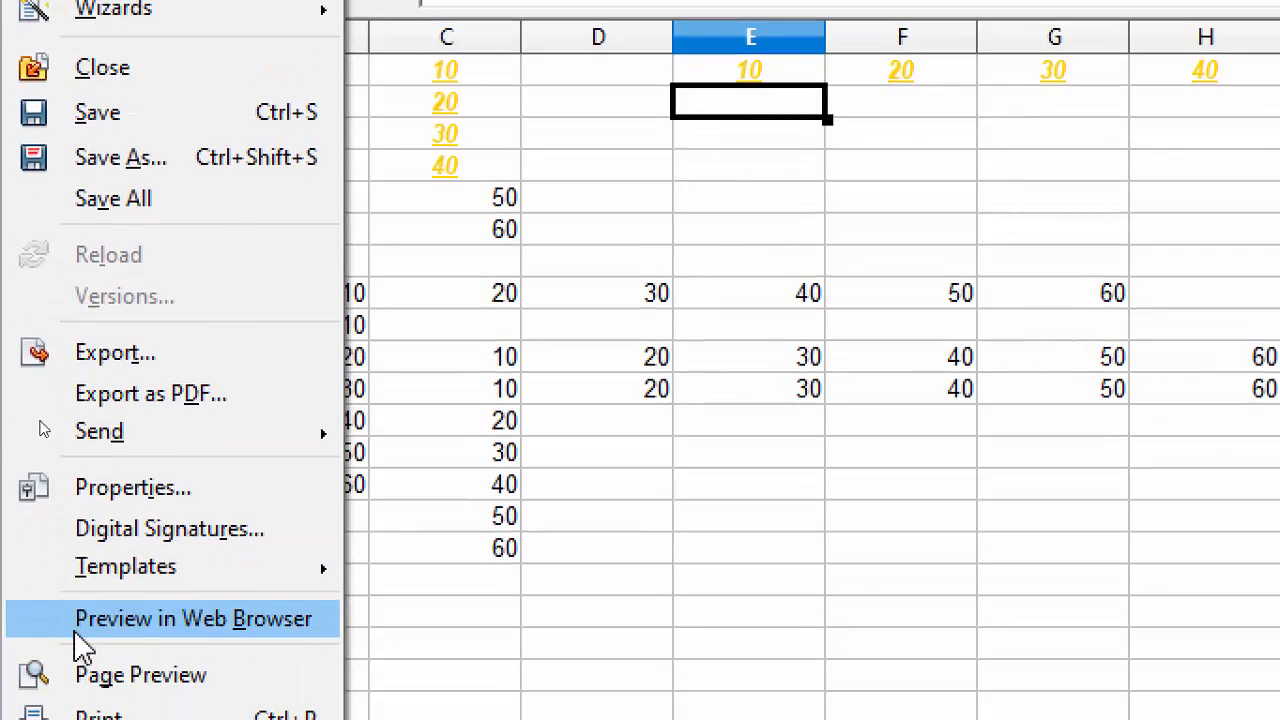
mouse_move(86, 64)
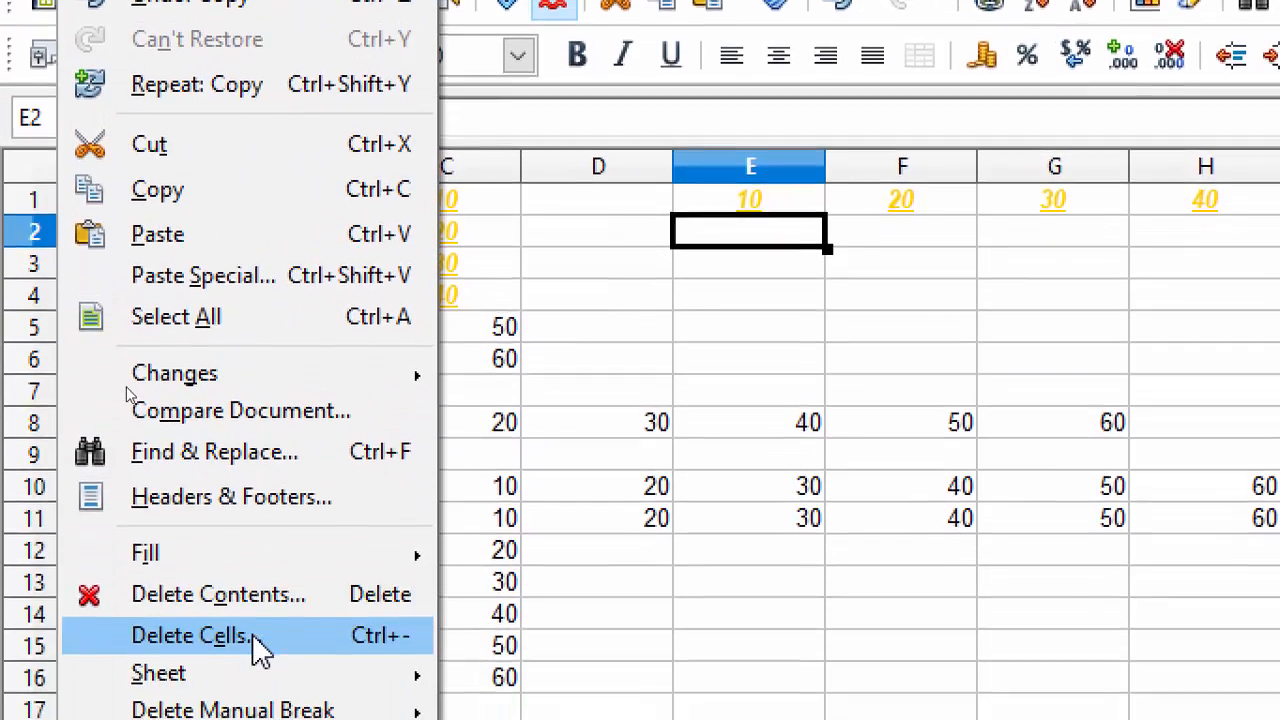
mouse_move(287, 377)
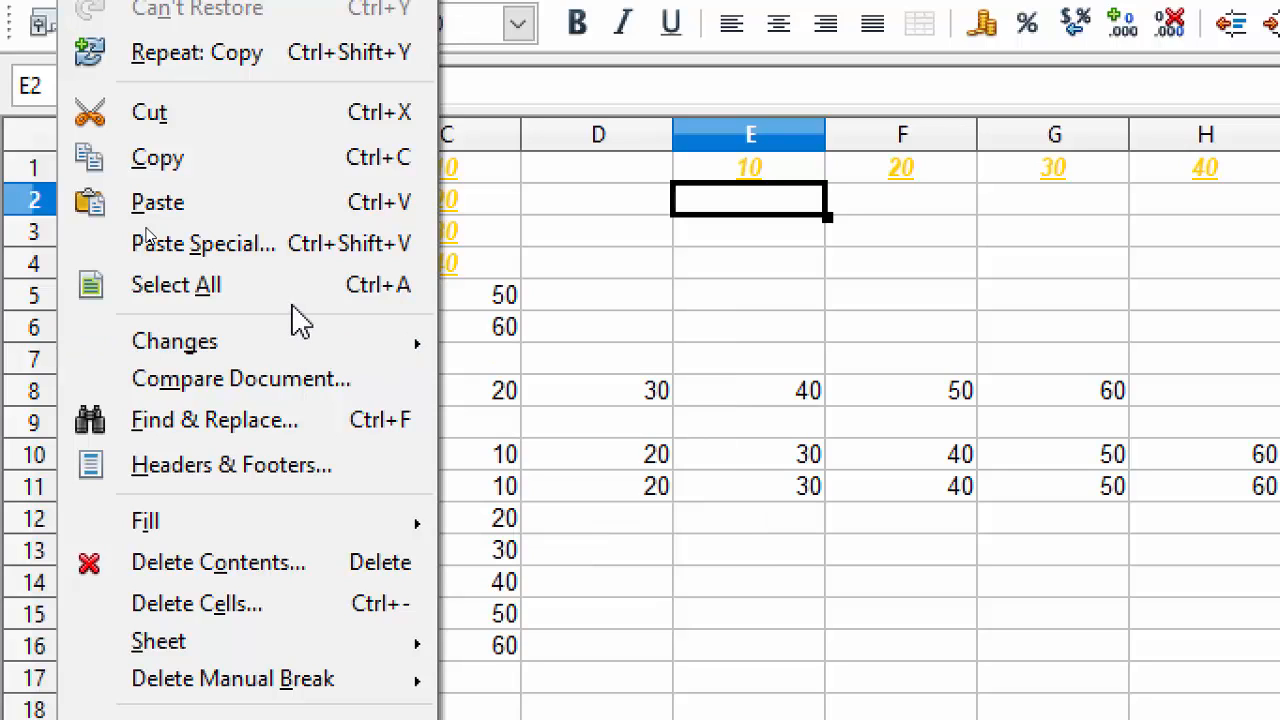
- Turn on change recording and enter 456465, 4564, 65465 and 646 in cells E2 to E5
mouse_move(340, 350)
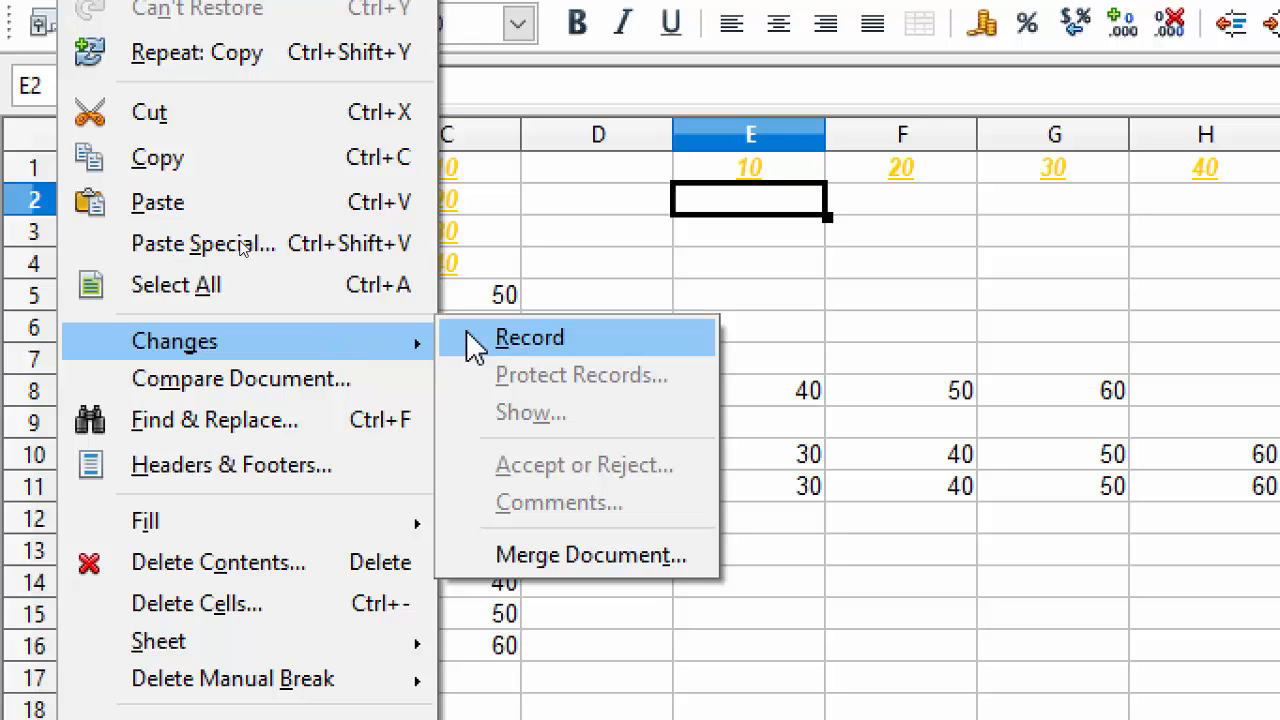
click(537, 340)
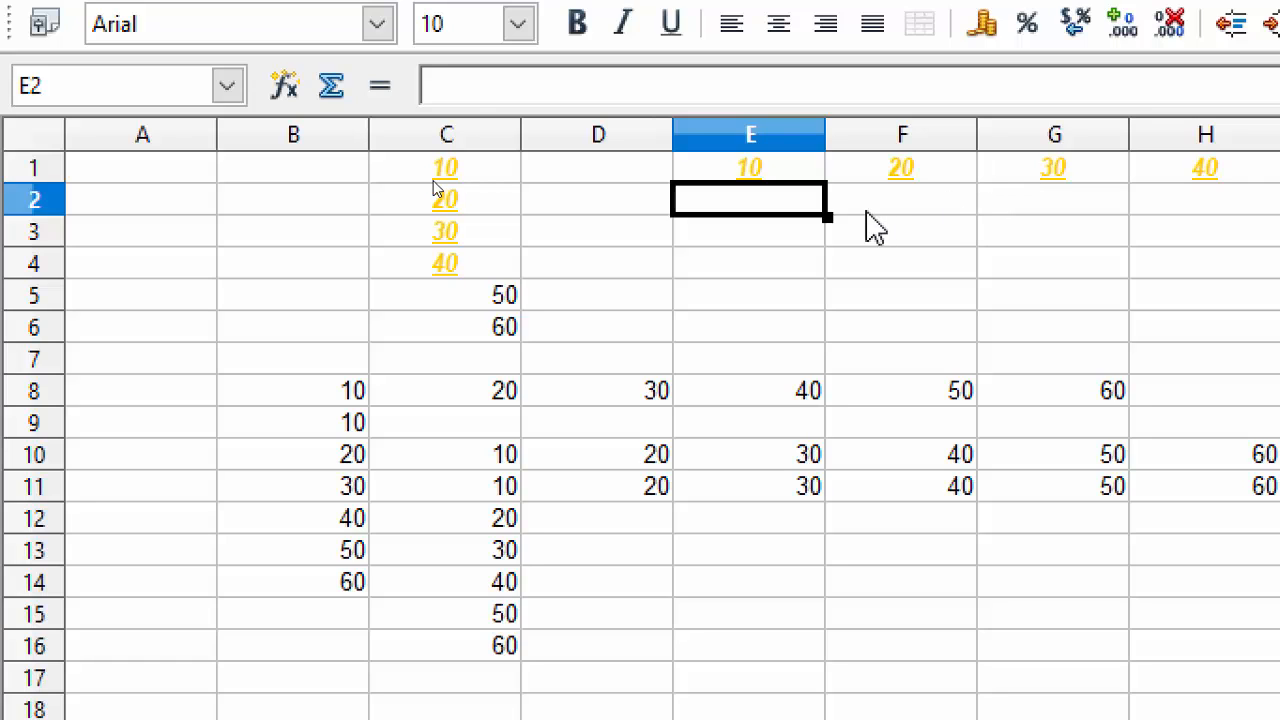
text(456465)
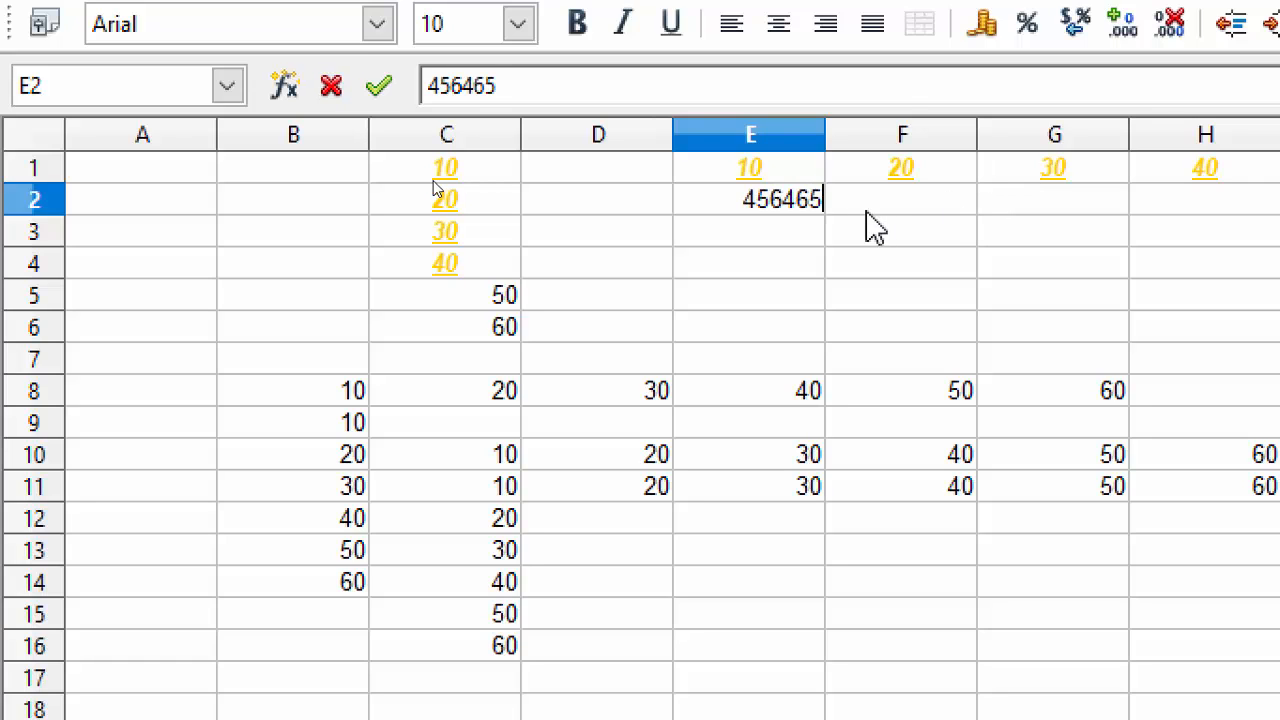
key(Return)
text(4564)
key(Return)
text(65465)
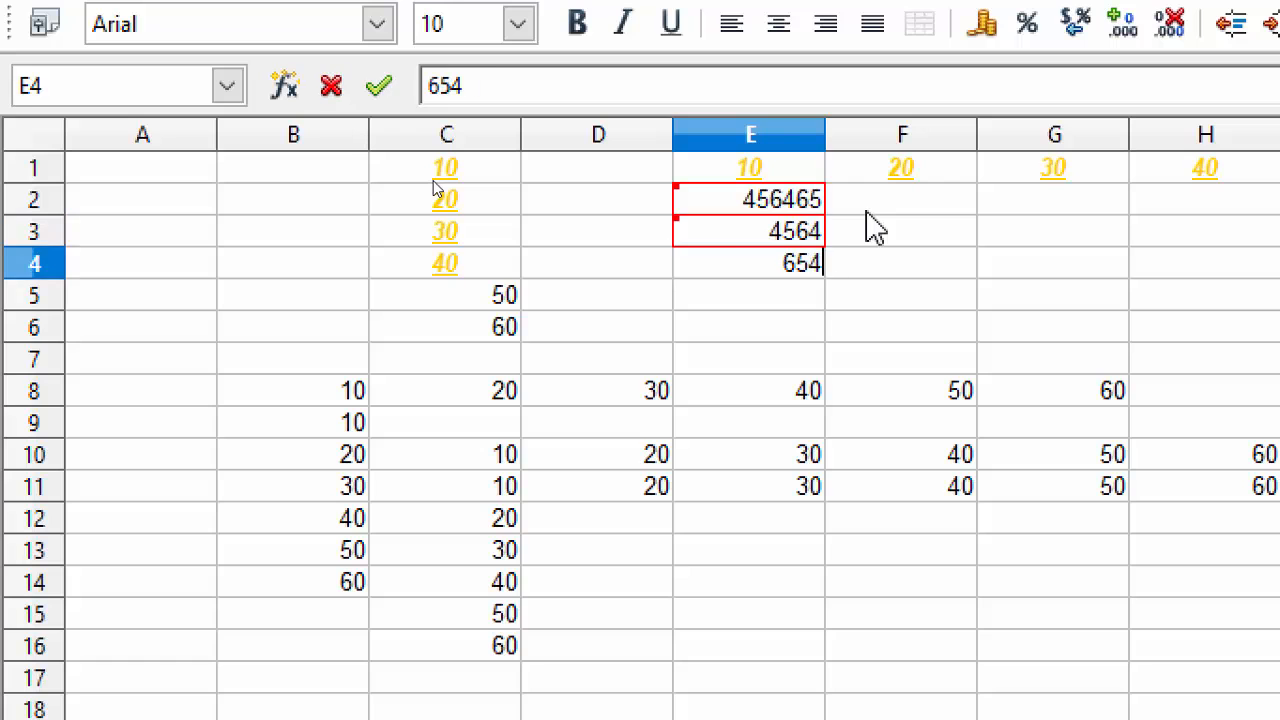
key(Return)
text(646)
key(Return)
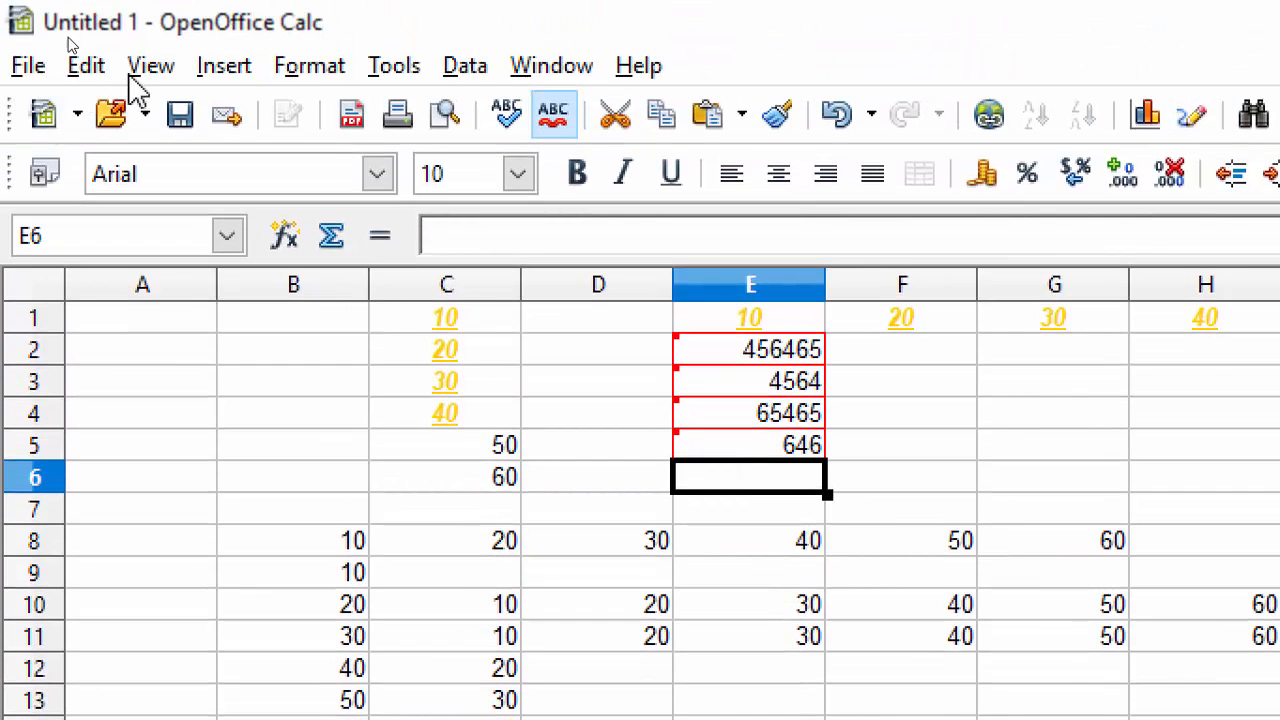
- Accept all the recorded changes in cells E2 to E5 and close the Accept or Reject Changes dialog
click(150, 65)
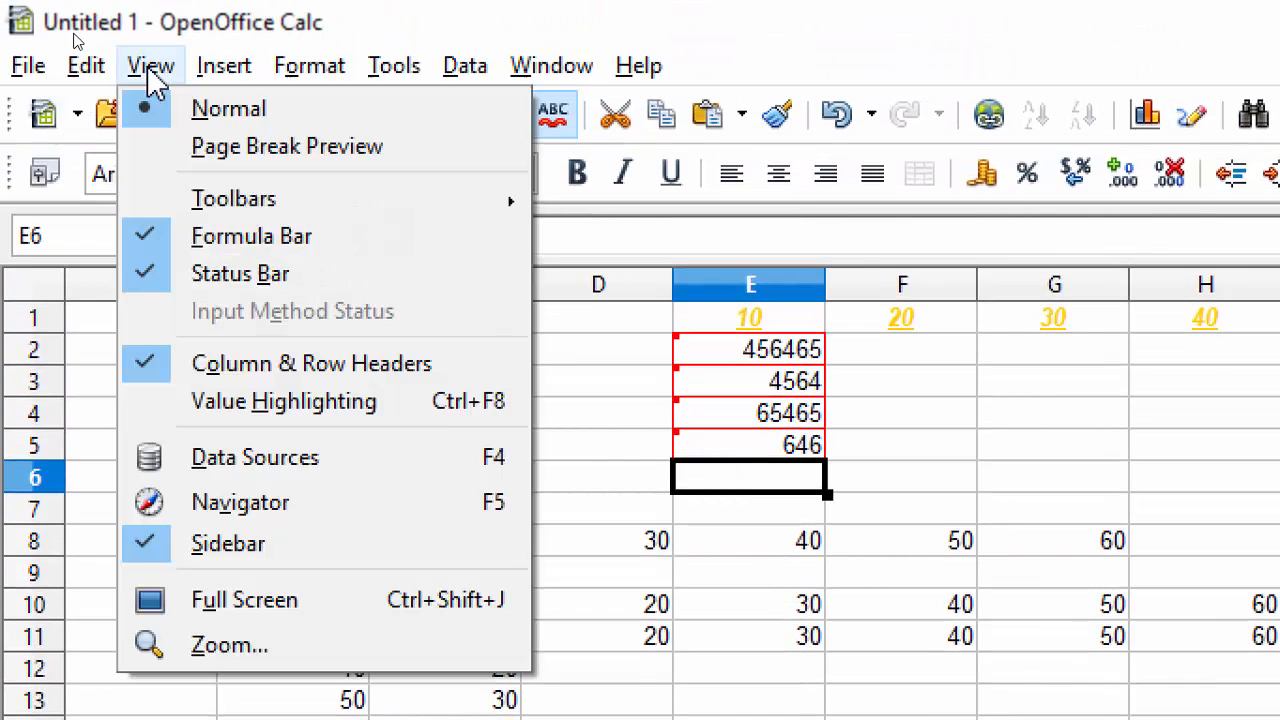
mouse_move(84, 74)
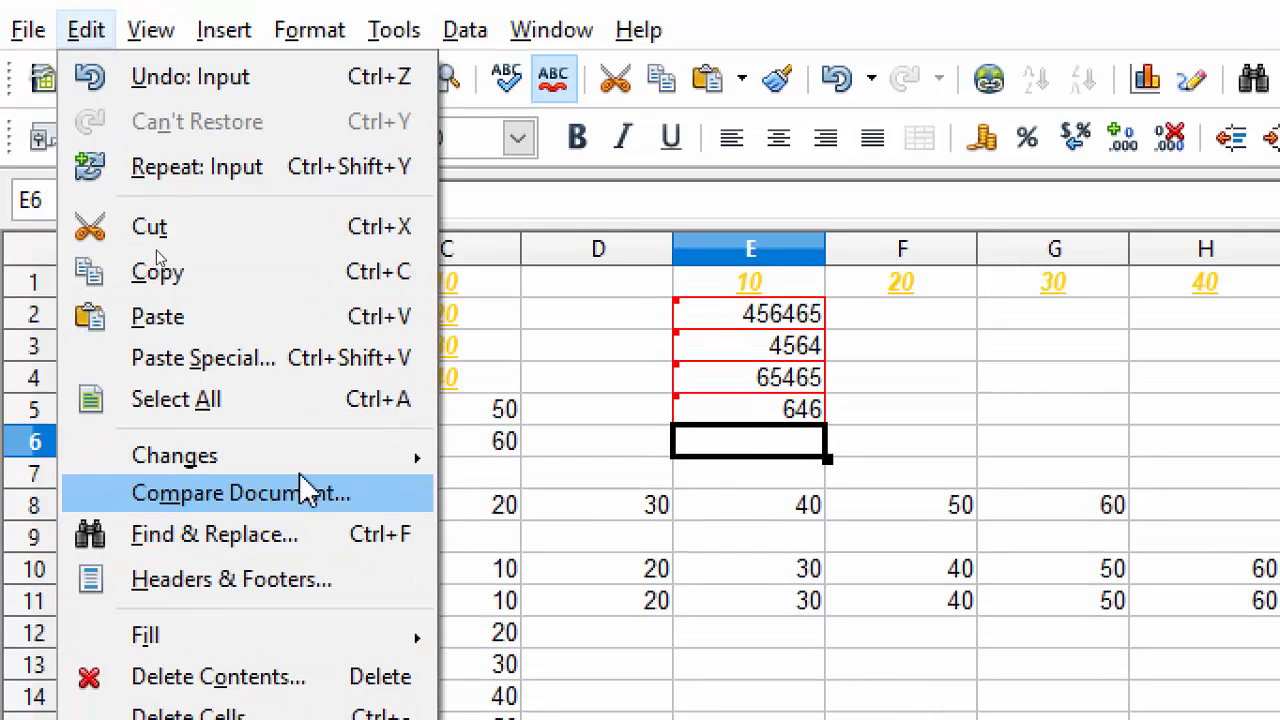
mouse_move(312, 499)
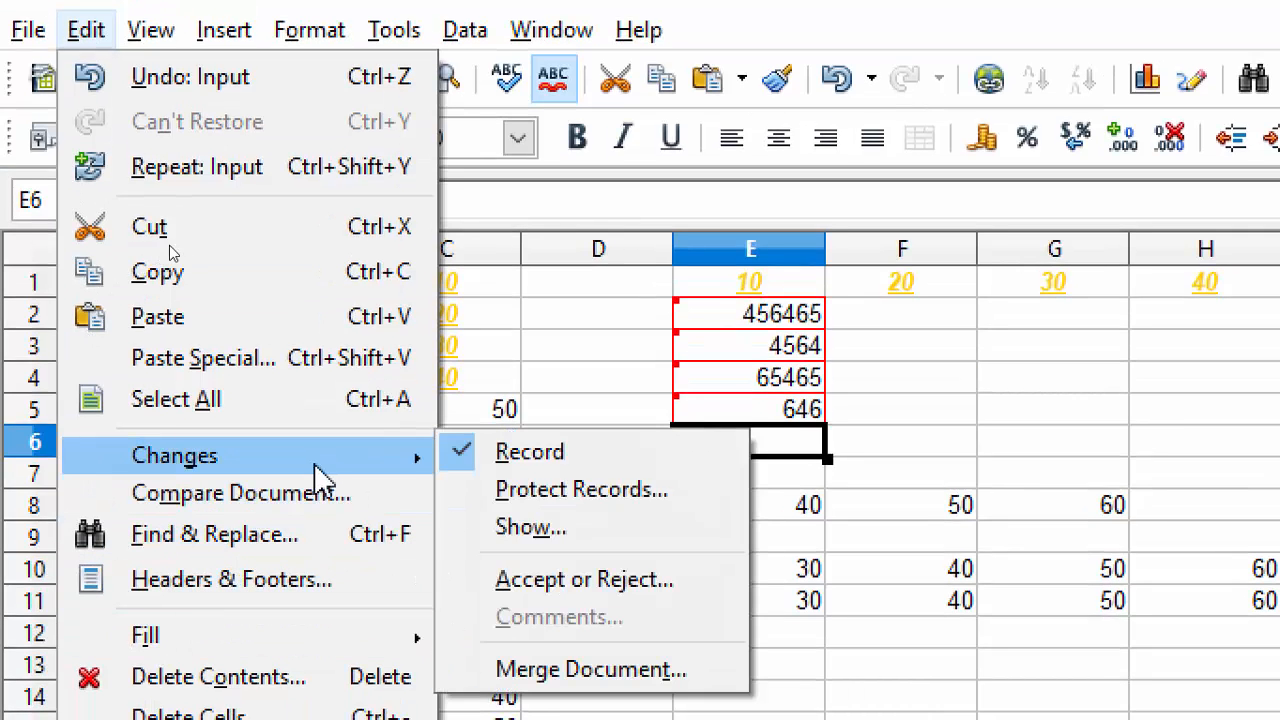
click(615, 590)
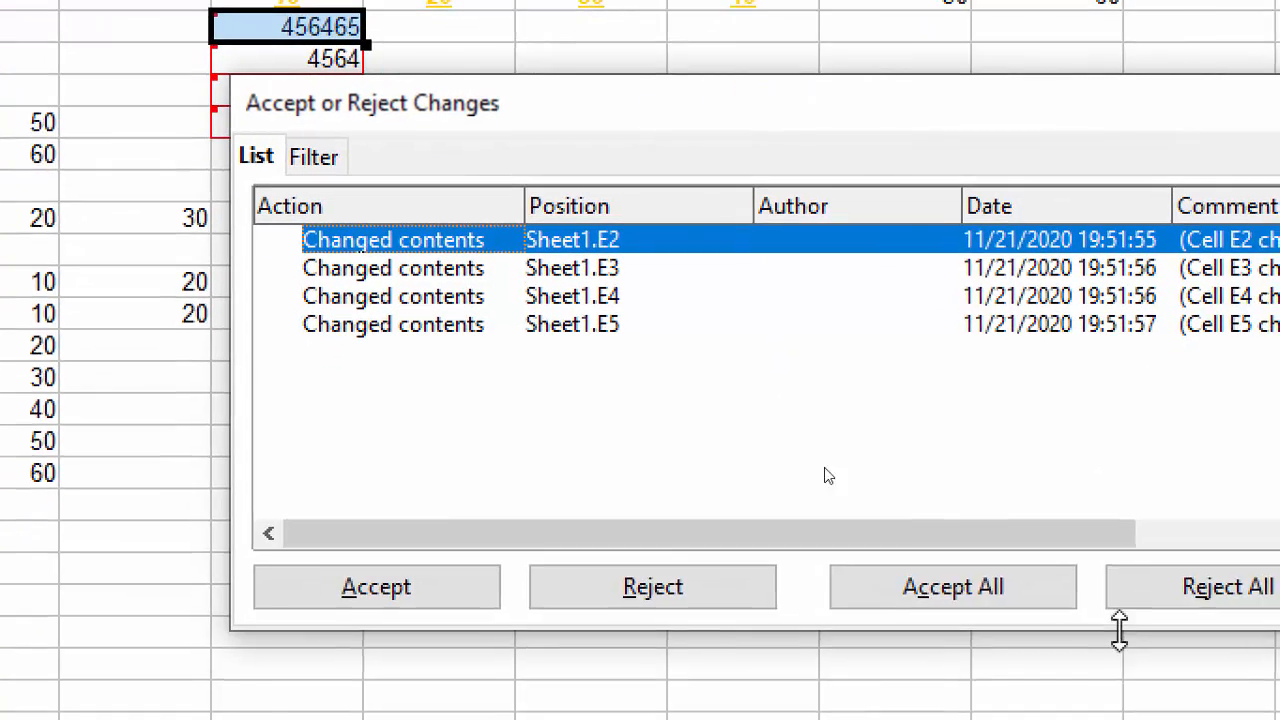
click(920, 598)
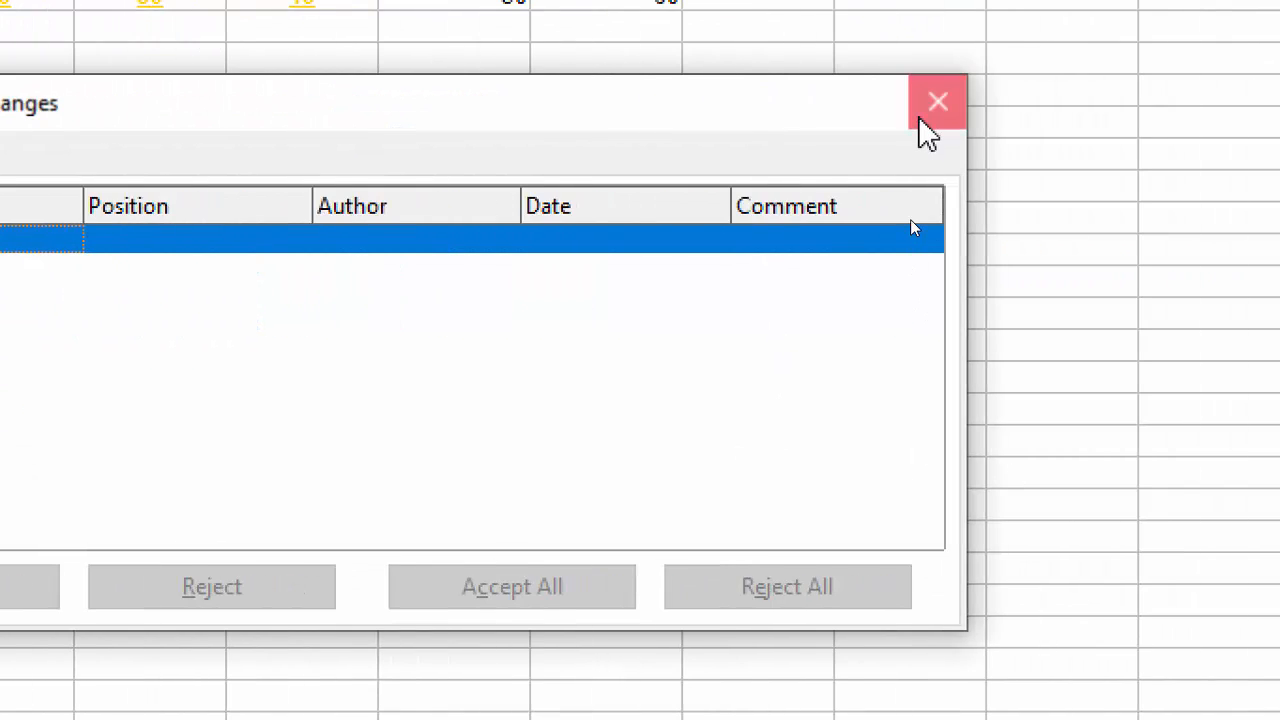
click(936, 103)
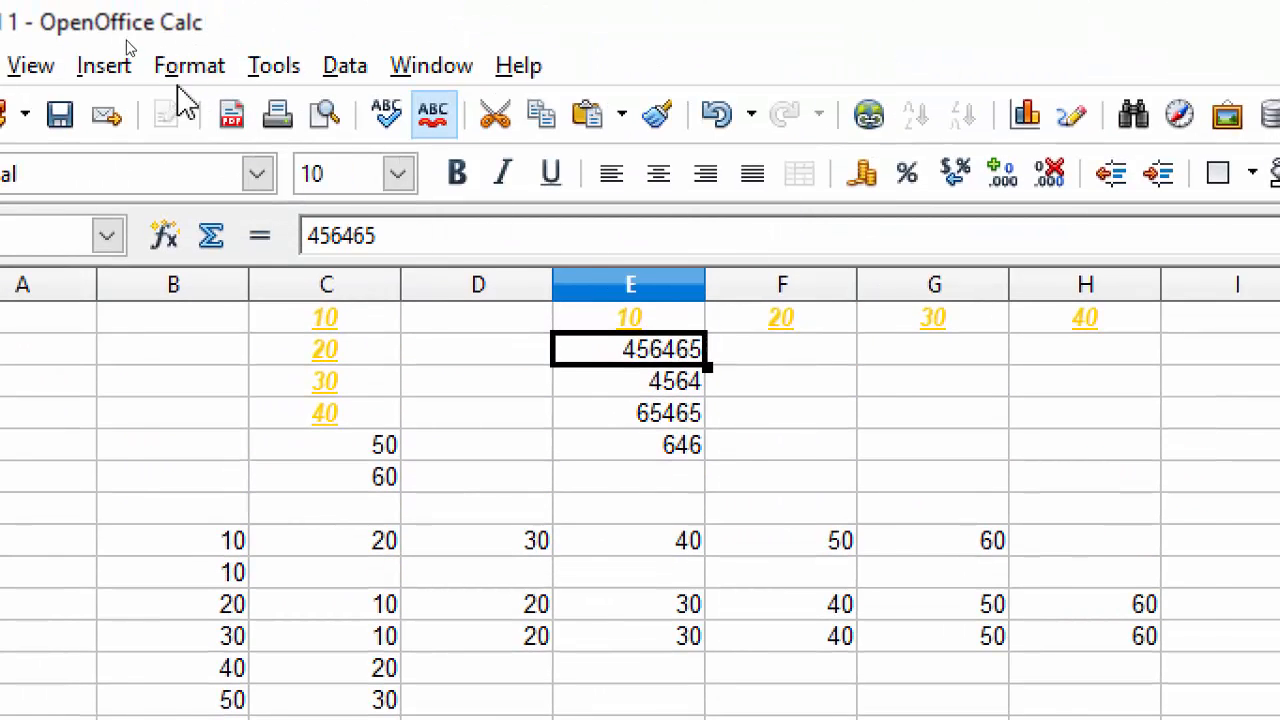
- Enter 64564, 65465 and 65445 in cells F2 to F4 with change recording still on
click(99, 70)
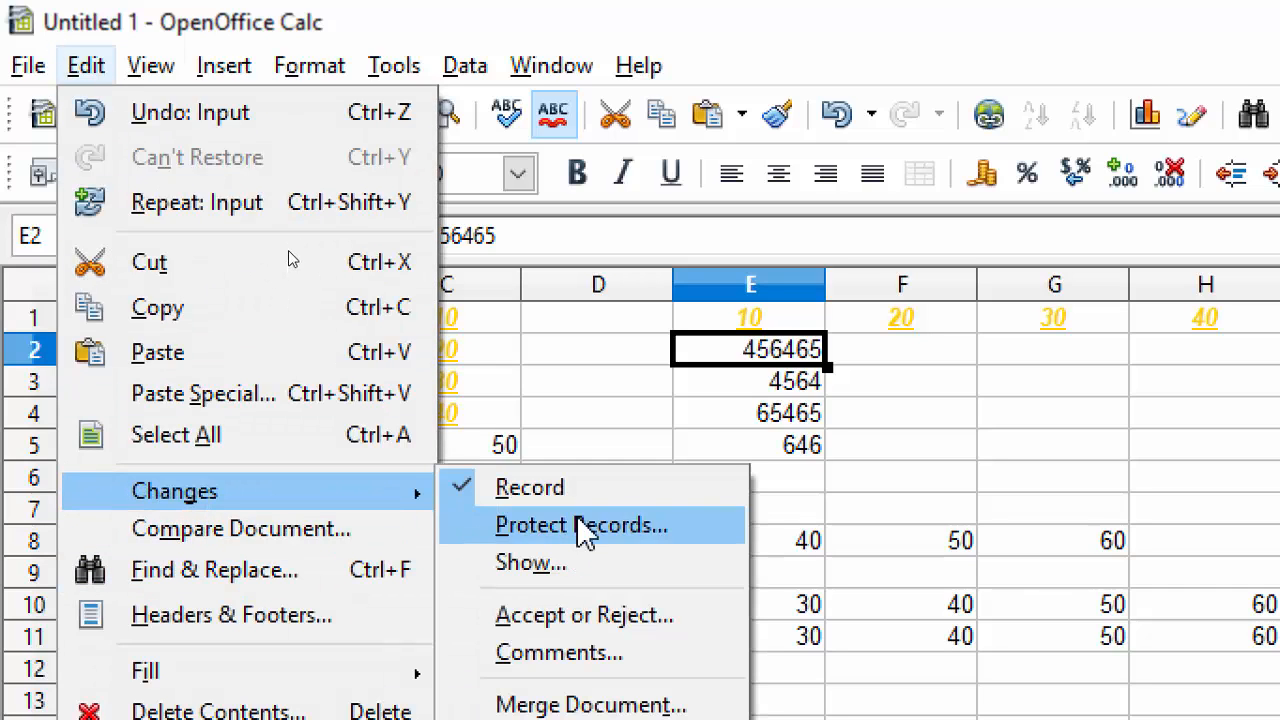
click(940, 366)
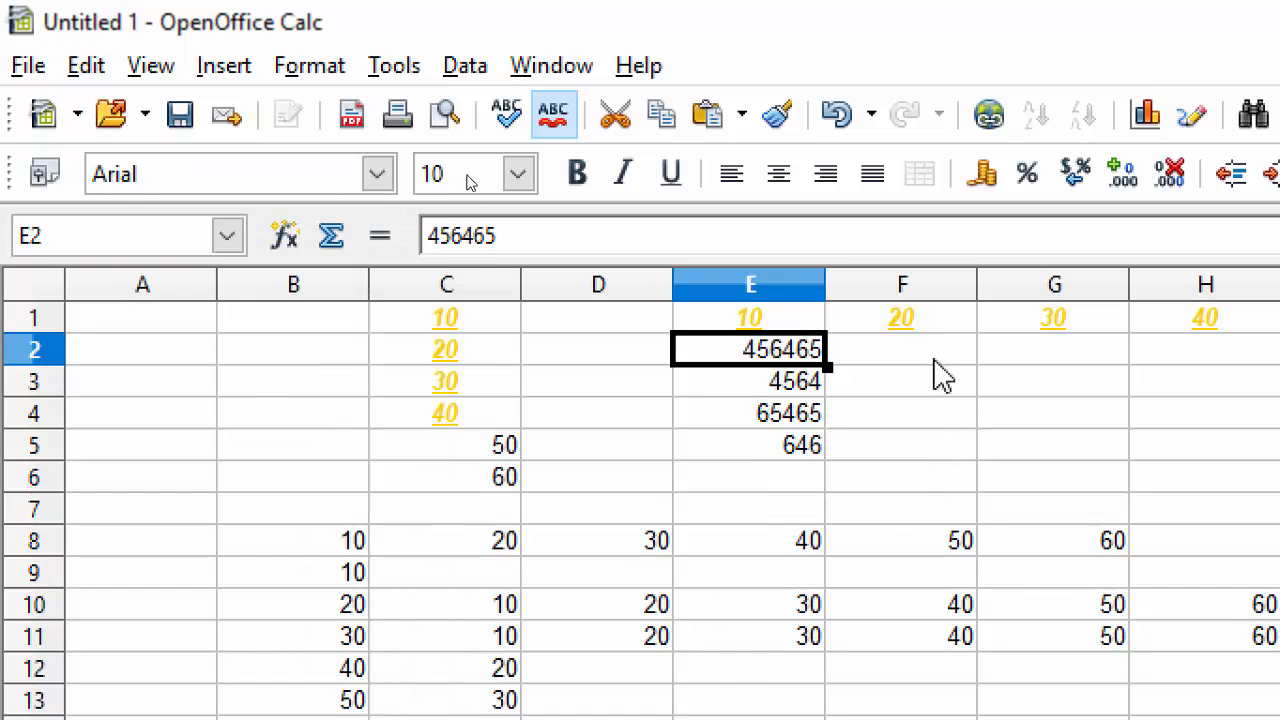
click(940, 362)
text(64564)
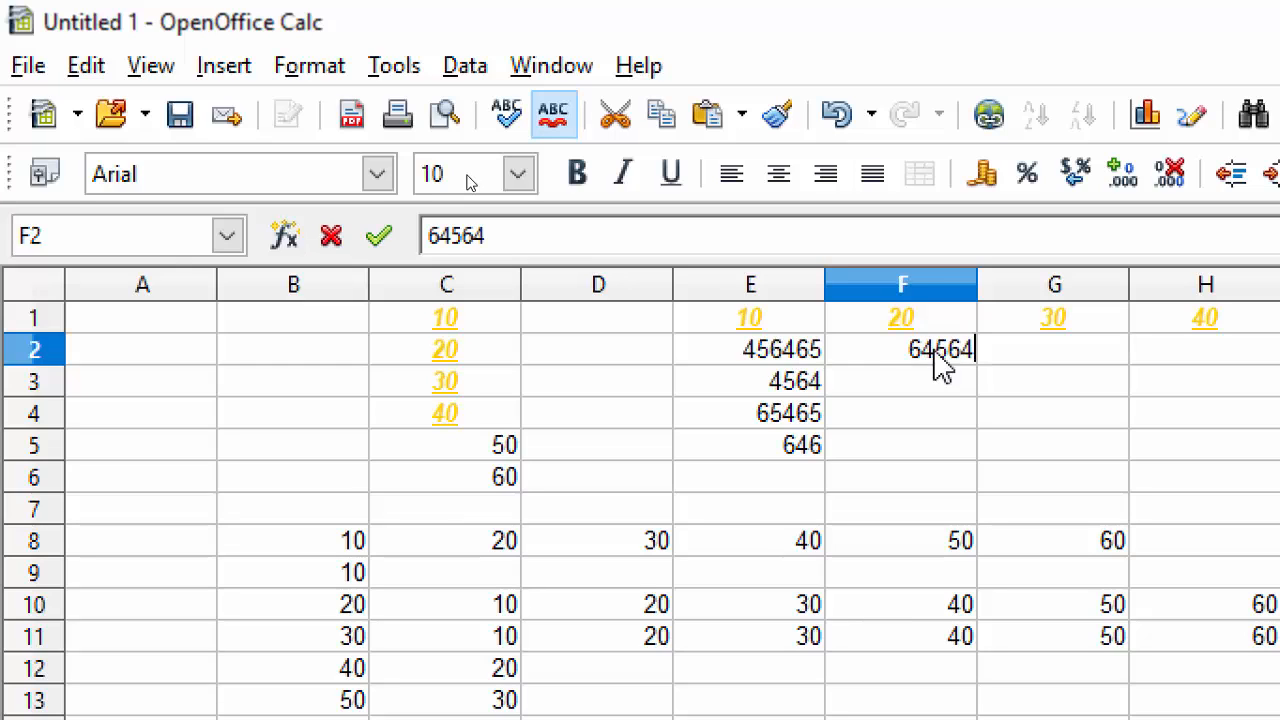
key(Return)
text(65465)
key(Return)
text(65445)
key(Return)
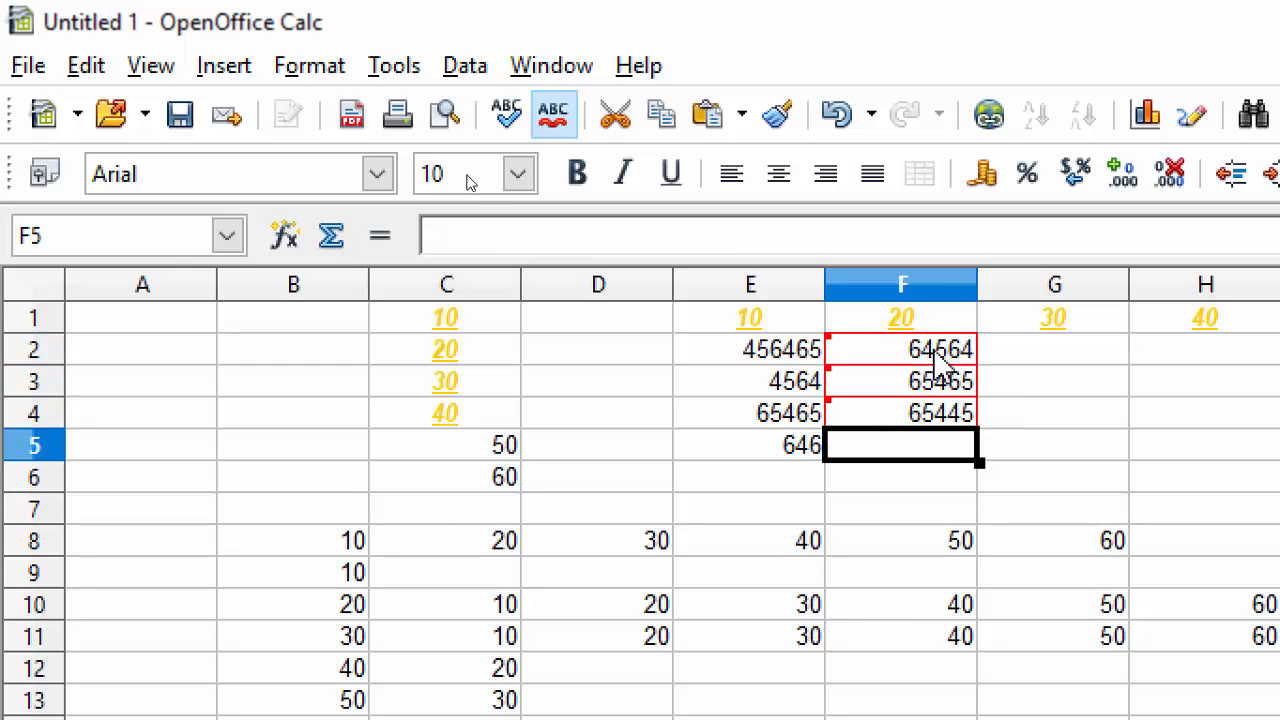
- Reject all the recorded changes in cells F2 to F4 and close the Accept or Reject Changes dialog
click(98, 67)
mouse_move(391, 505)
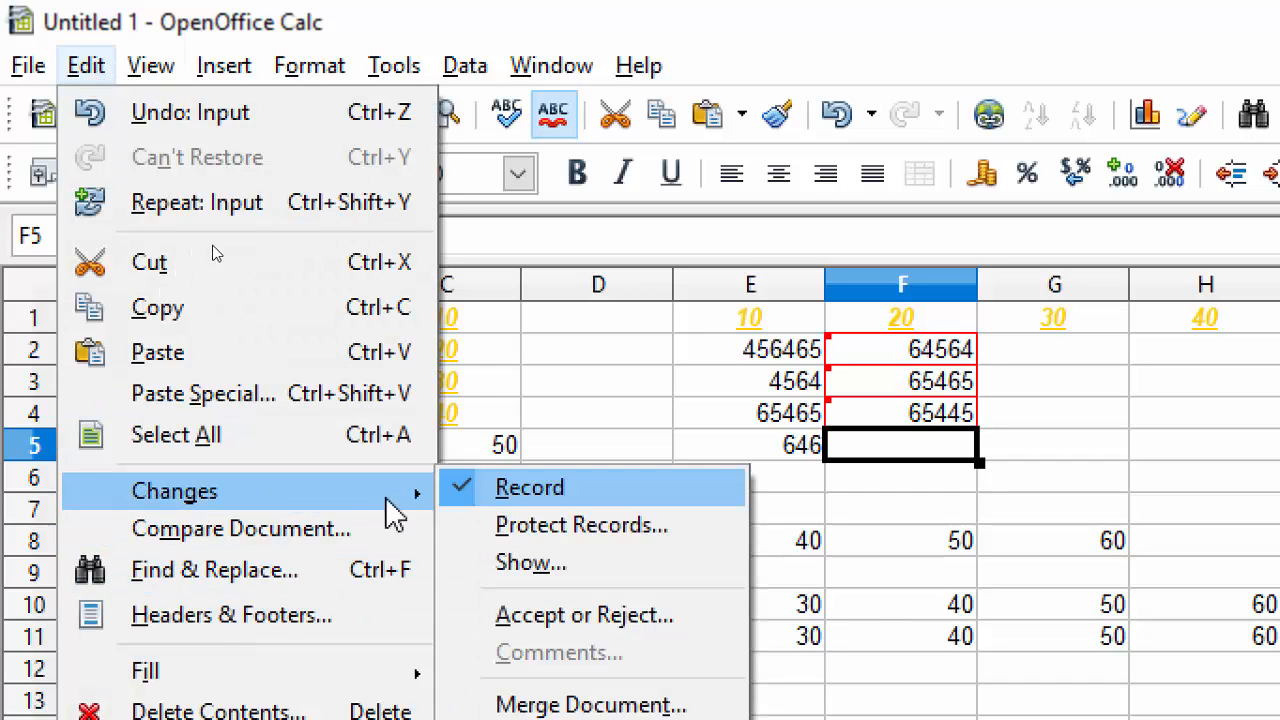
click(612, 620)
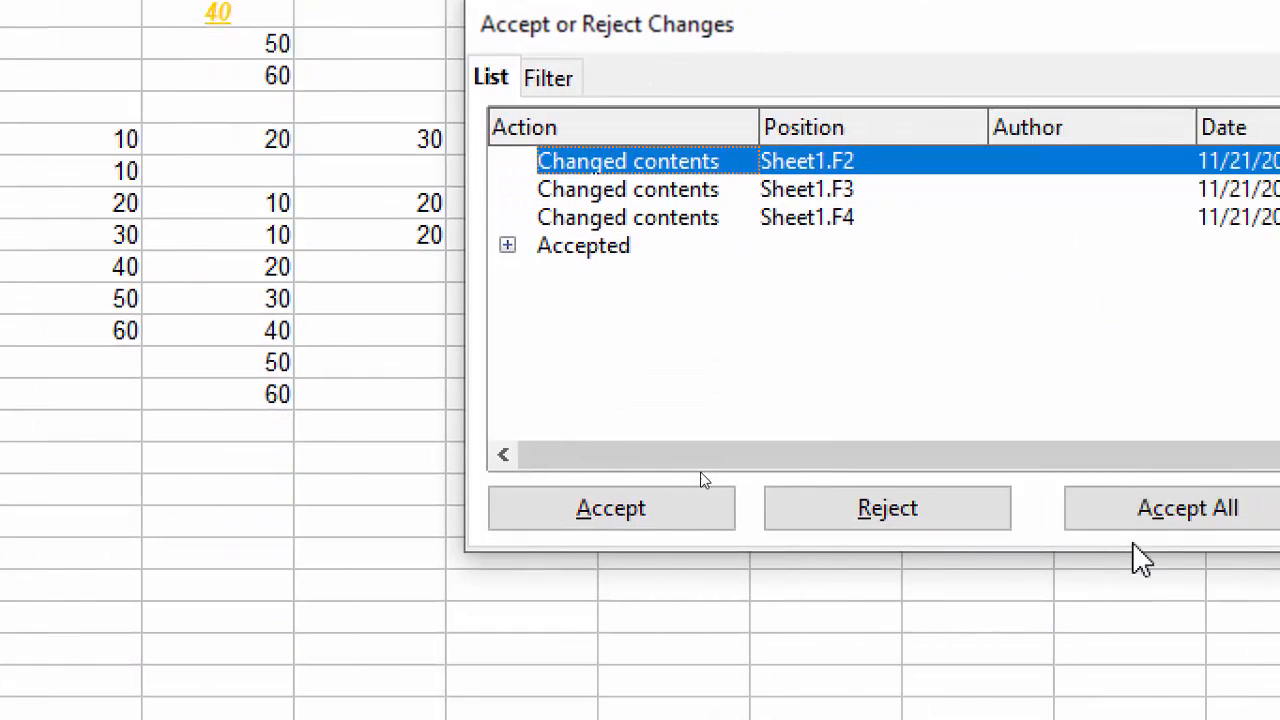
click(1113, 523)
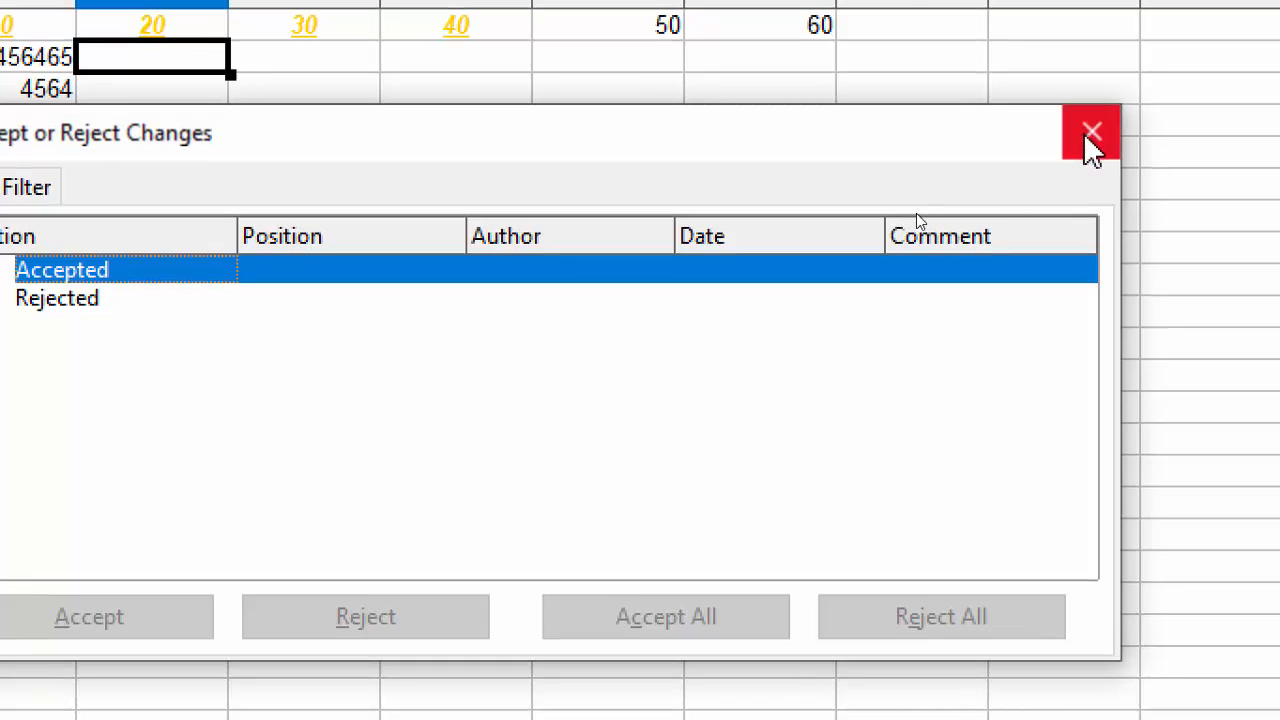
click(1236, 23)
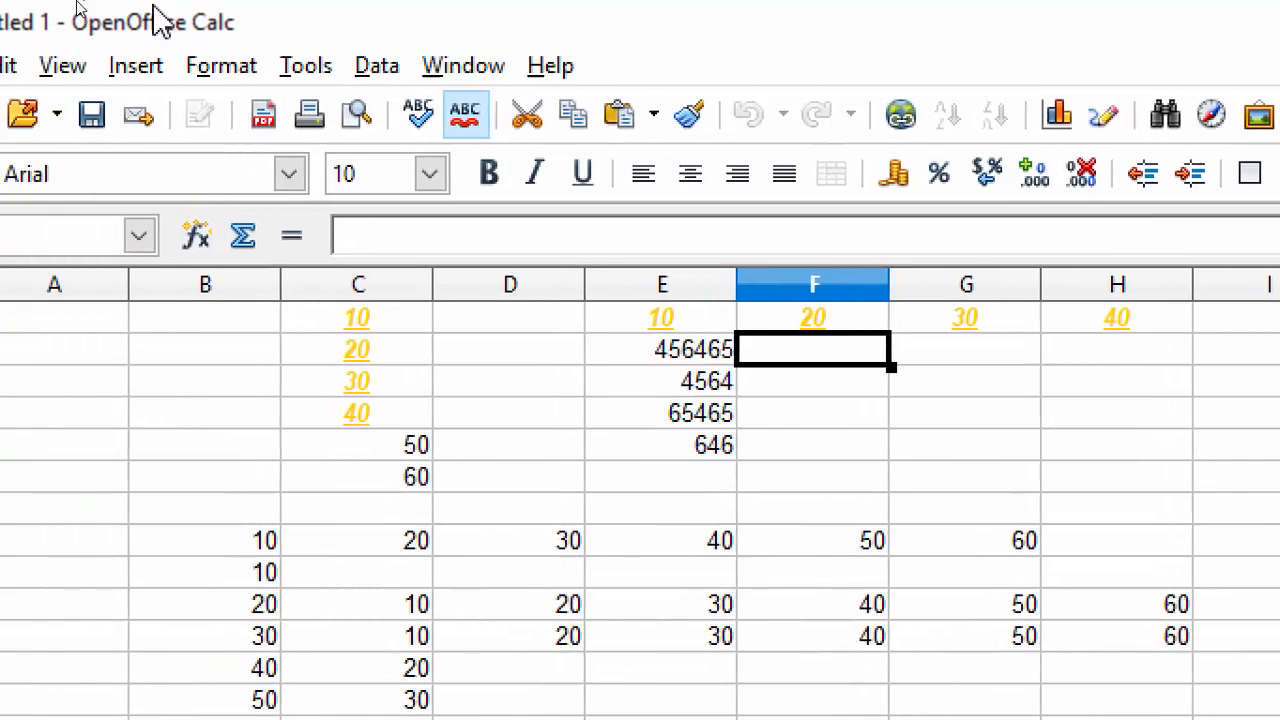
- Fill the range F2 to F8 upwards with the value 50 from cell F8
click(86, 66)
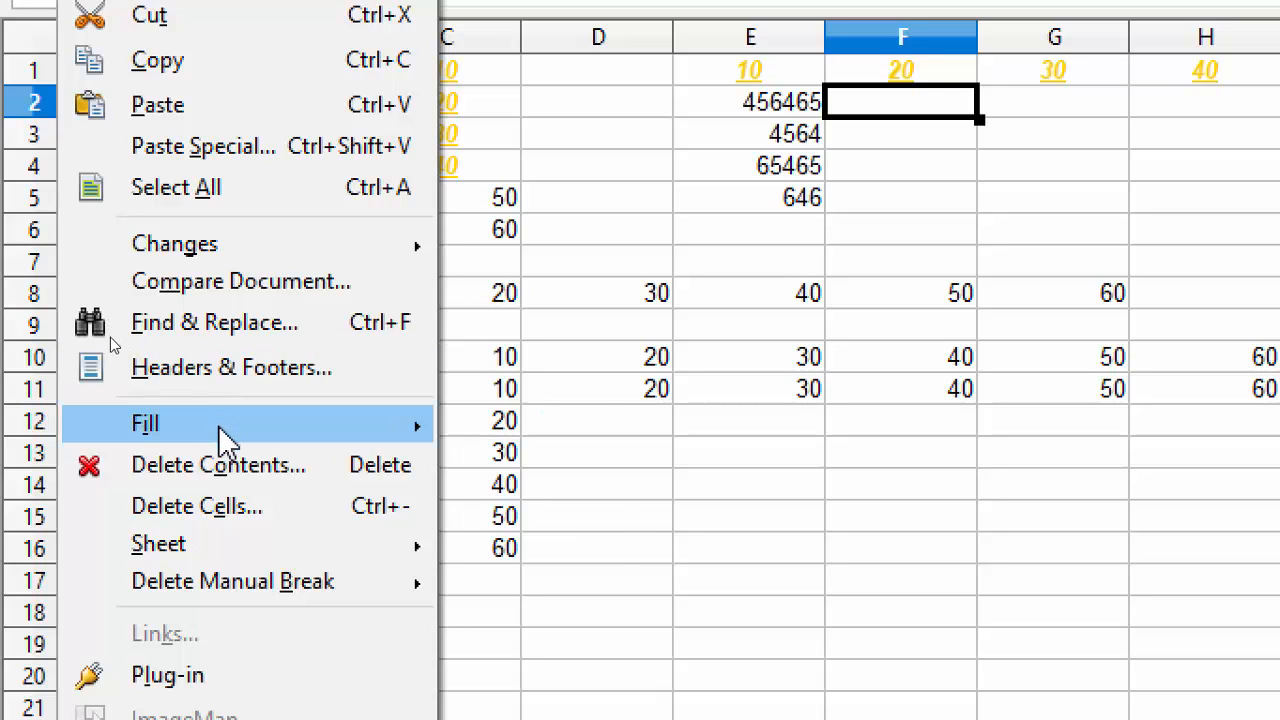
mouse_move(226, 440)
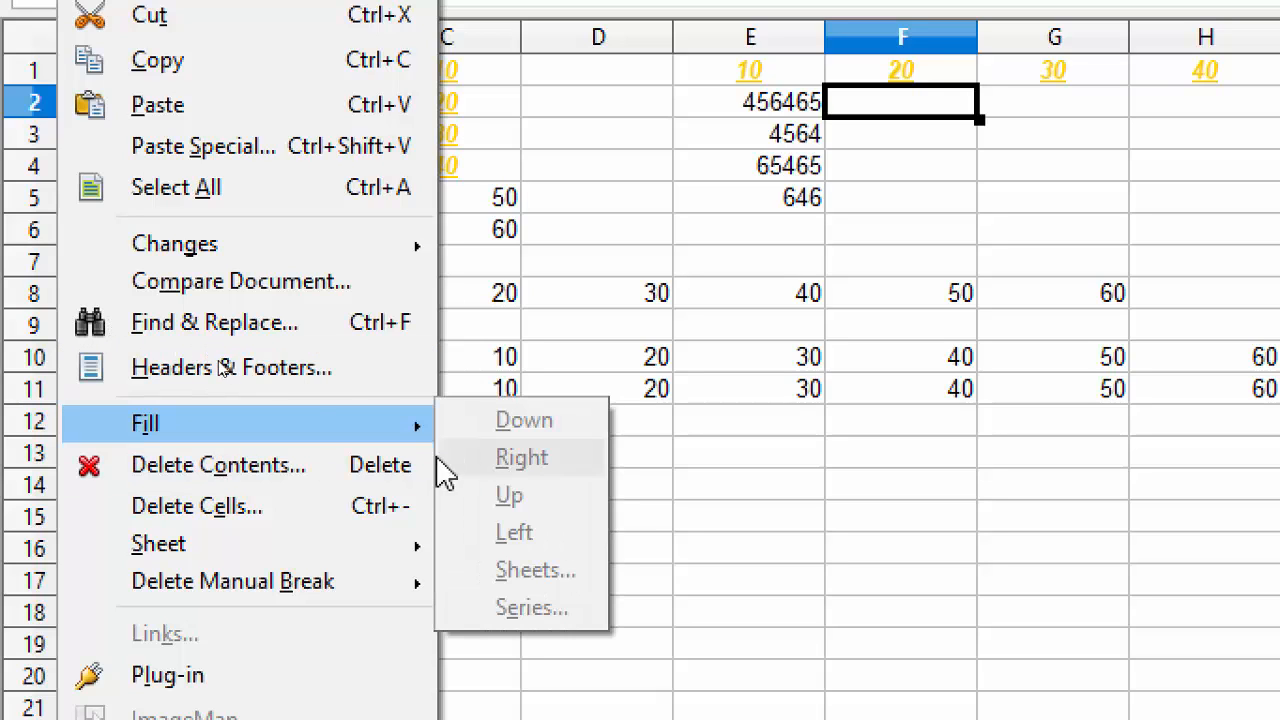
click(897, 470)
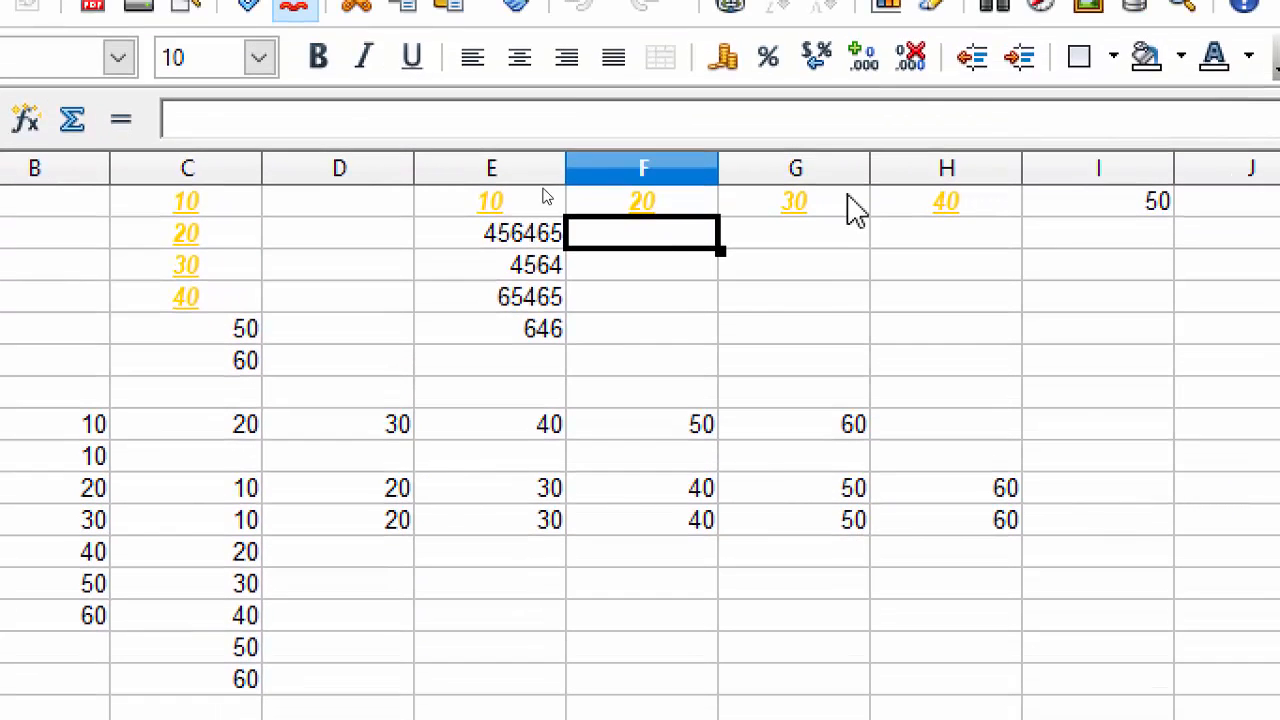
drag(689, 431, 714, 260)
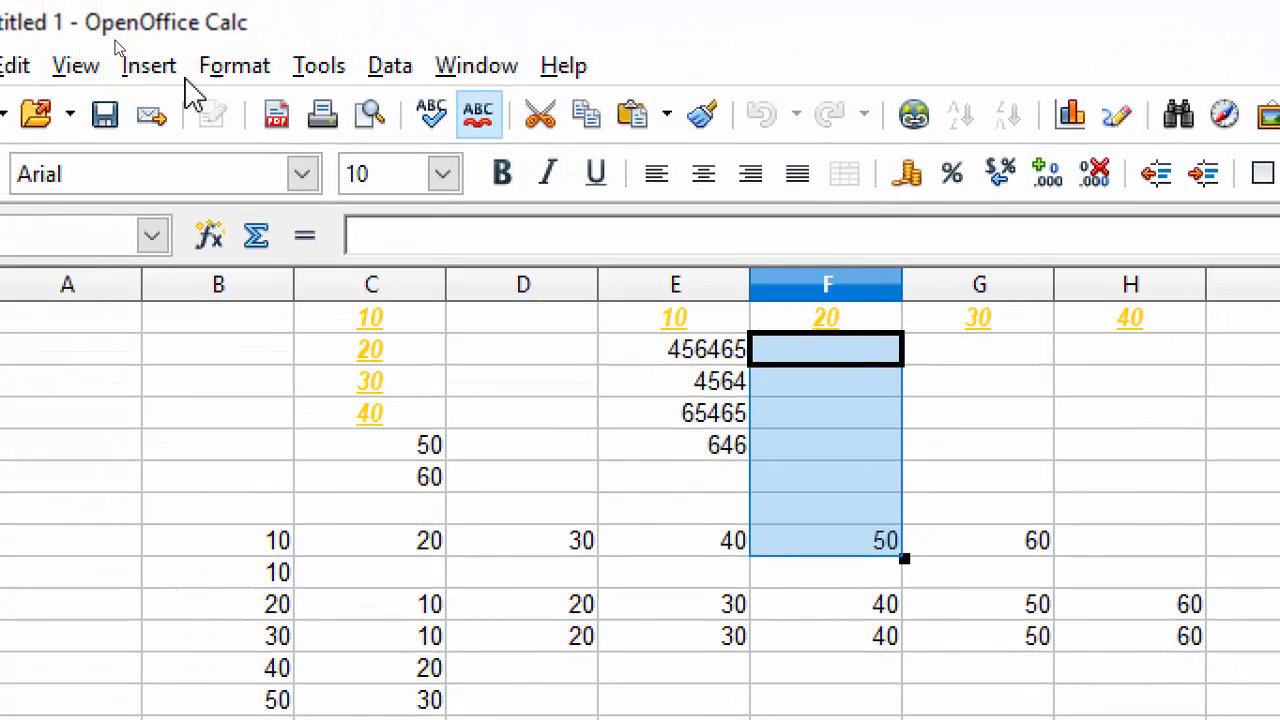
click(84, 66)
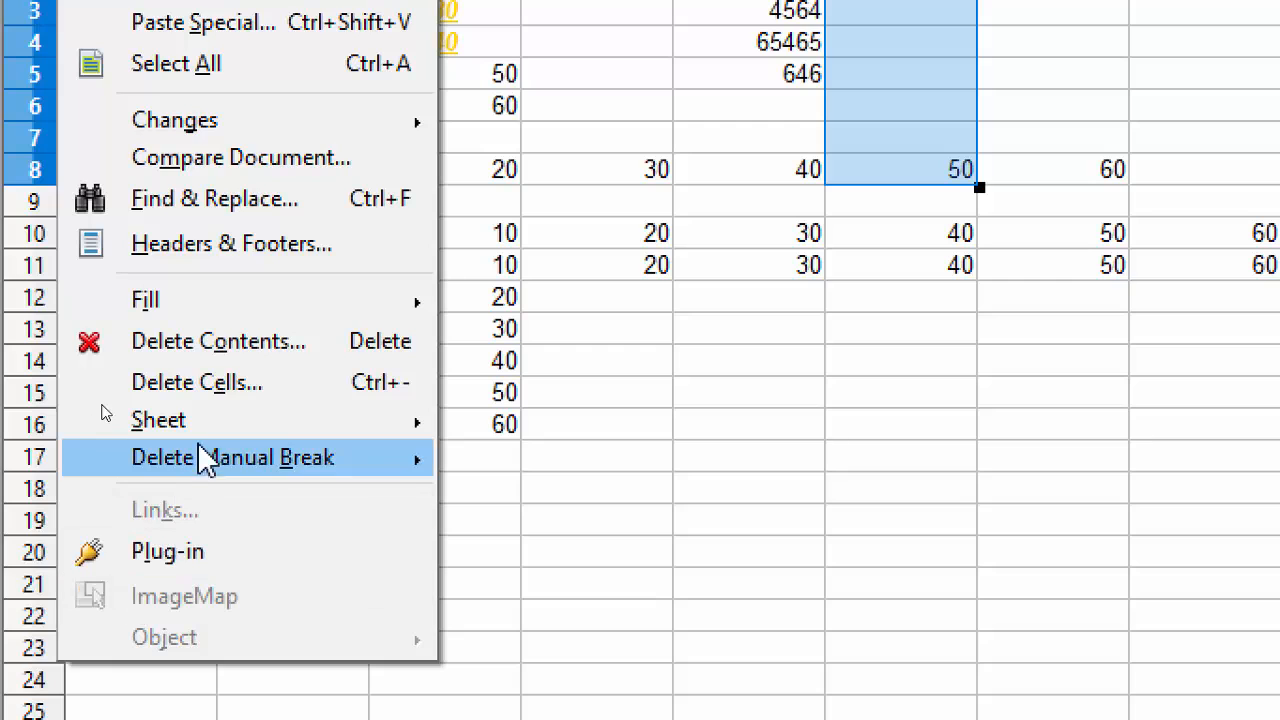
mouse_move(249, 306)
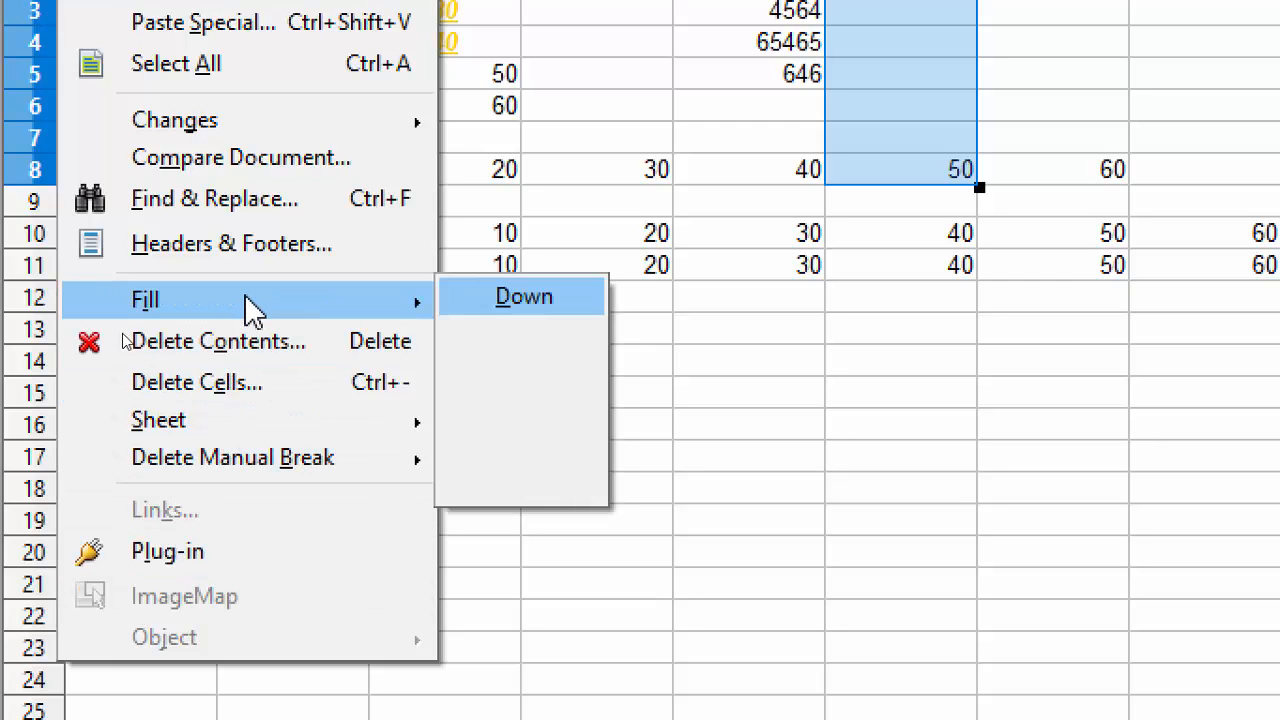
click(512, 375)
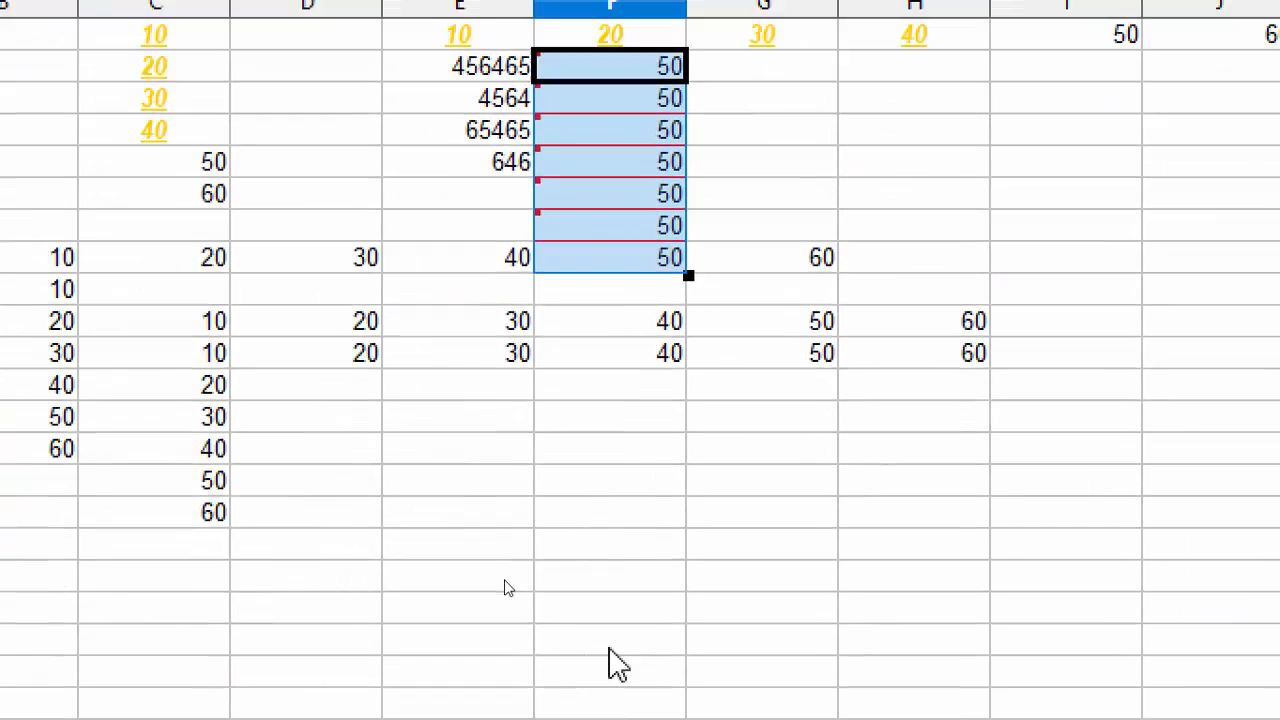
- Fill the range G11 to G22 downwards with the value 50 from cell G11
drag(808, 47, 772, 388)
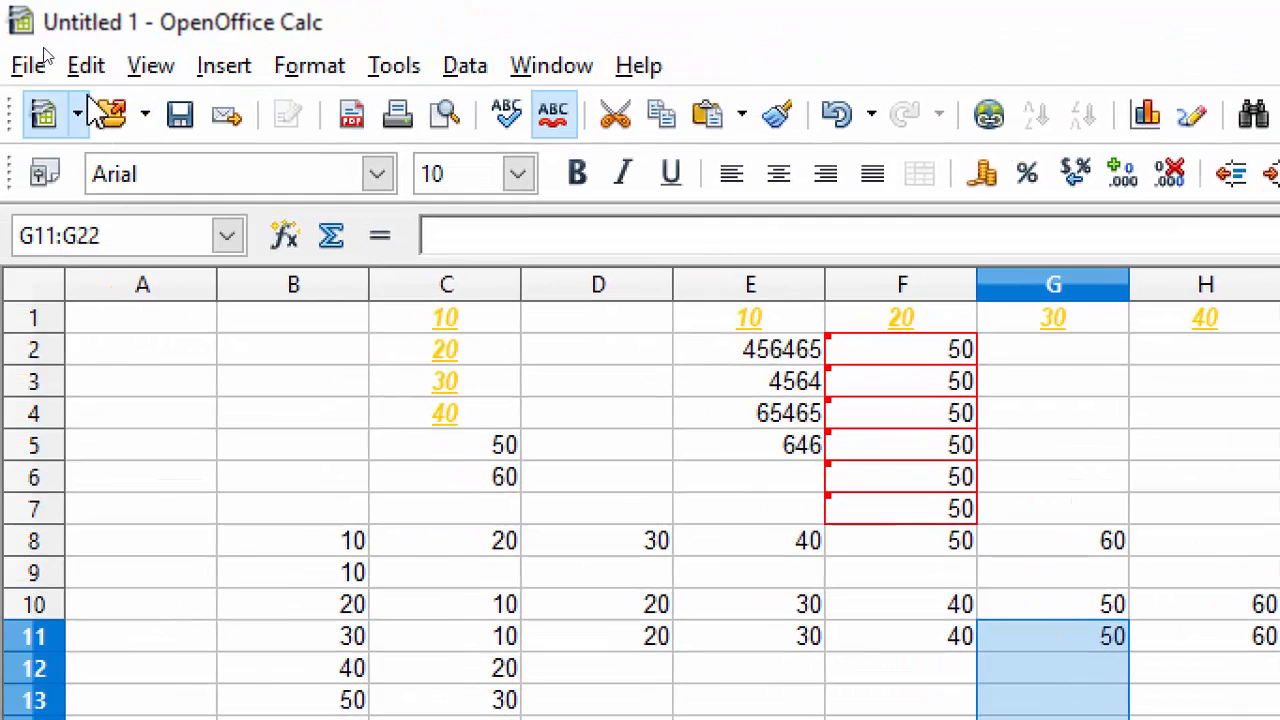
click(88, 66)
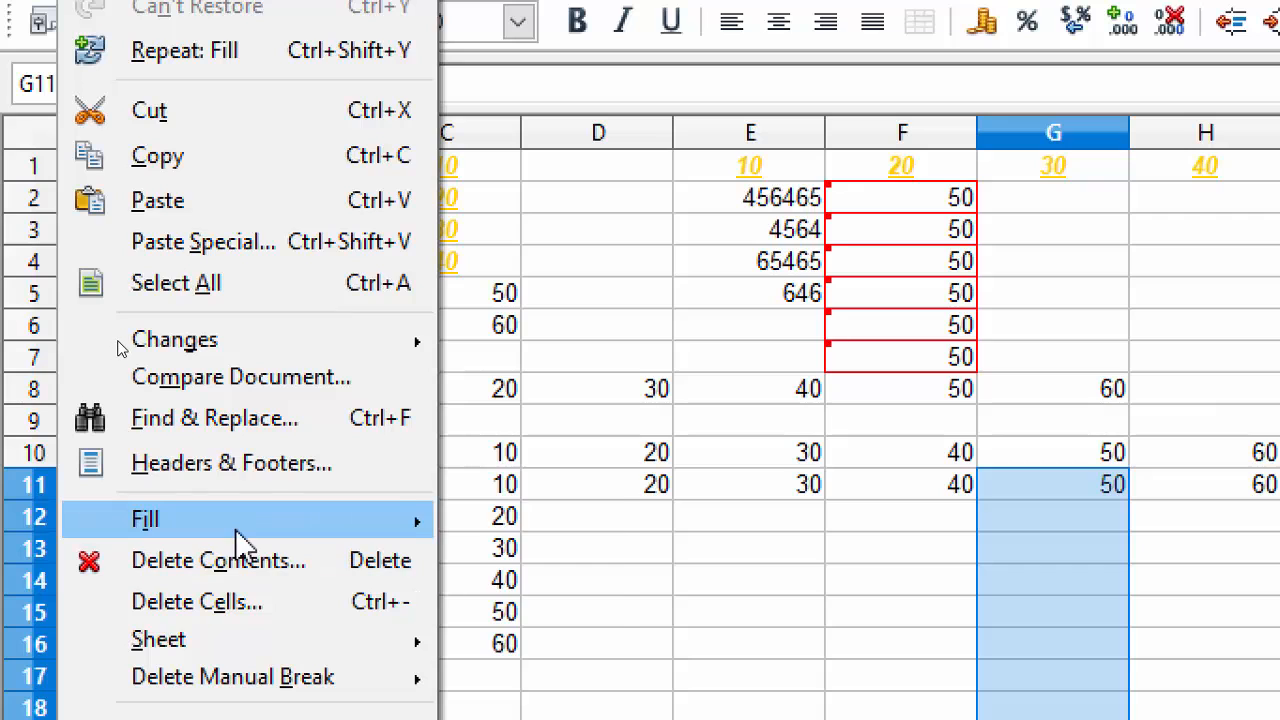
mouse_move(391, 670)
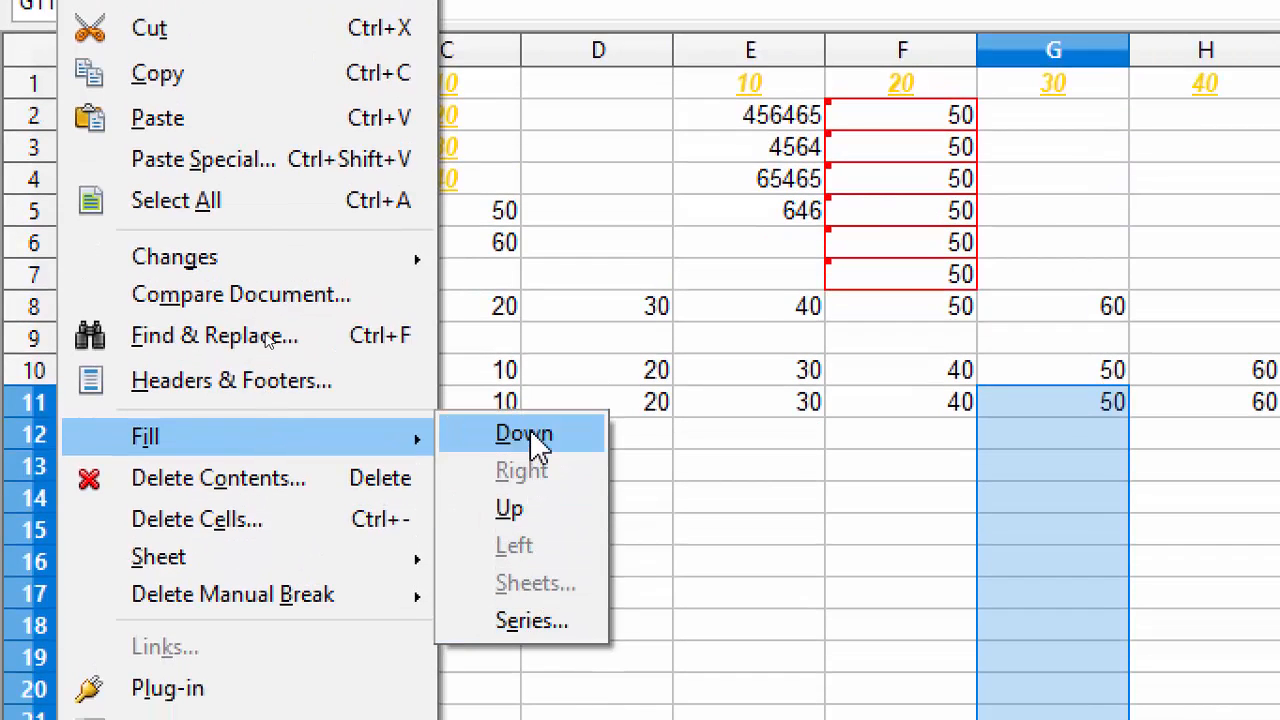
click(522, 482)
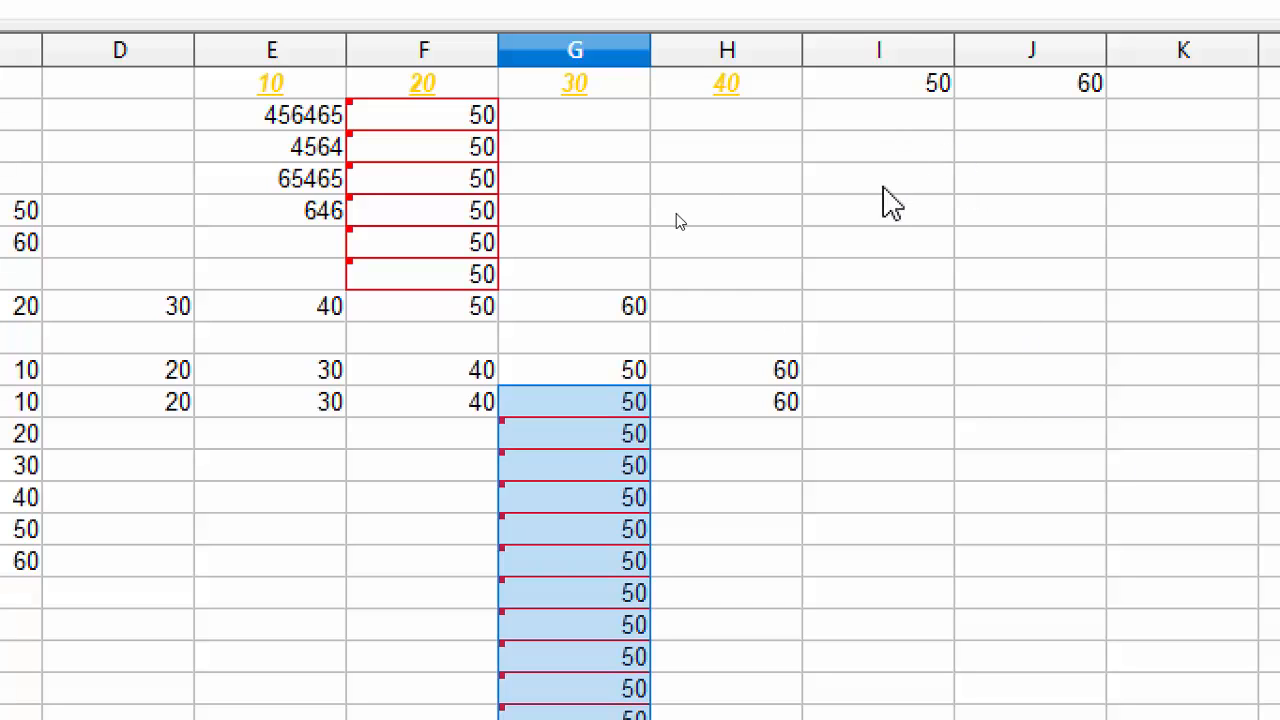
- Enter the date 21/11/20 in cell G5 and reselect that cell
click(576, 212)
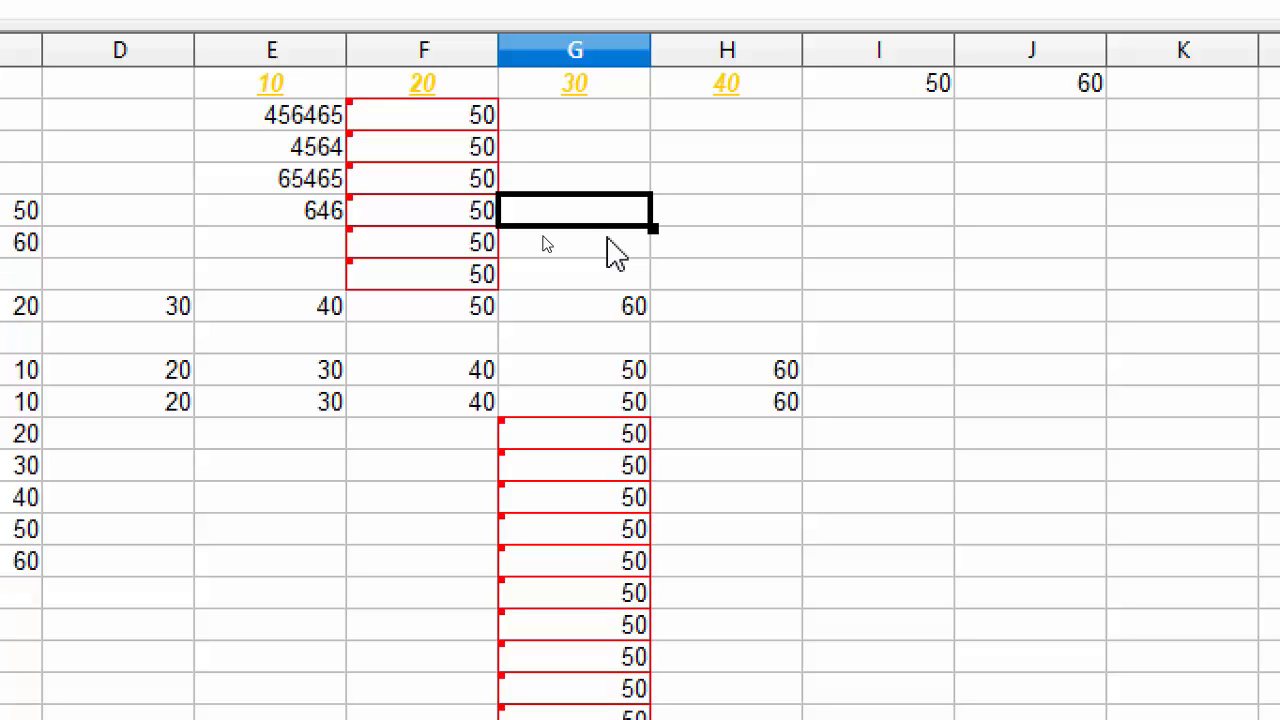
text(21)
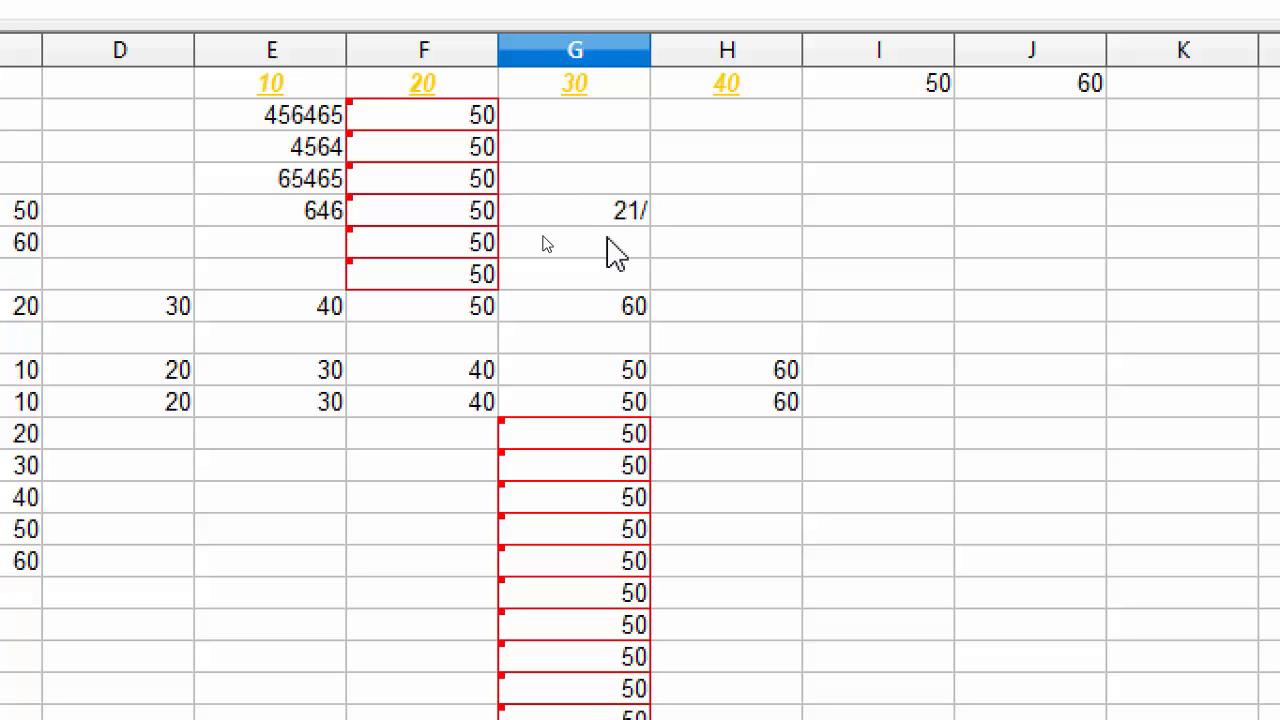
text(/11/20)
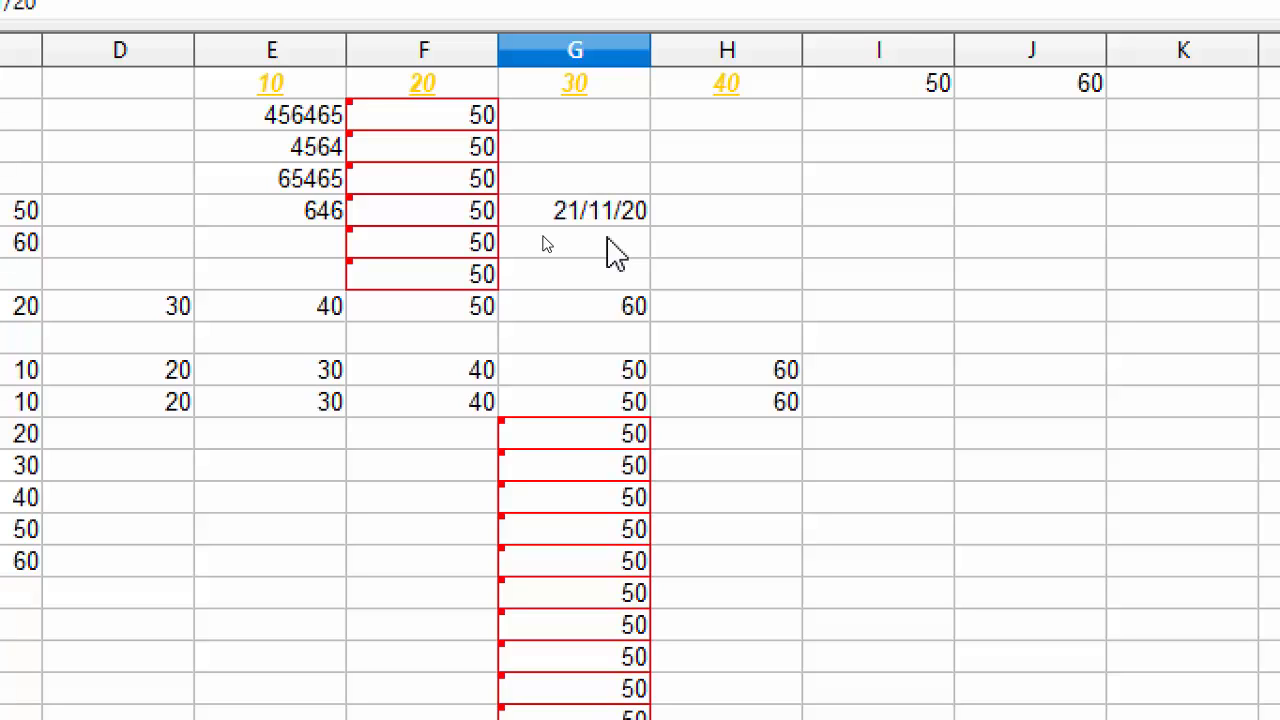
key(Return)
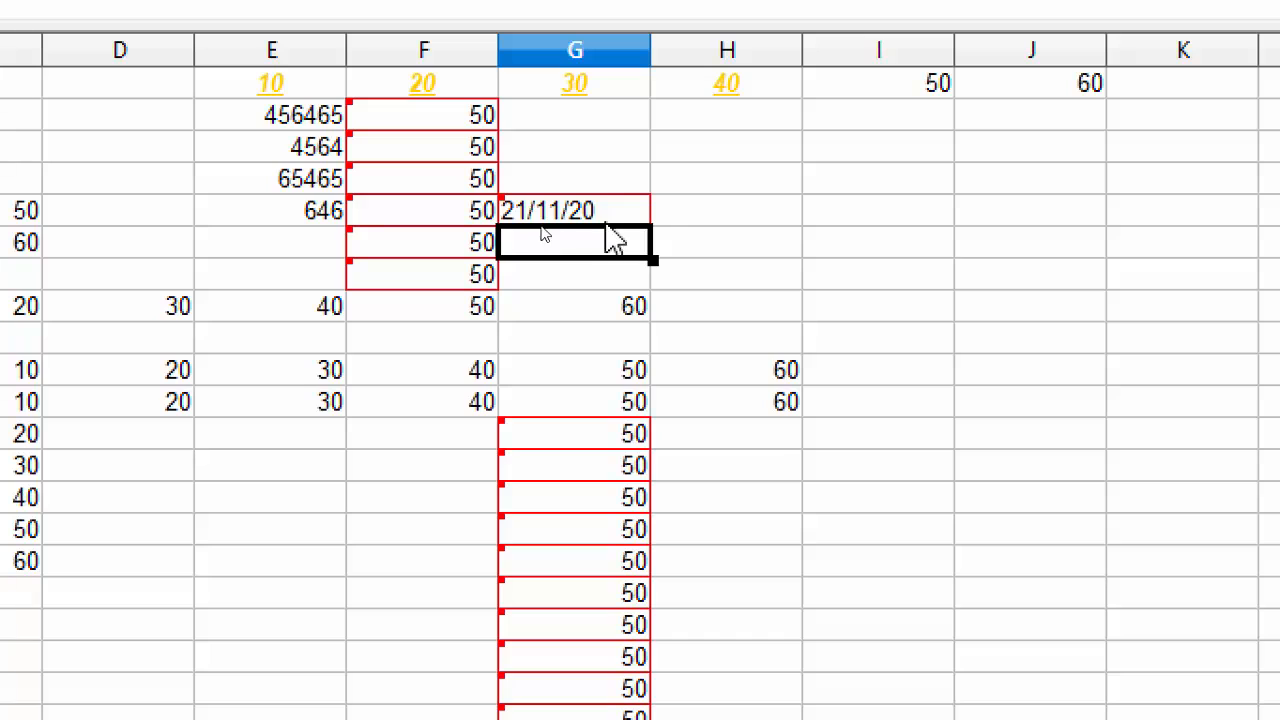
click(602, 210)
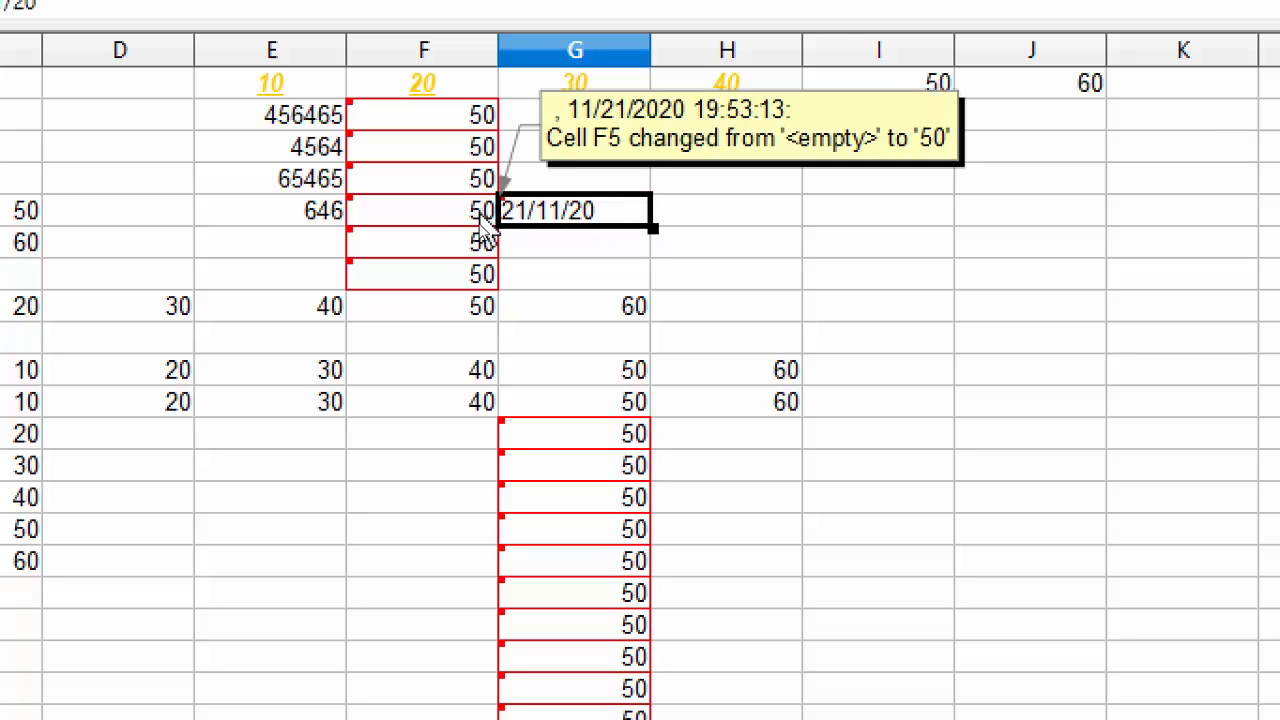
- Correct the date in cell G5 to 11/21/20 in month-first format and reselect that cell
double_click(563, 219)
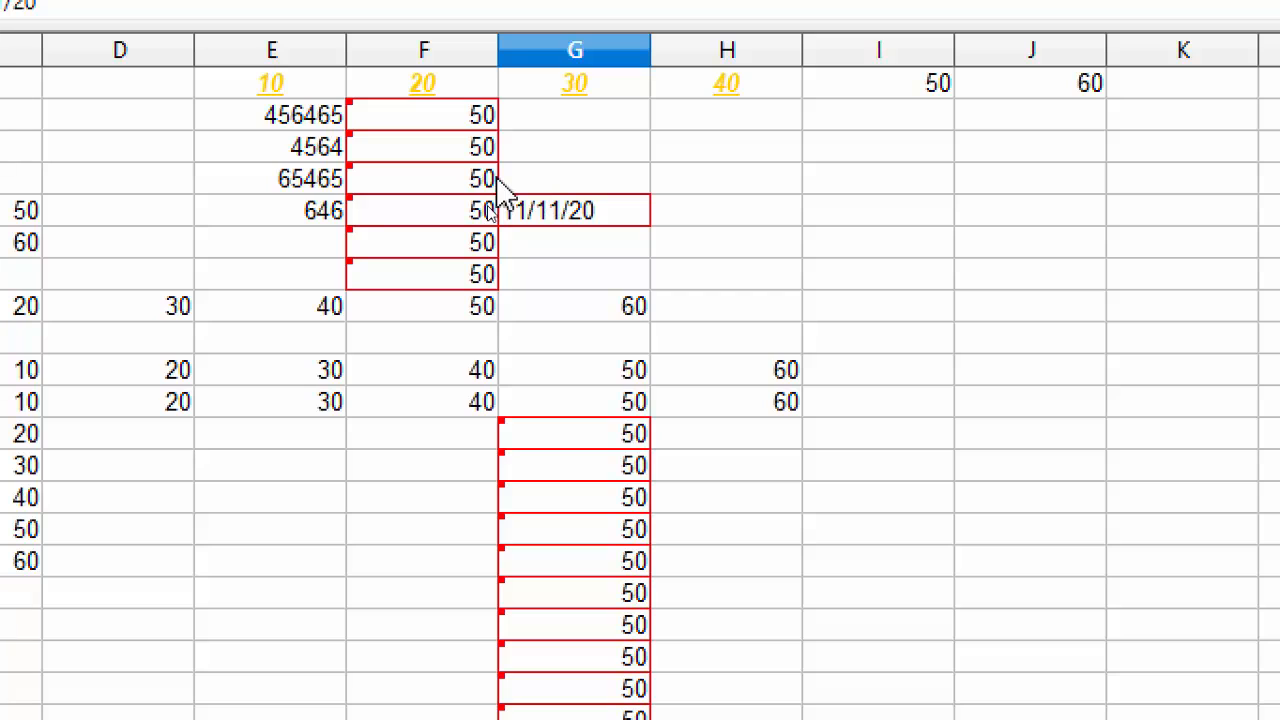
key(BackSpace)
text(2)
key(Return)
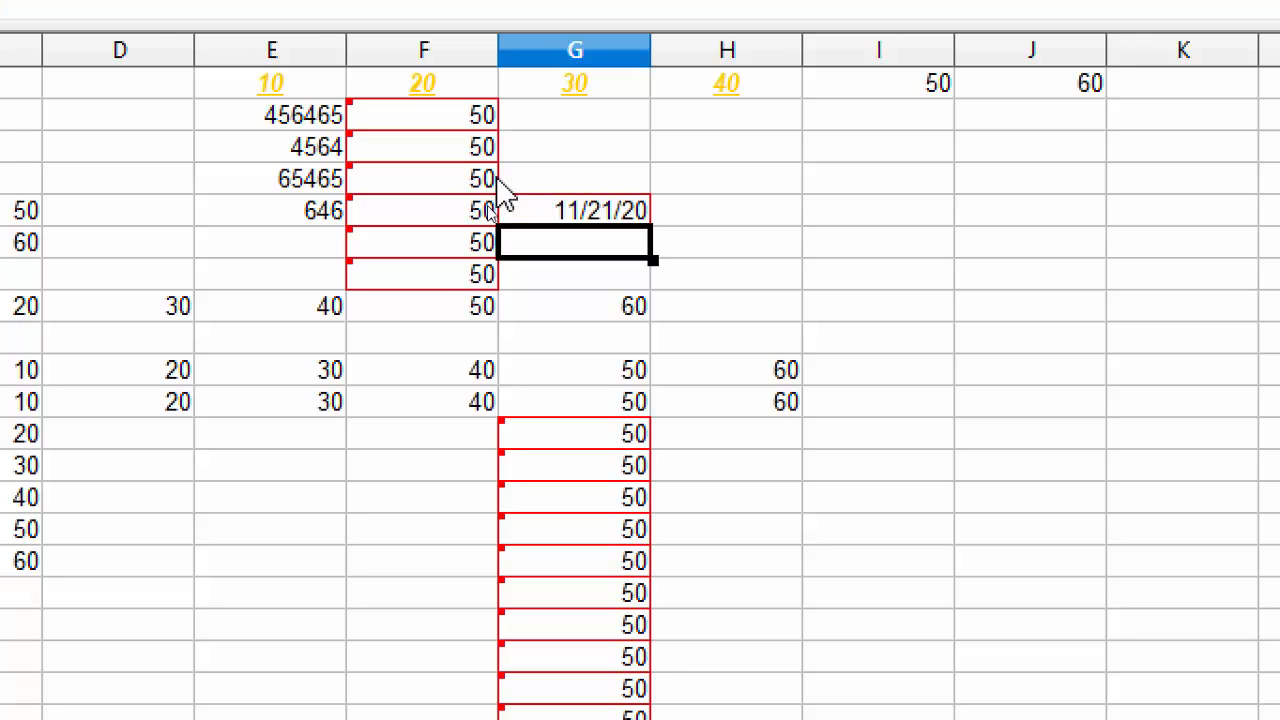
click(575, 218)
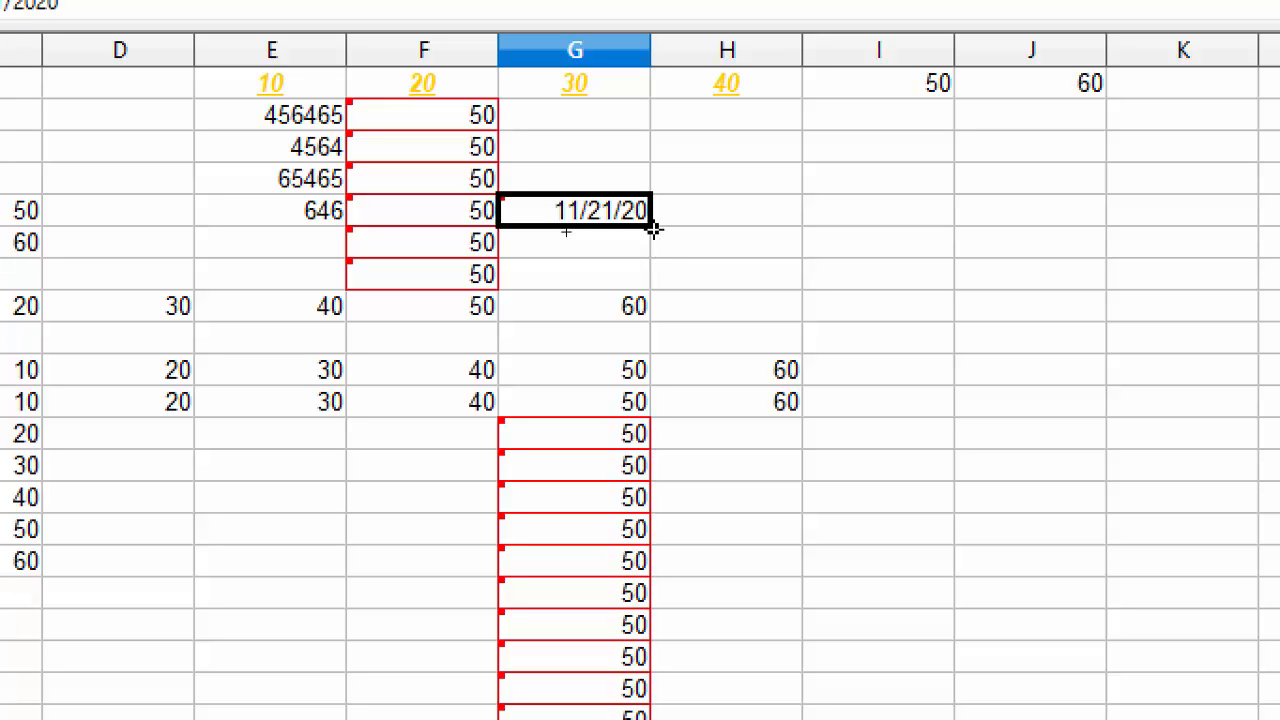
- Fill the range G5 to K5 to the right with a date series in monthly increments of 1, starting from 11/21/2020
drag(603, 229, 1088, 248)
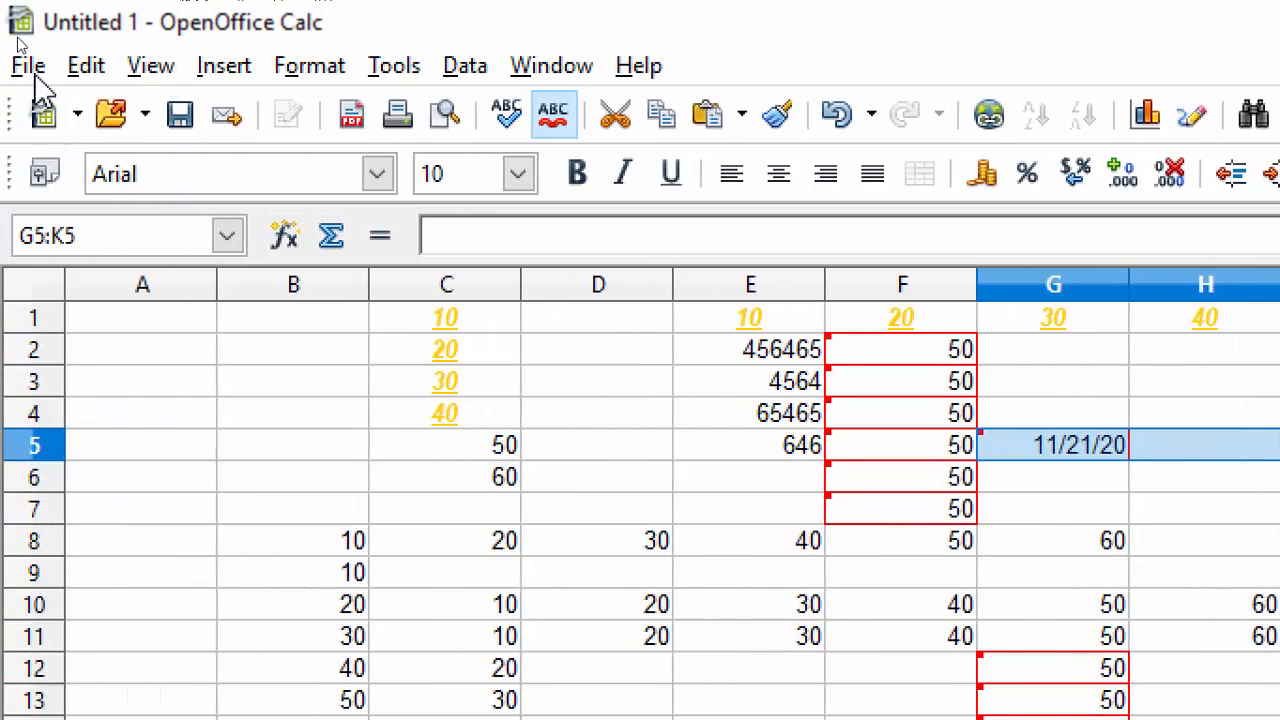
click(86, 66)
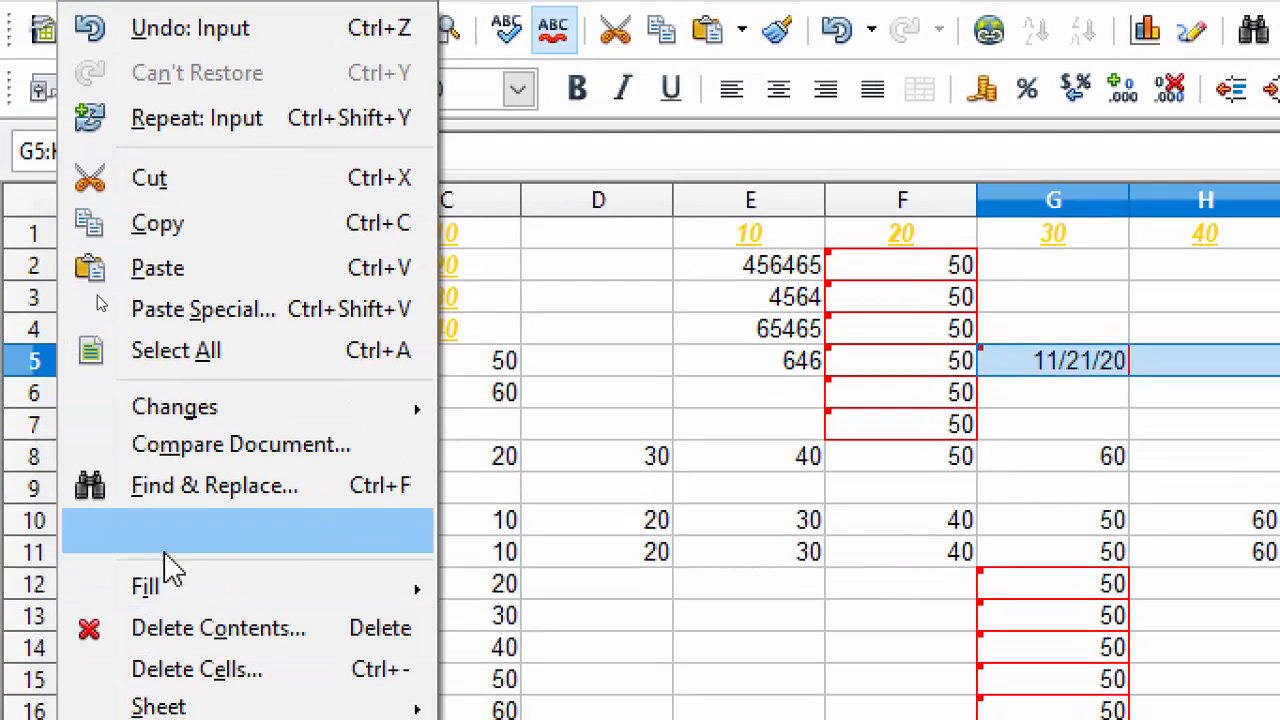
mouse_move(207, 604)
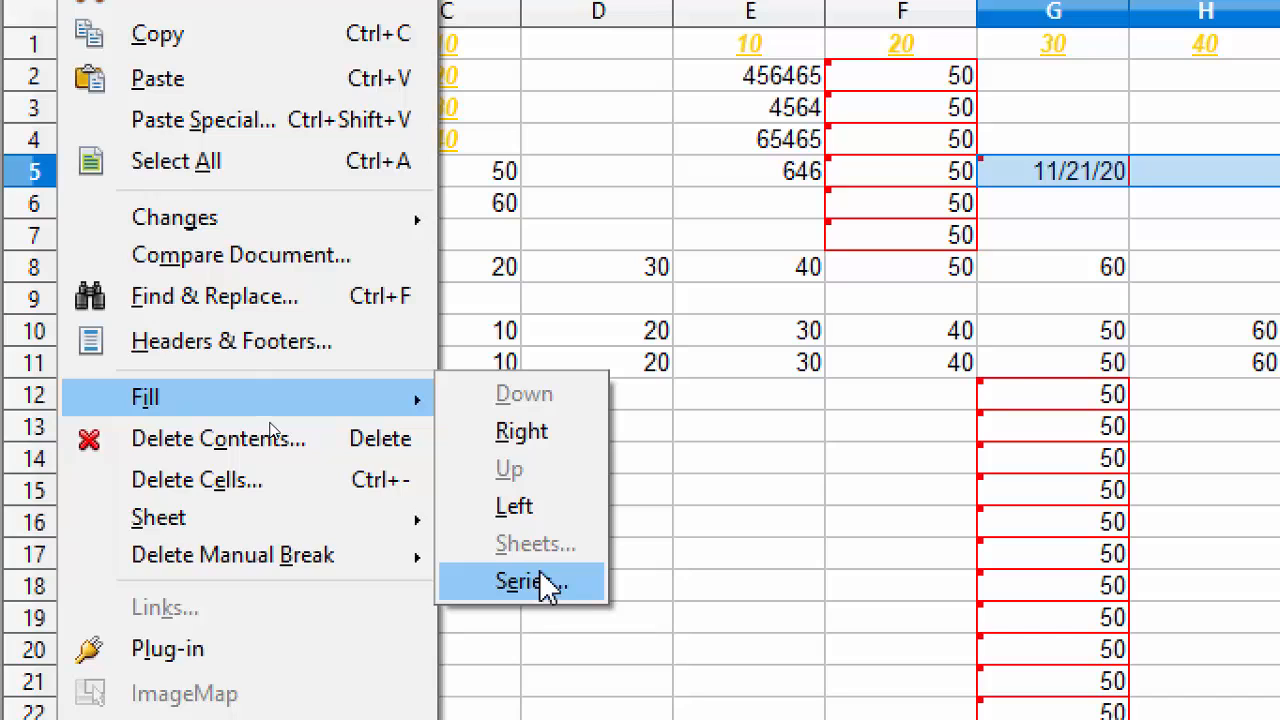
click(540, 576)
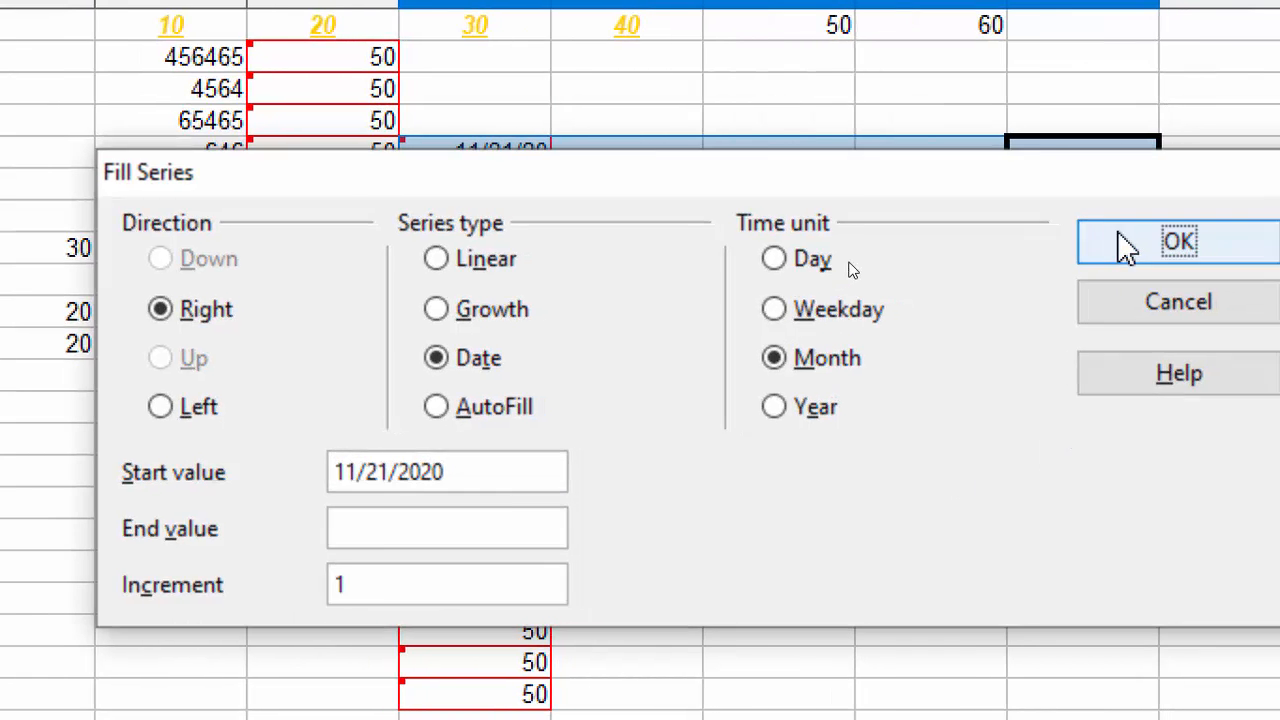
click(1150, 248)
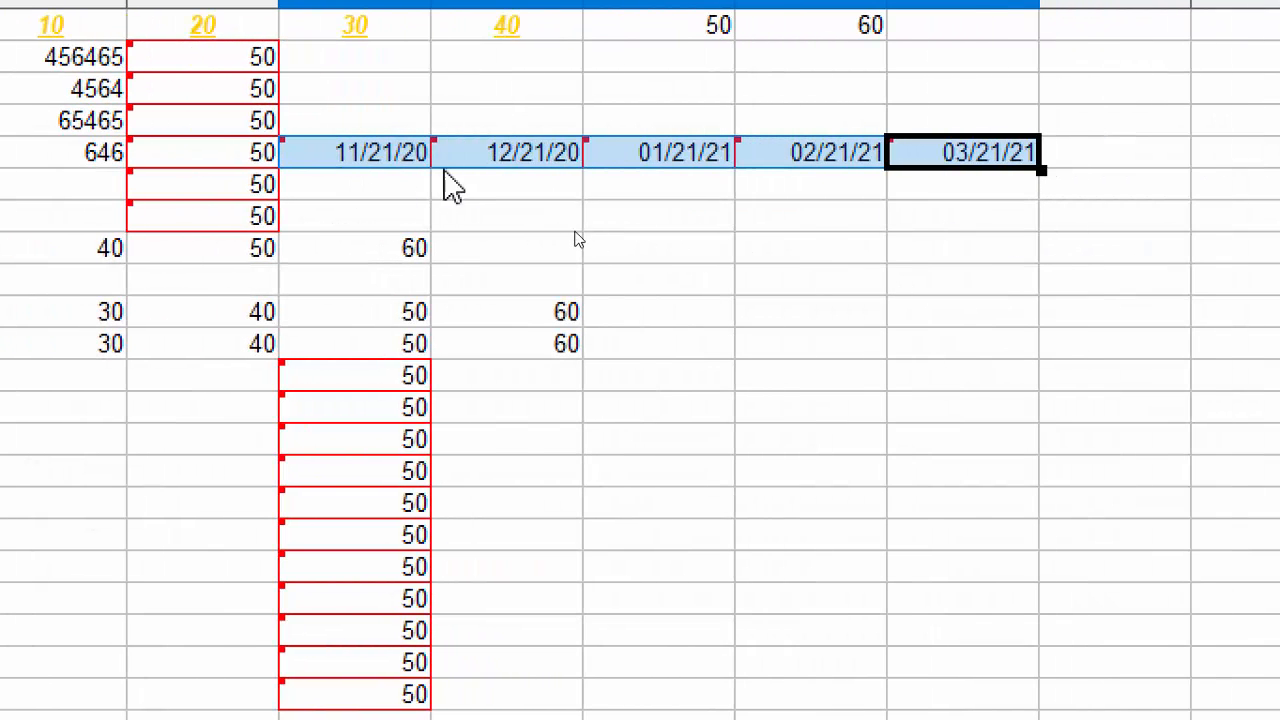
- Refill the range G5 to K5 with a date series using Year as the time unit and an increment of 1
mouse_move(550, 172)
mouse_move(430, 160)
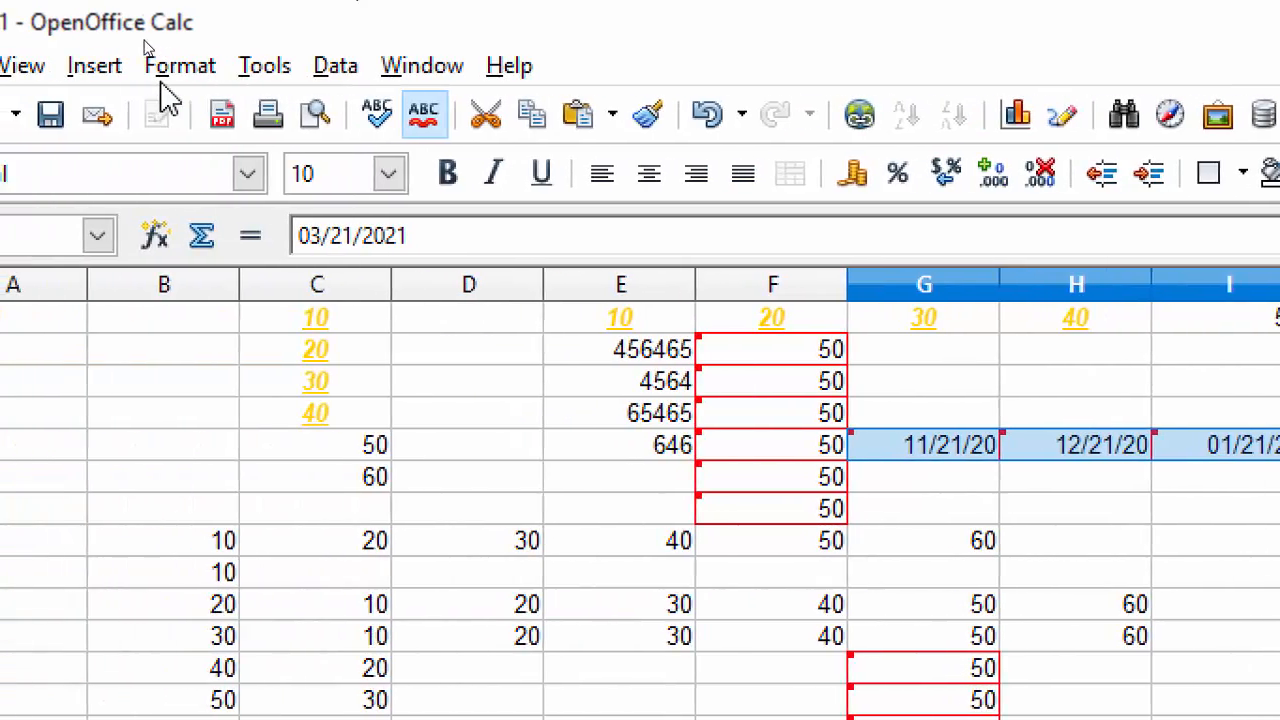
click(86, 66)
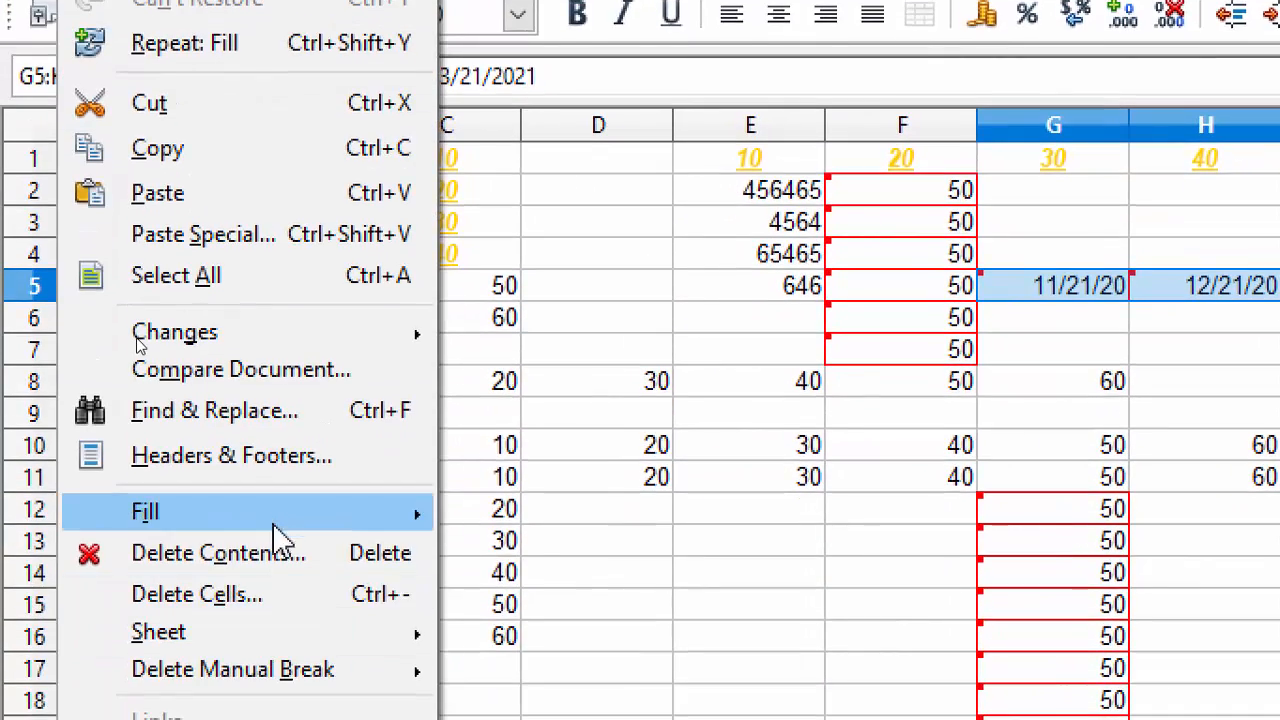
mouse_move(334, 509)
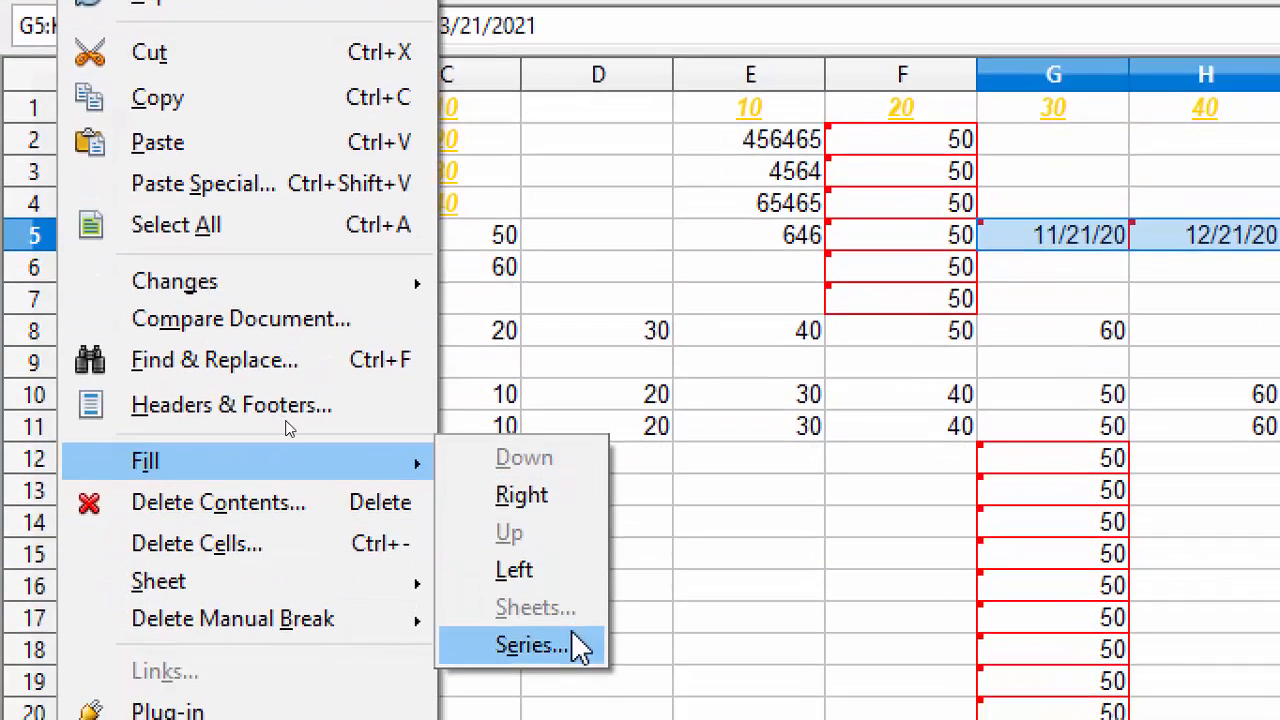
click(571, 696)
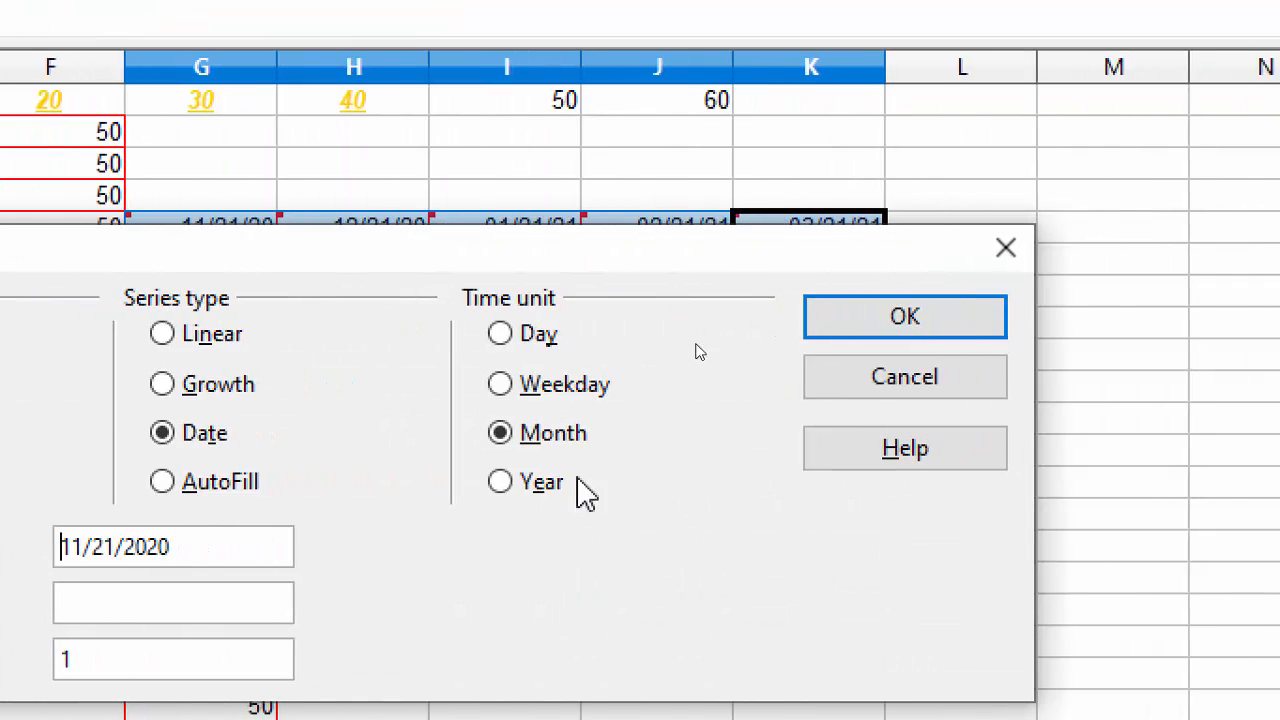
click(510, 488)
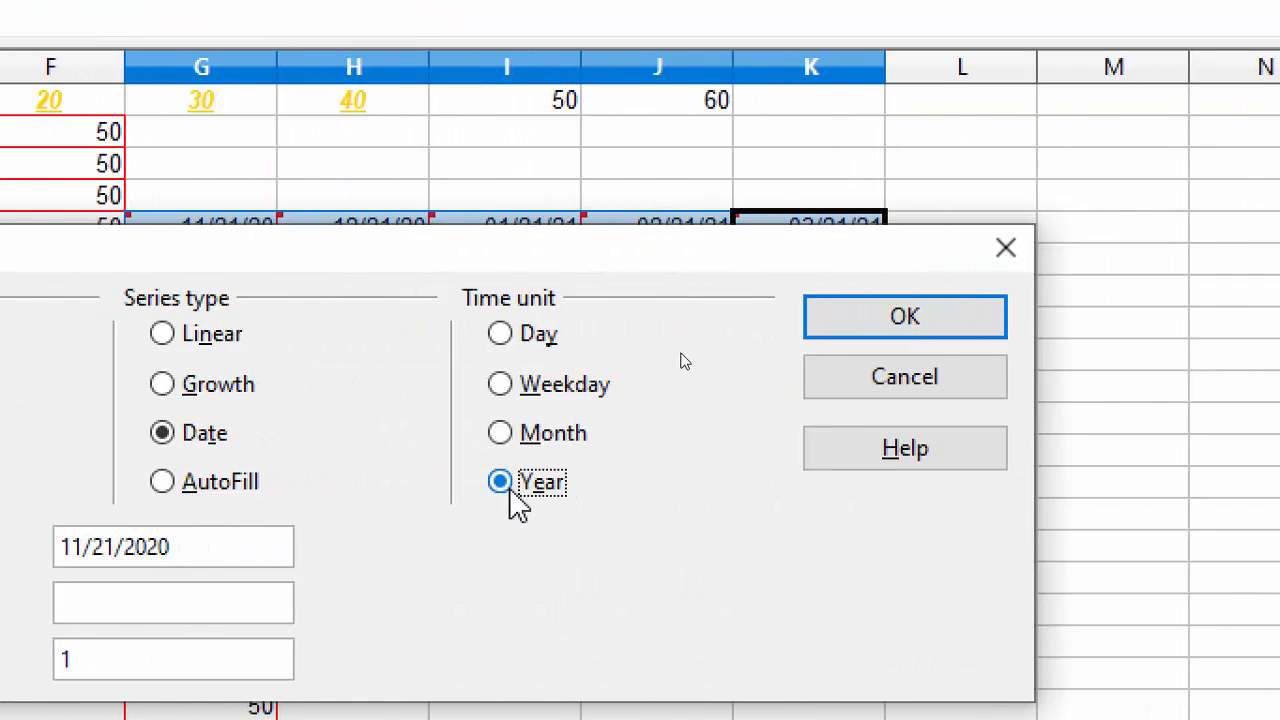
click(933, 320)
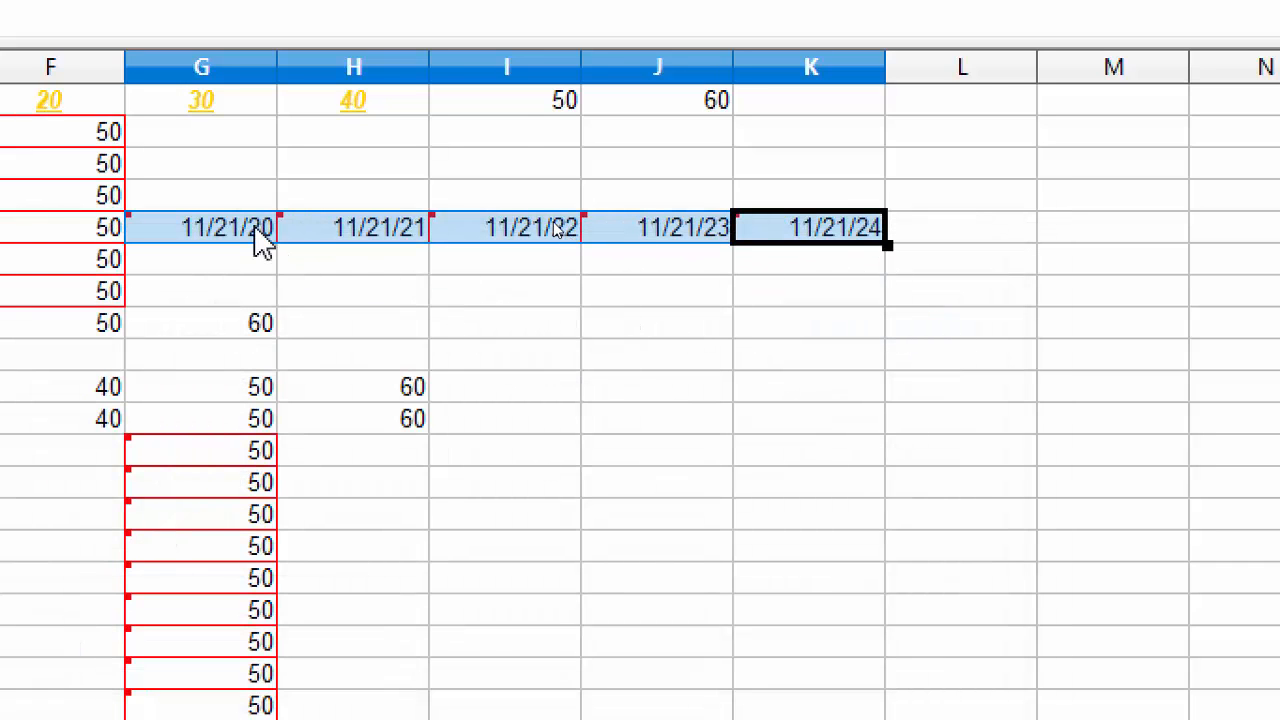
mouse_move(558, 240)
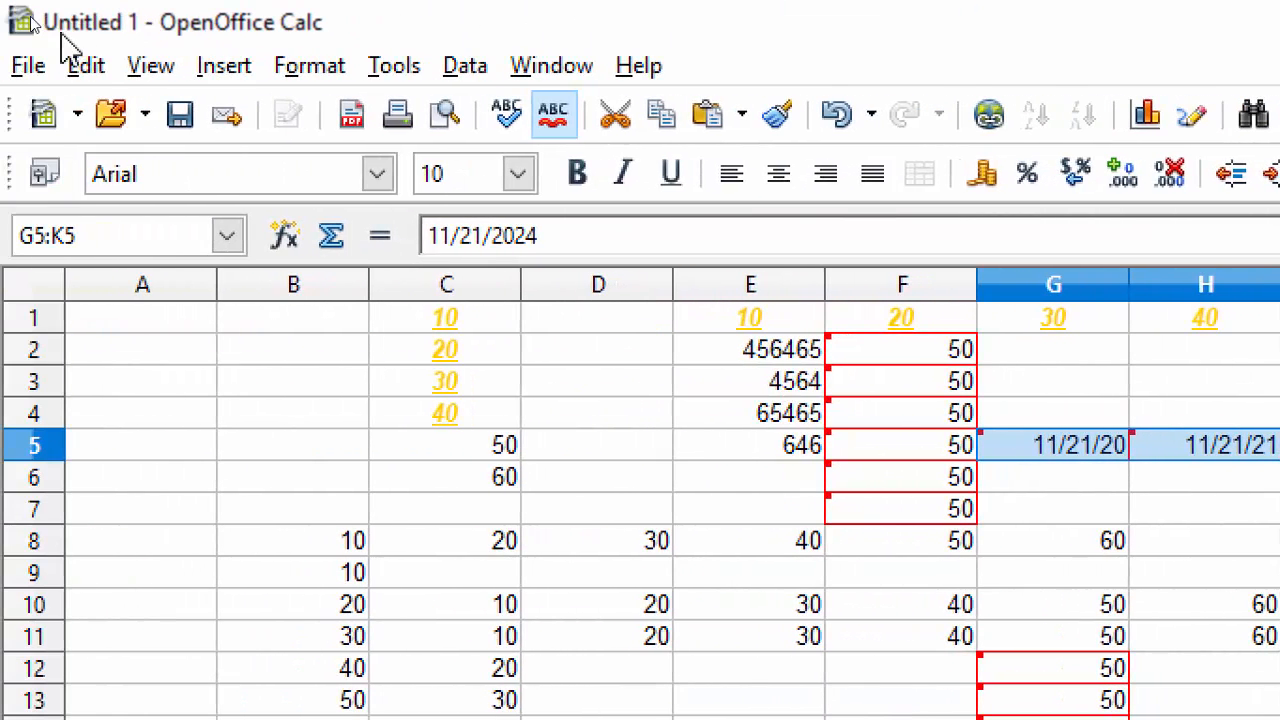
click(84, 72)
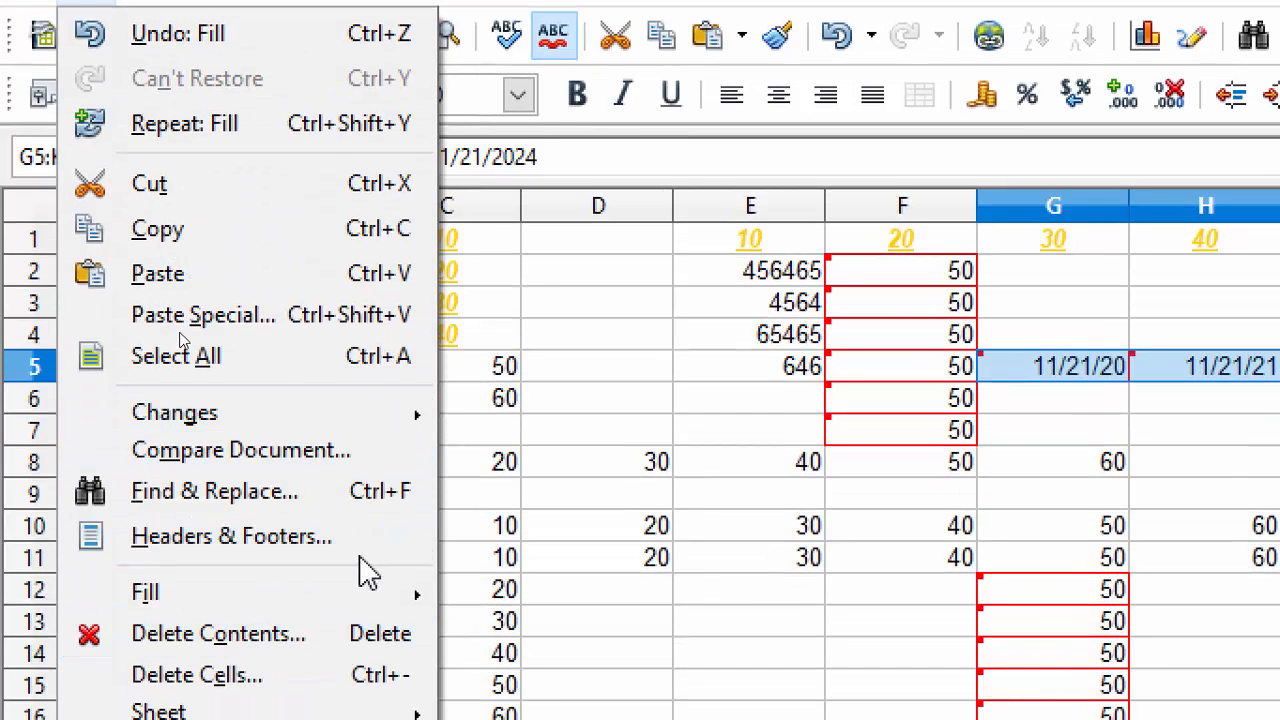
mouse_move(359, 598)
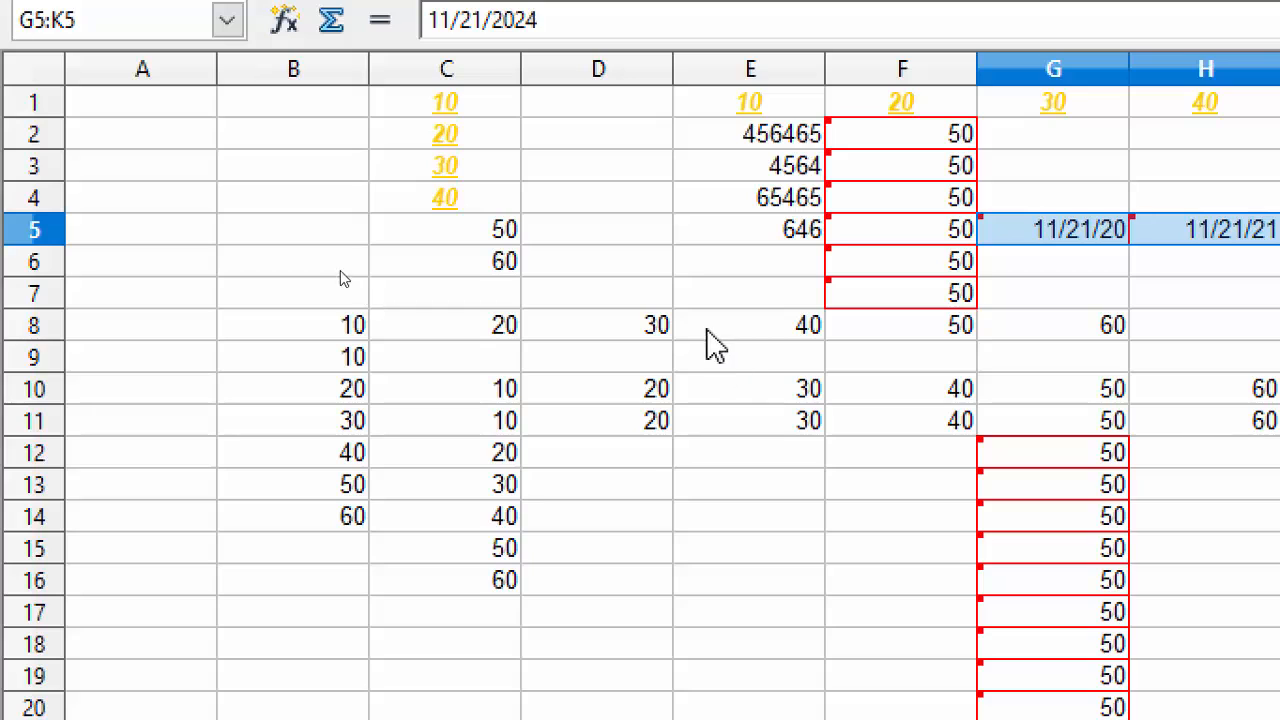
- Delete the text, numbers, dates, formulas and comments from the range E8 to G13, leaving formats and objects out
drag(708, 332, 1054, 497)
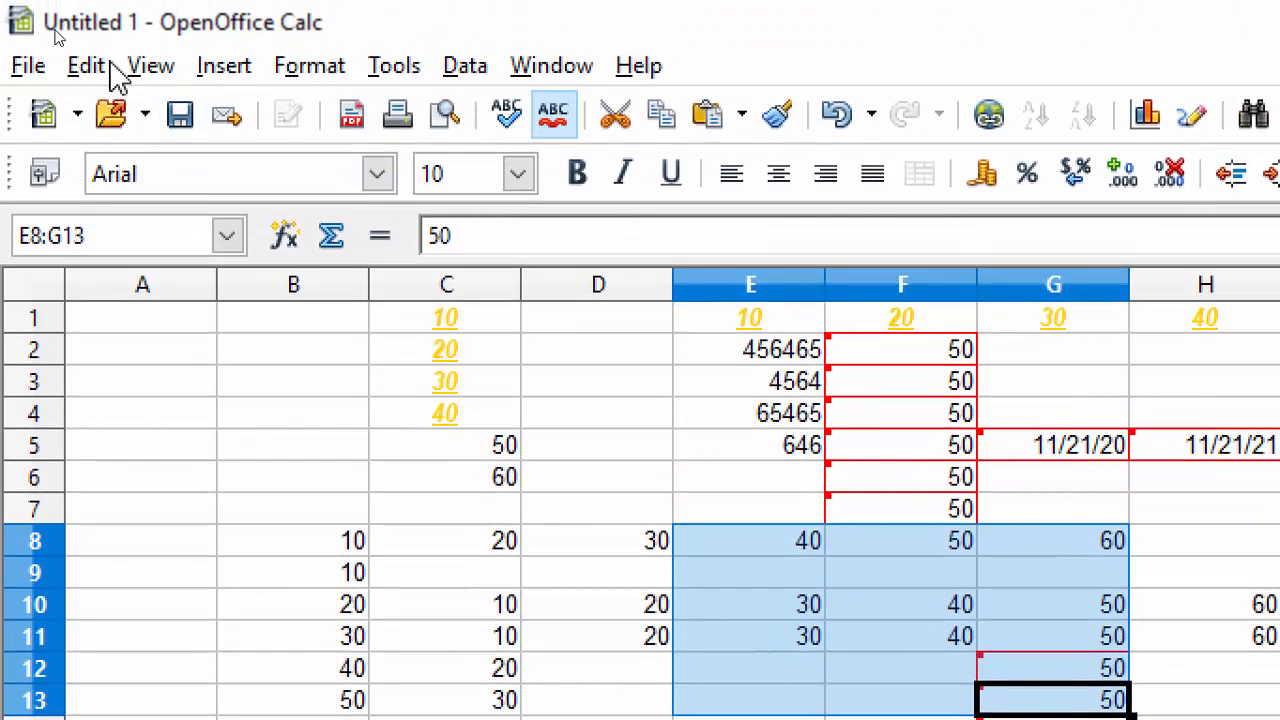
click(89, 63)
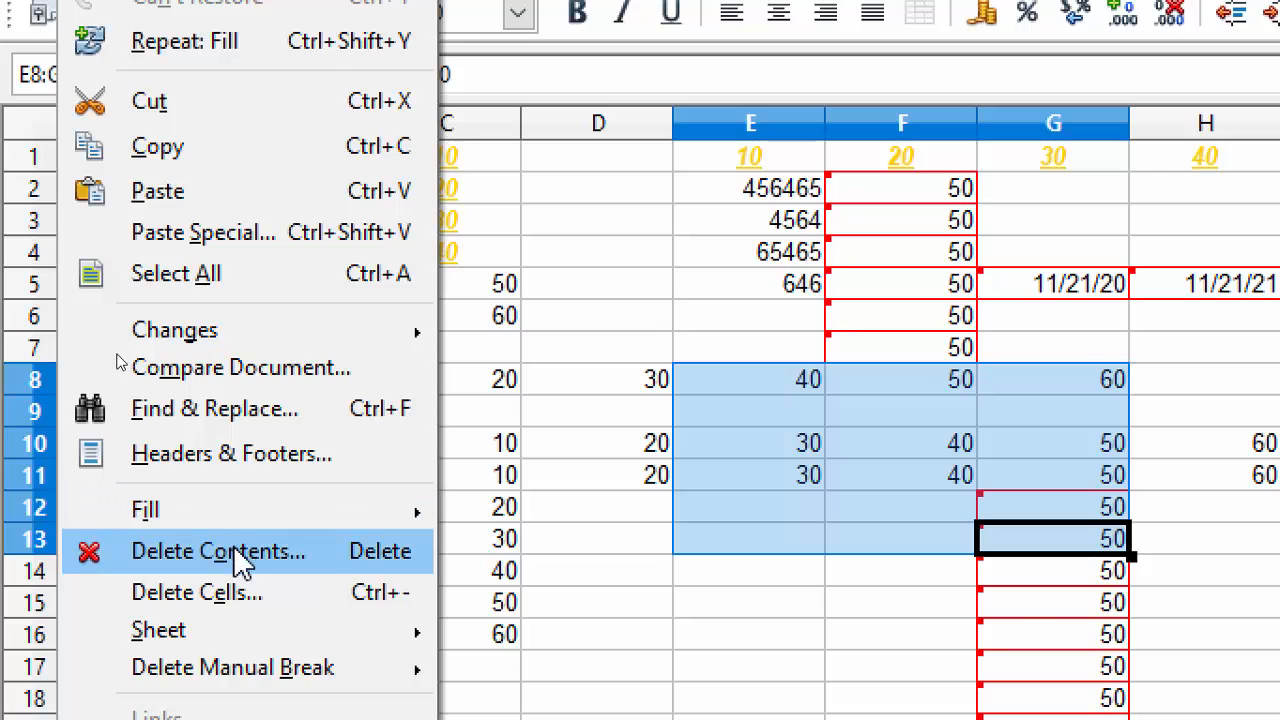
click(243, 553)
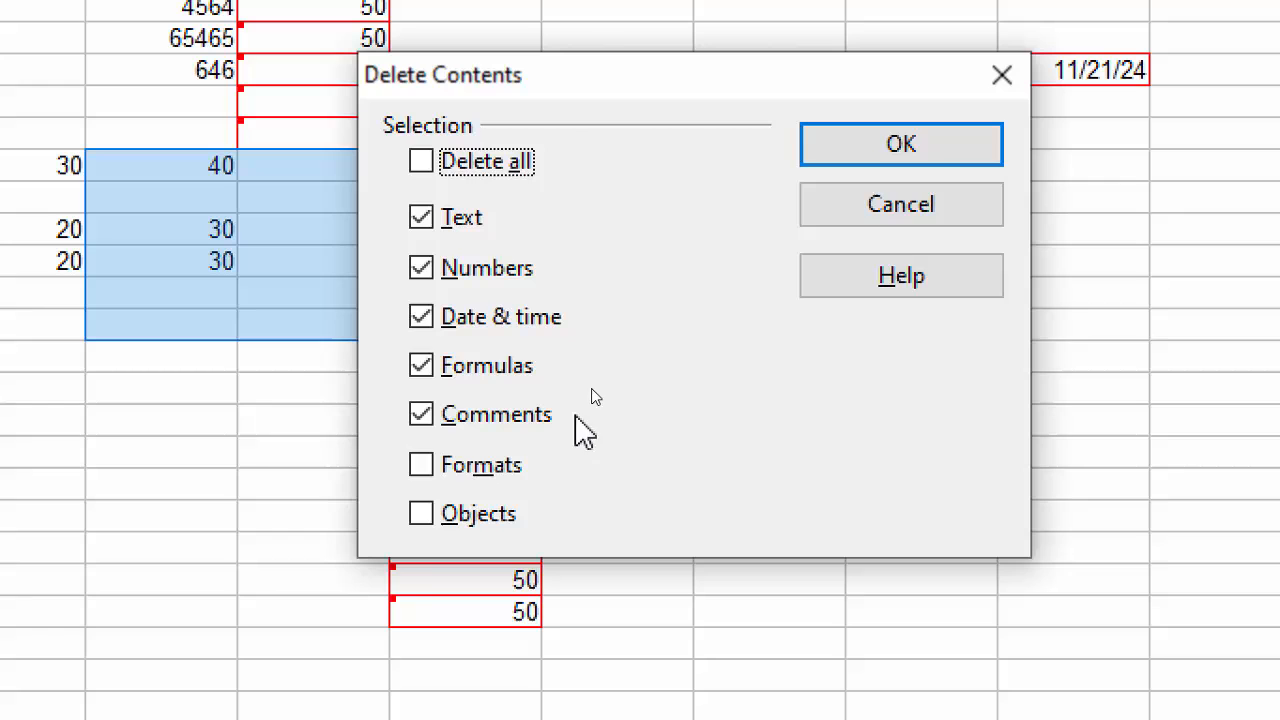
click(955, 160)
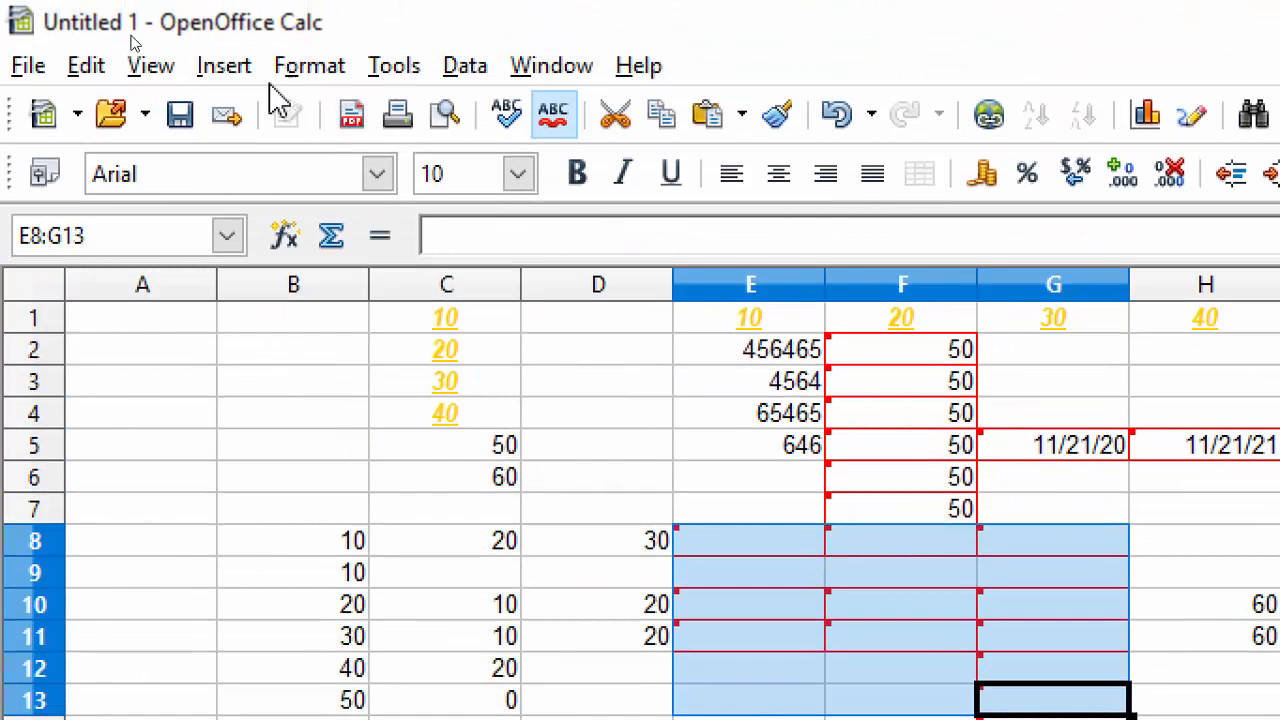
- Choose Sheet1 as the selected sheet in the Select Sheets dialog and confirm it
click(86, 66)
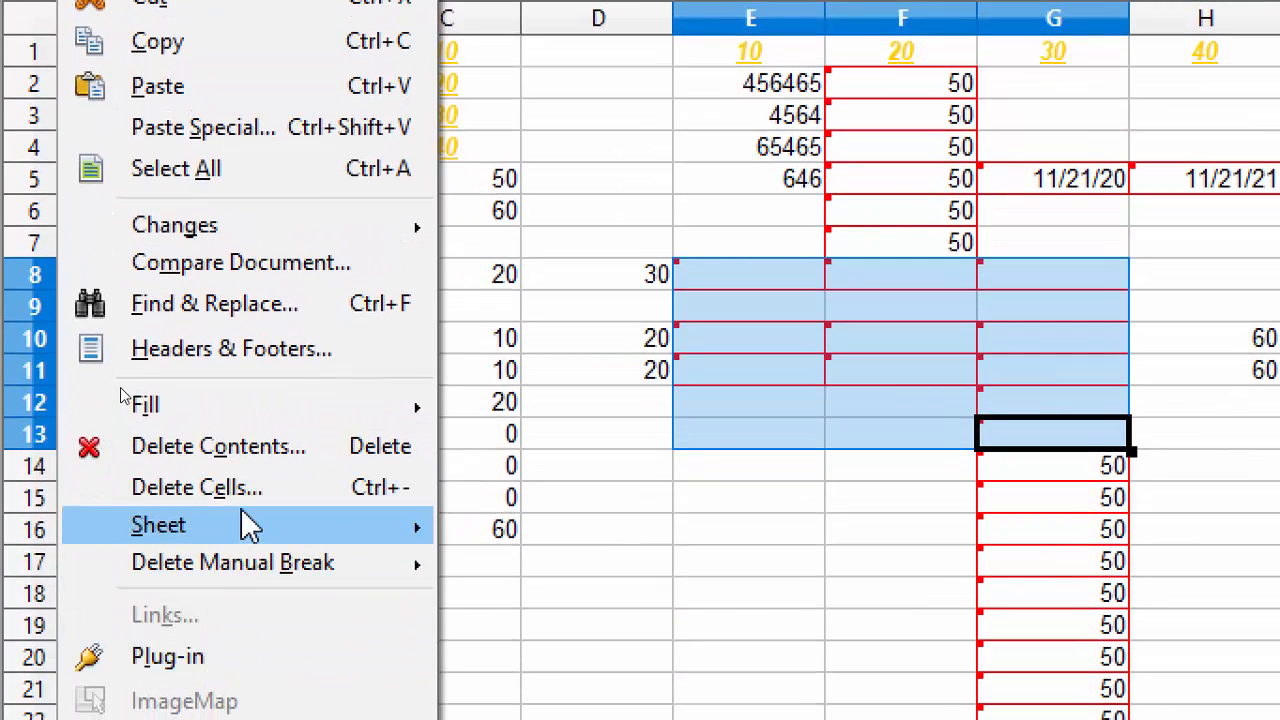
mouse_move(248, 530)
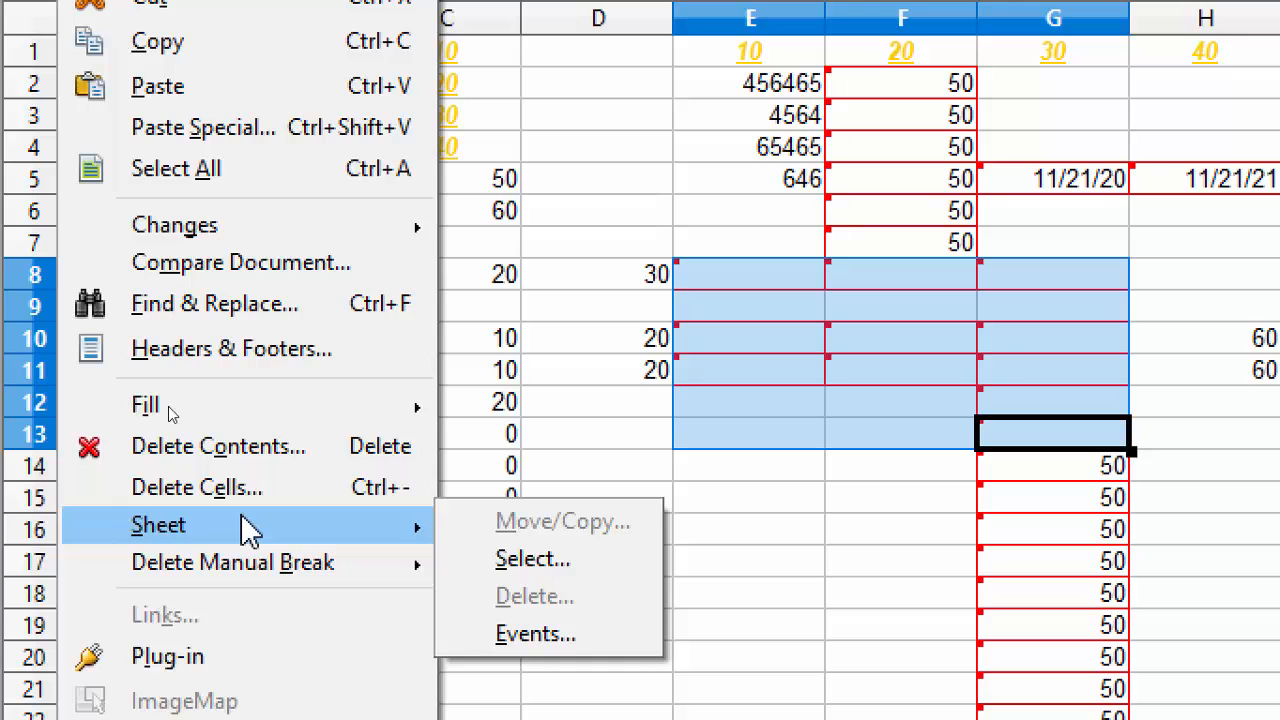
click(550, 567)
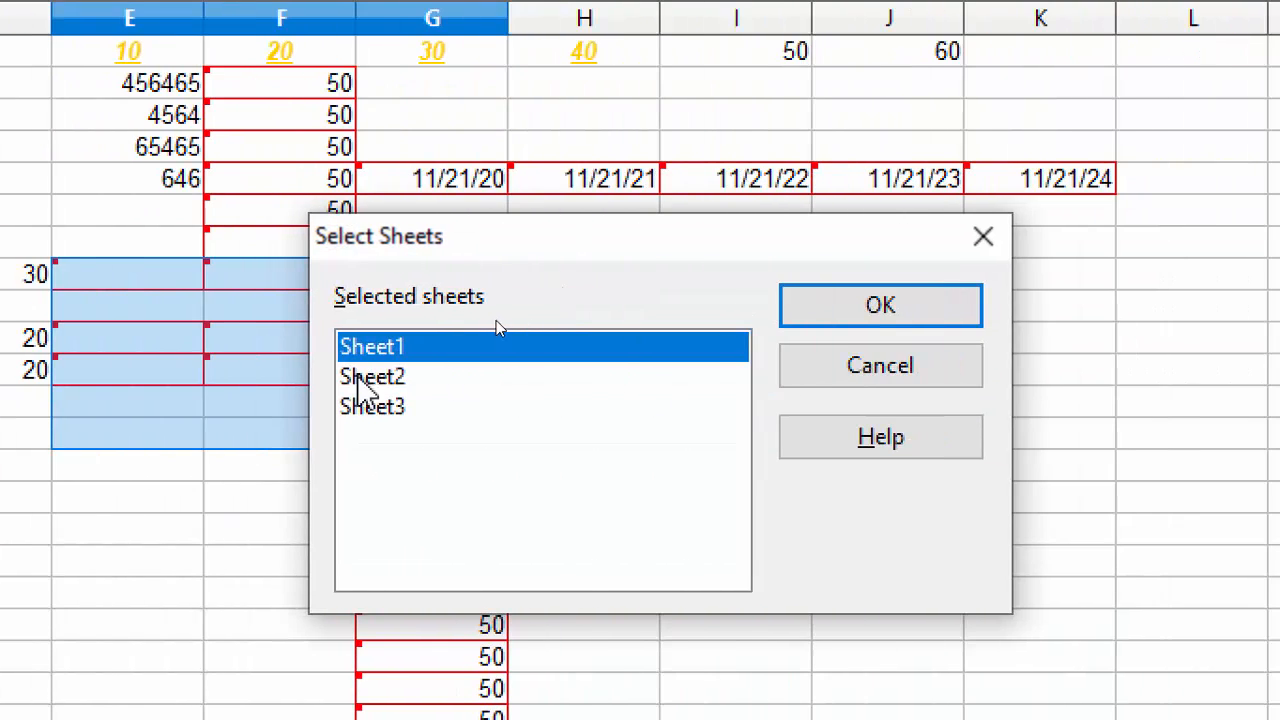
click(377, 378)
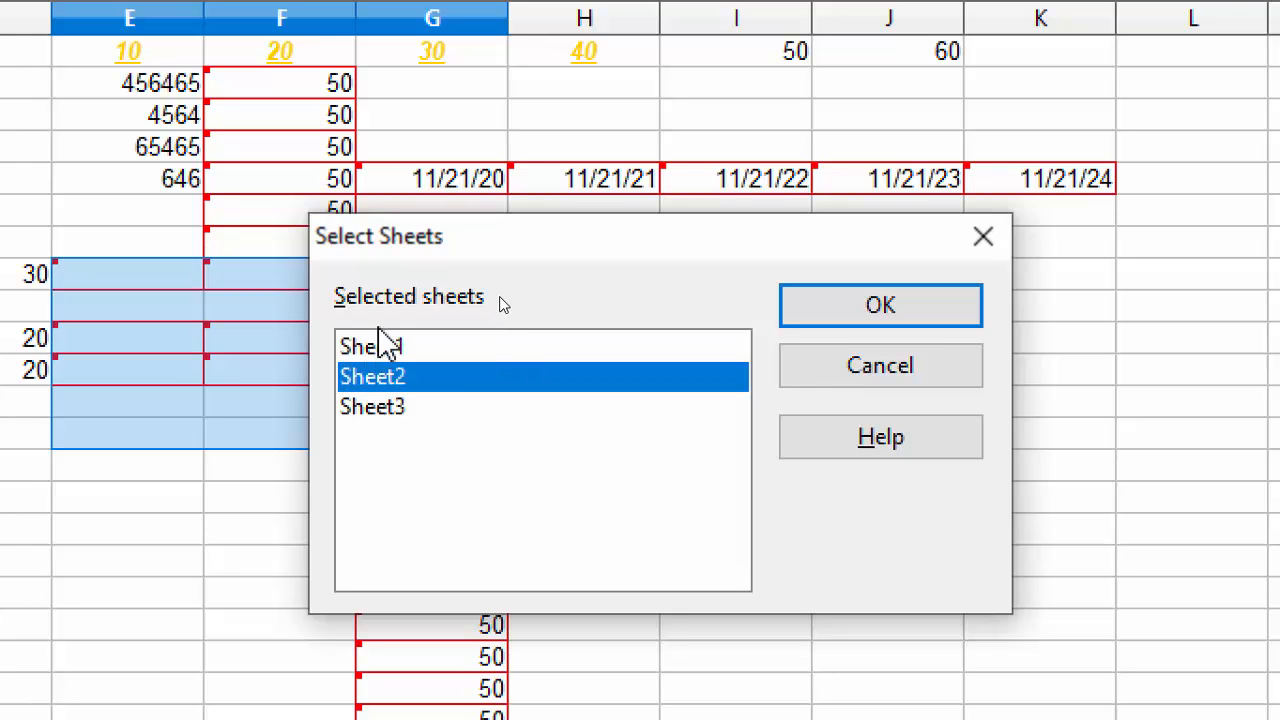
click(392, 352)
click(880, 305)
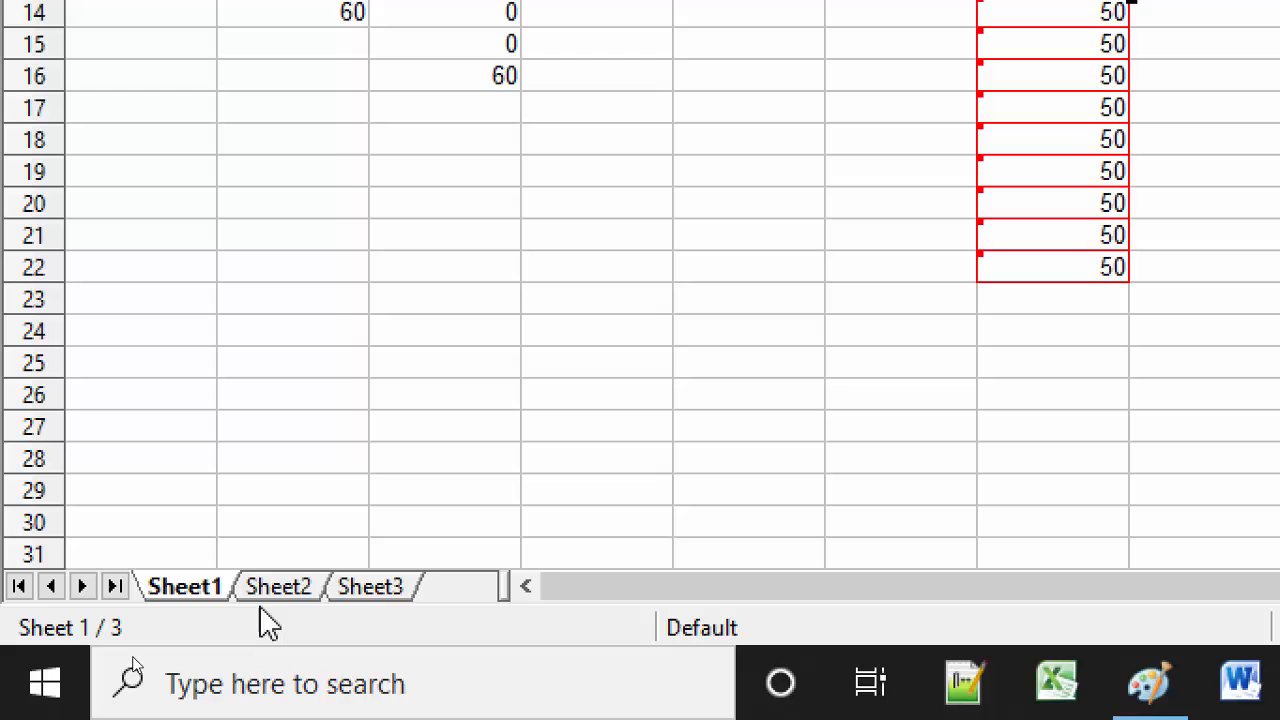
- Switch to Sheet2 and confirm it as the selected sheet in the Select Sheets dialog
click(276, 592)
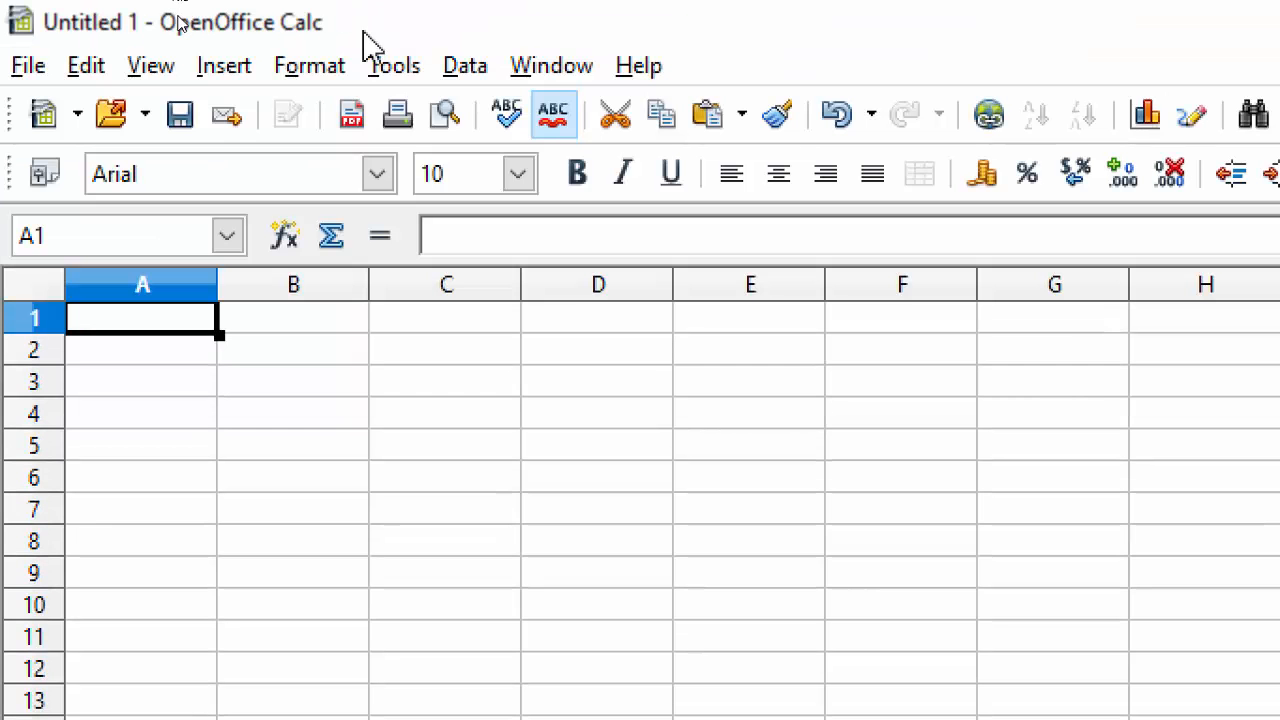
click(92, 68)
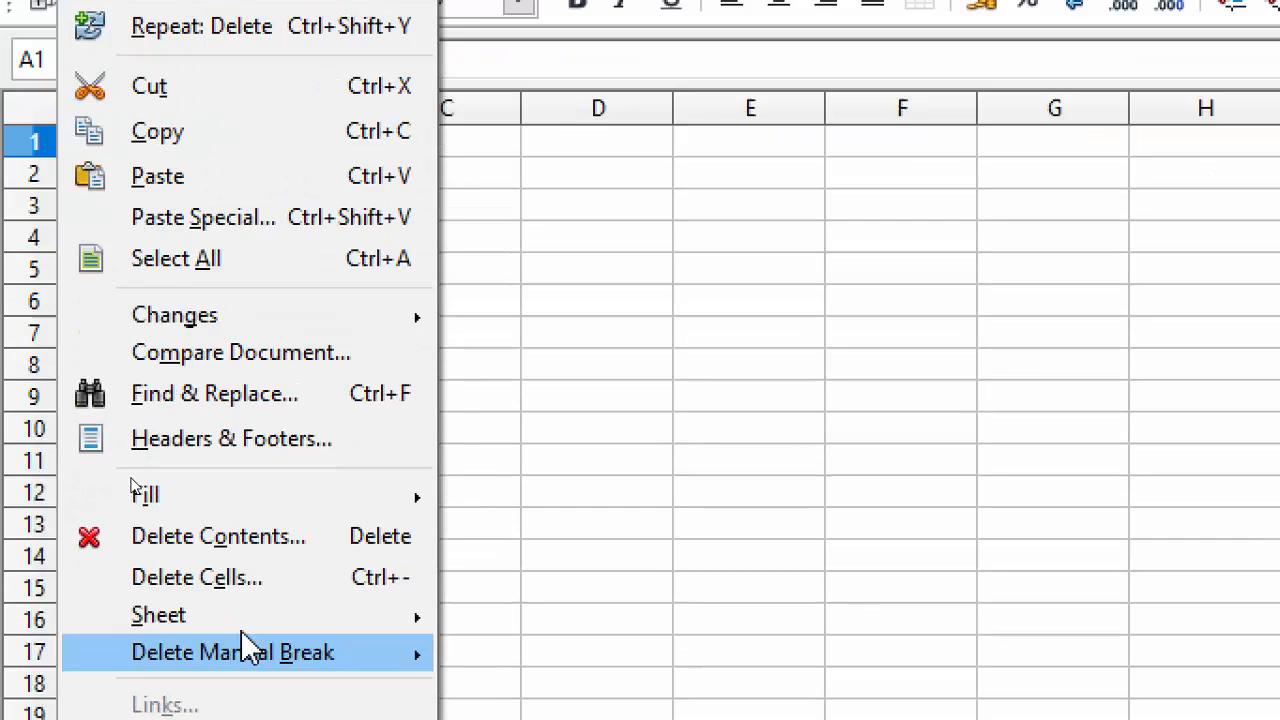
mouse_move(300, 719)
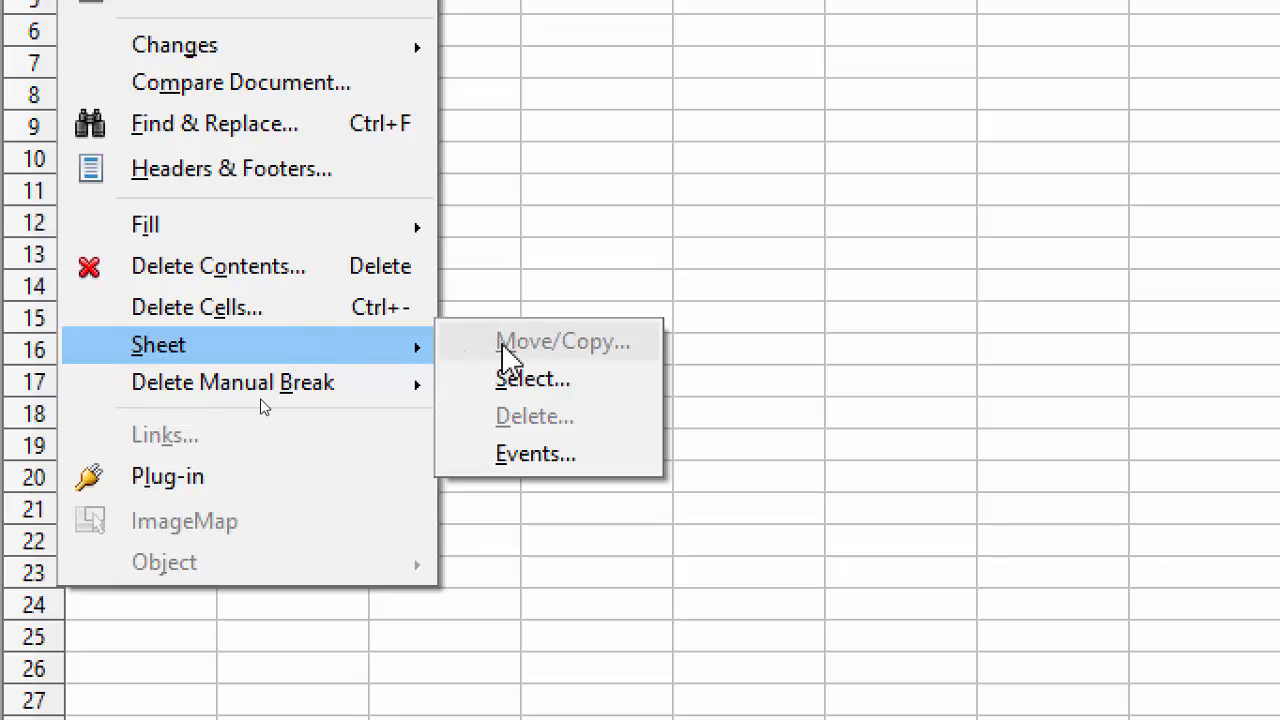
click(537, 380)
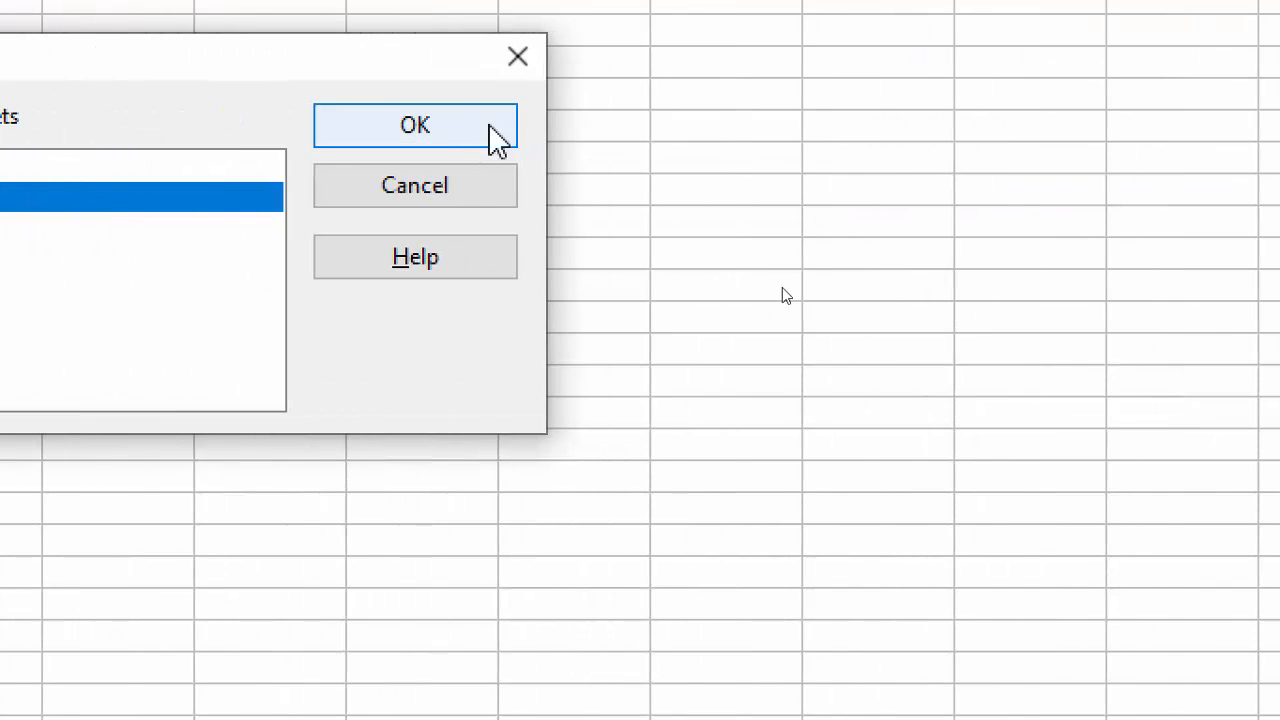
click(445, 125)
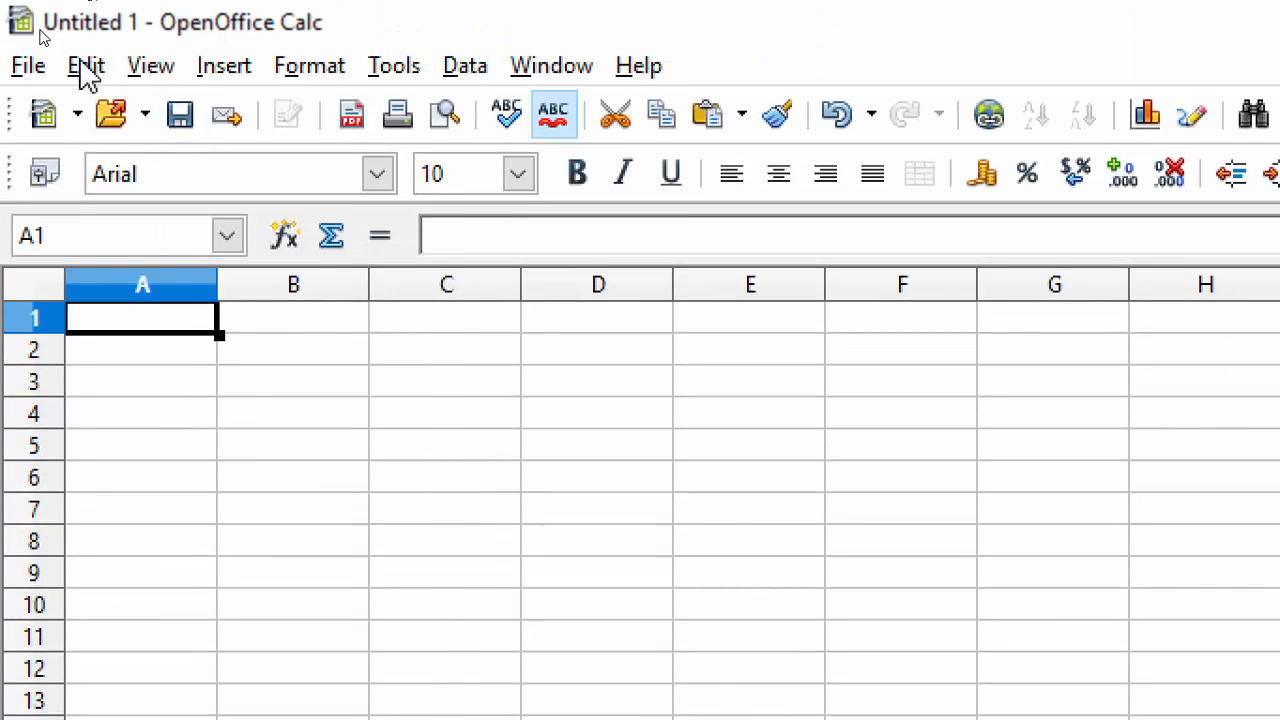
- Choose Sheet1 in place of Sheet2 in the Select Sheets dialog and confirm it
click(86, 68)
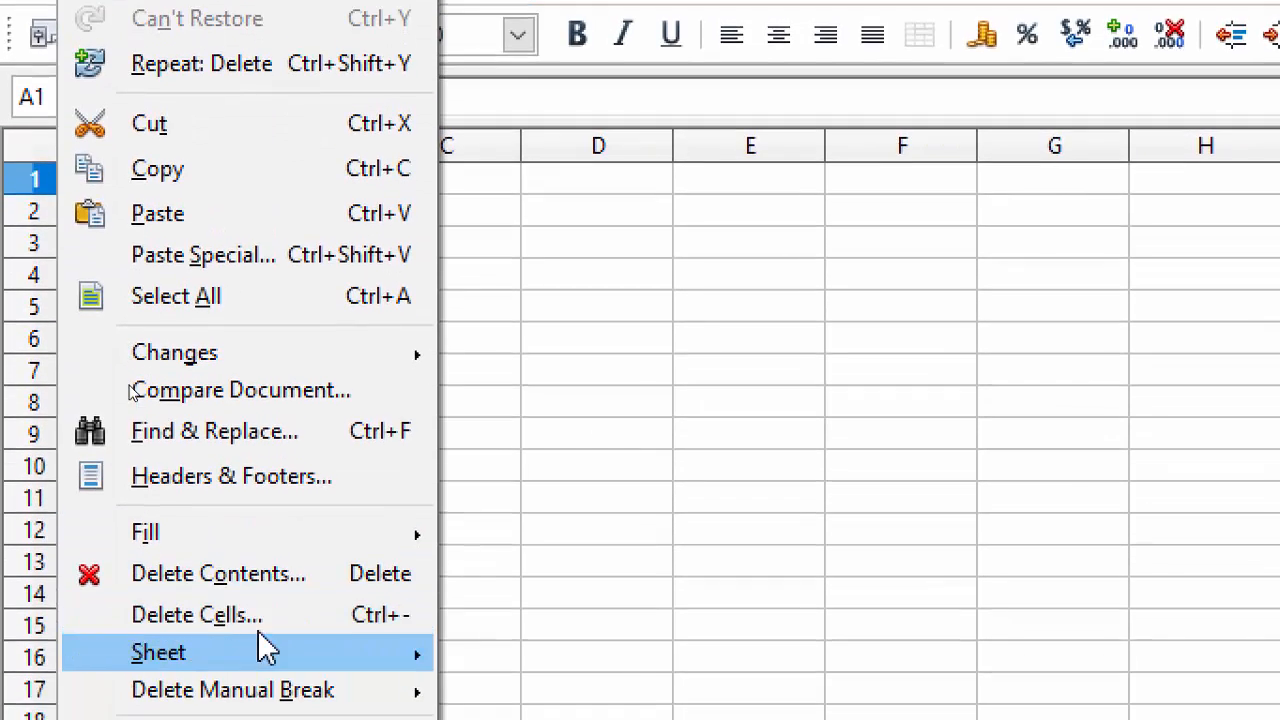
mouse_move(258, 652)
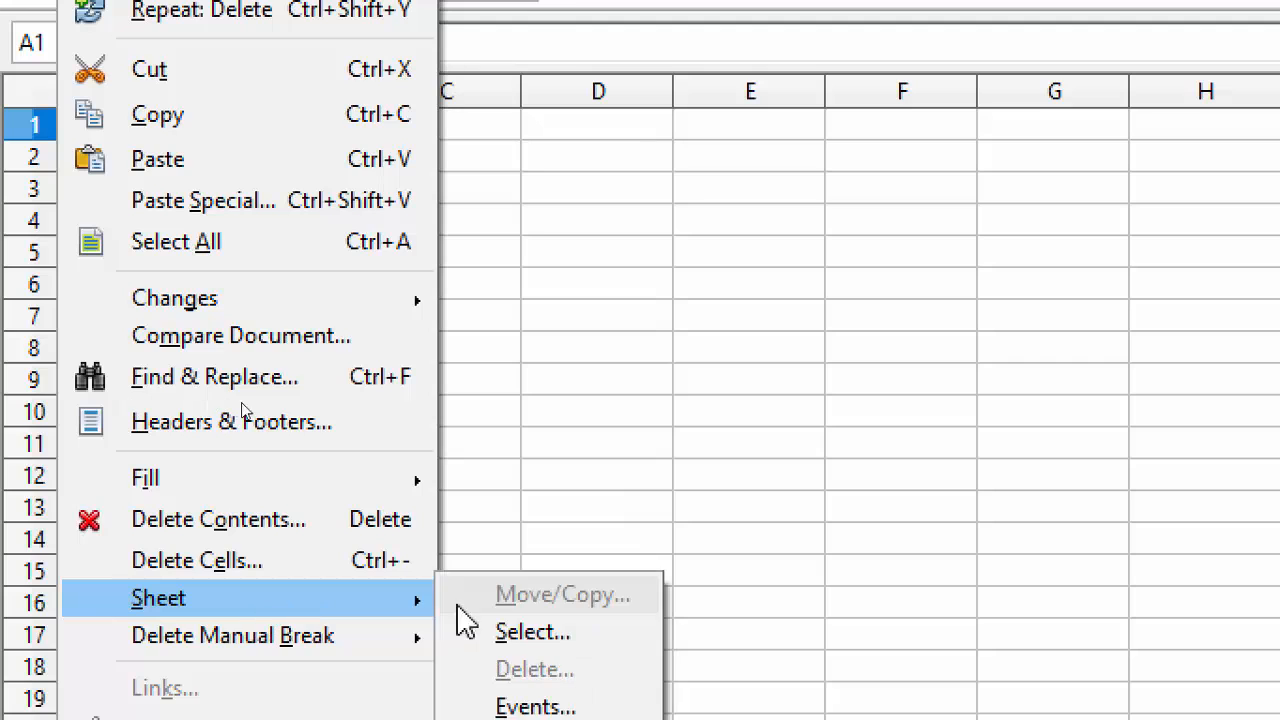
click(532, 634)
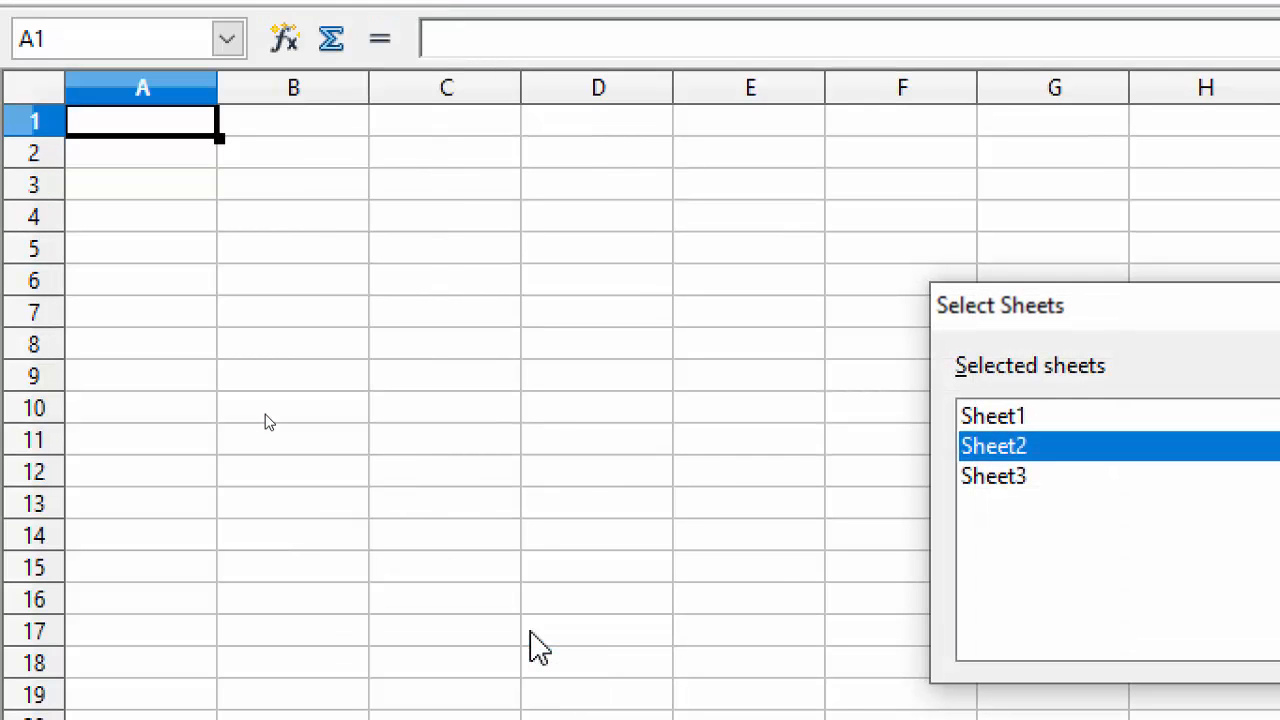
click(1045, 420)
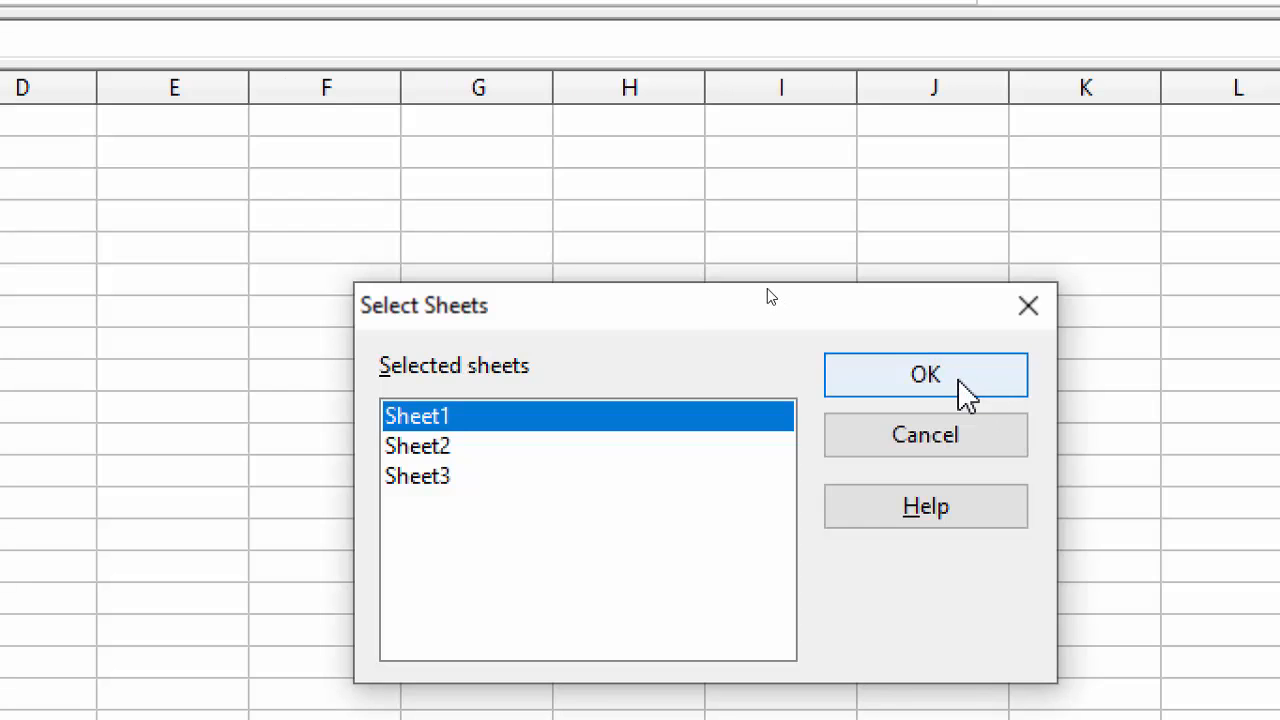
click(925, 376)
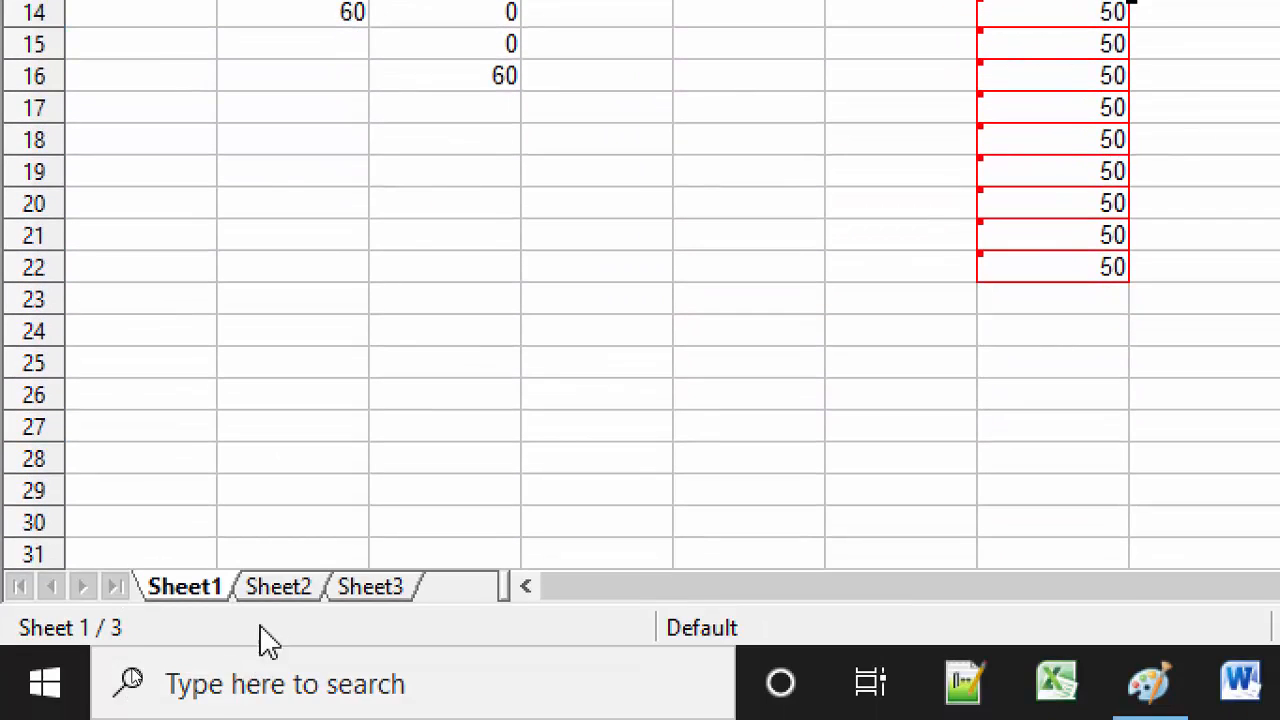
- Go to Sheet2, and from there choose Sheet3 as the selected sheet in the Select Sheets dialog and confirm it
click(283, 589)
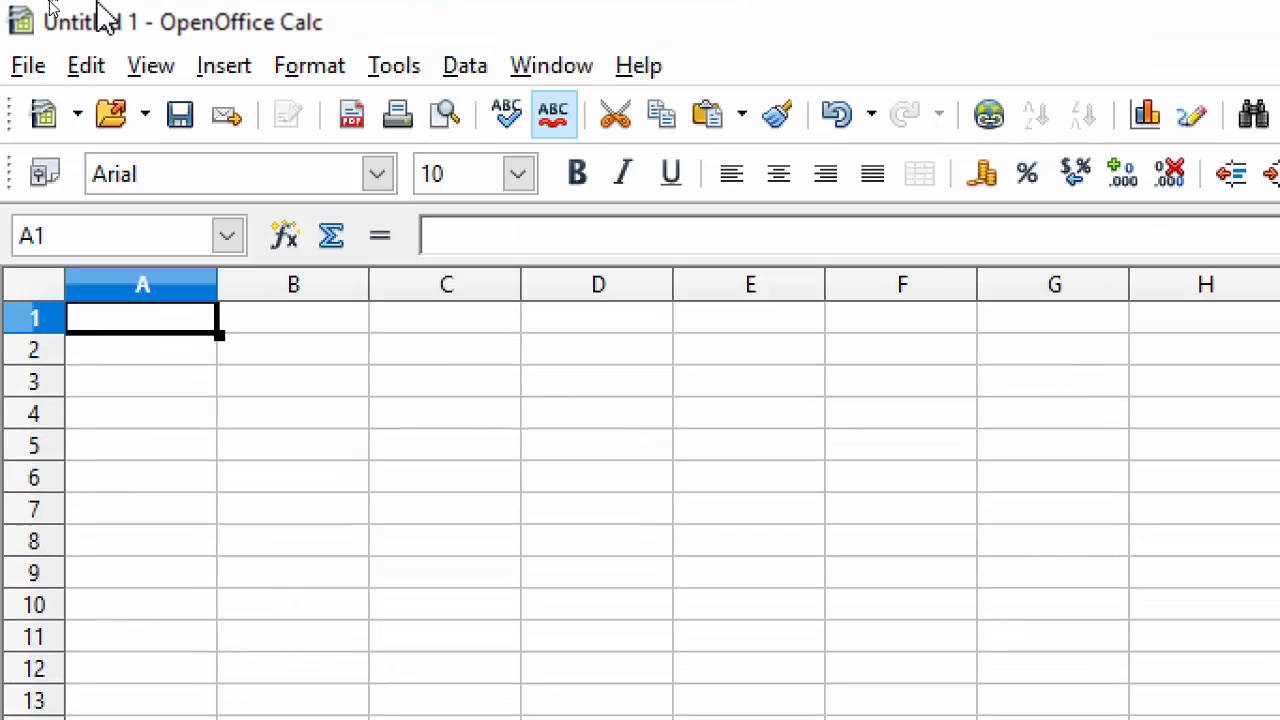
click(86, 65)
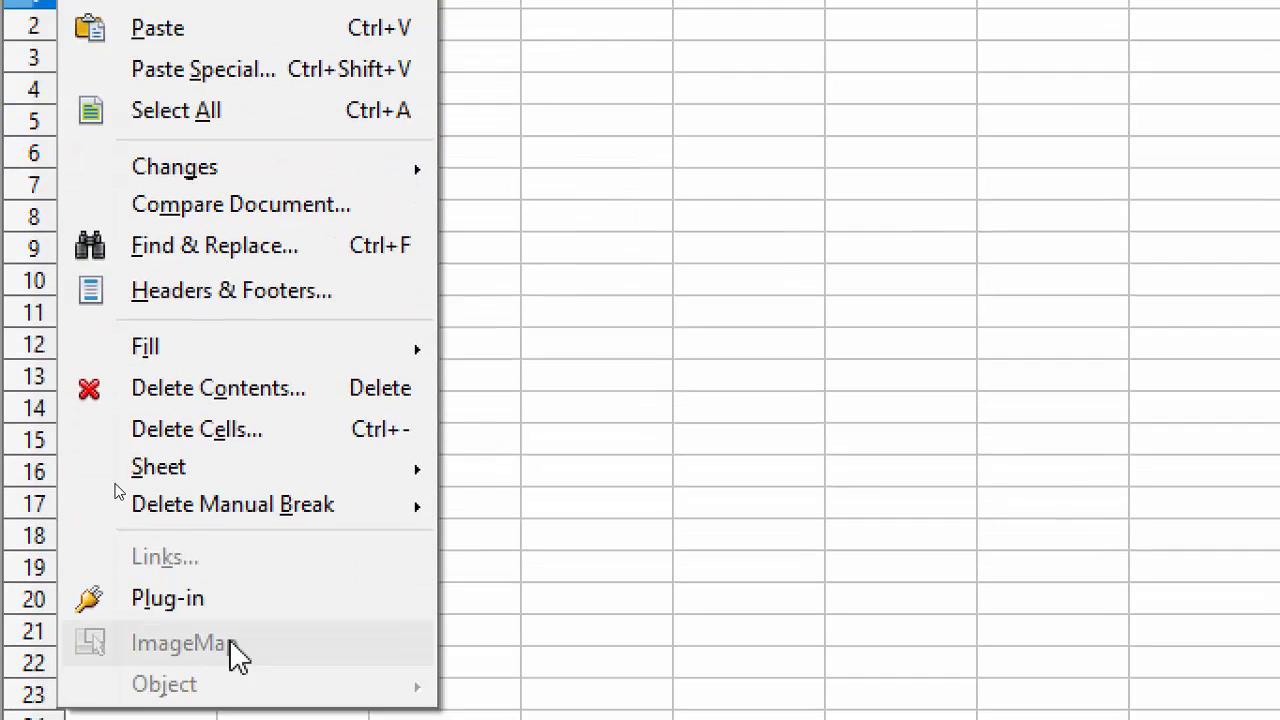
mouse_move(400, 467)
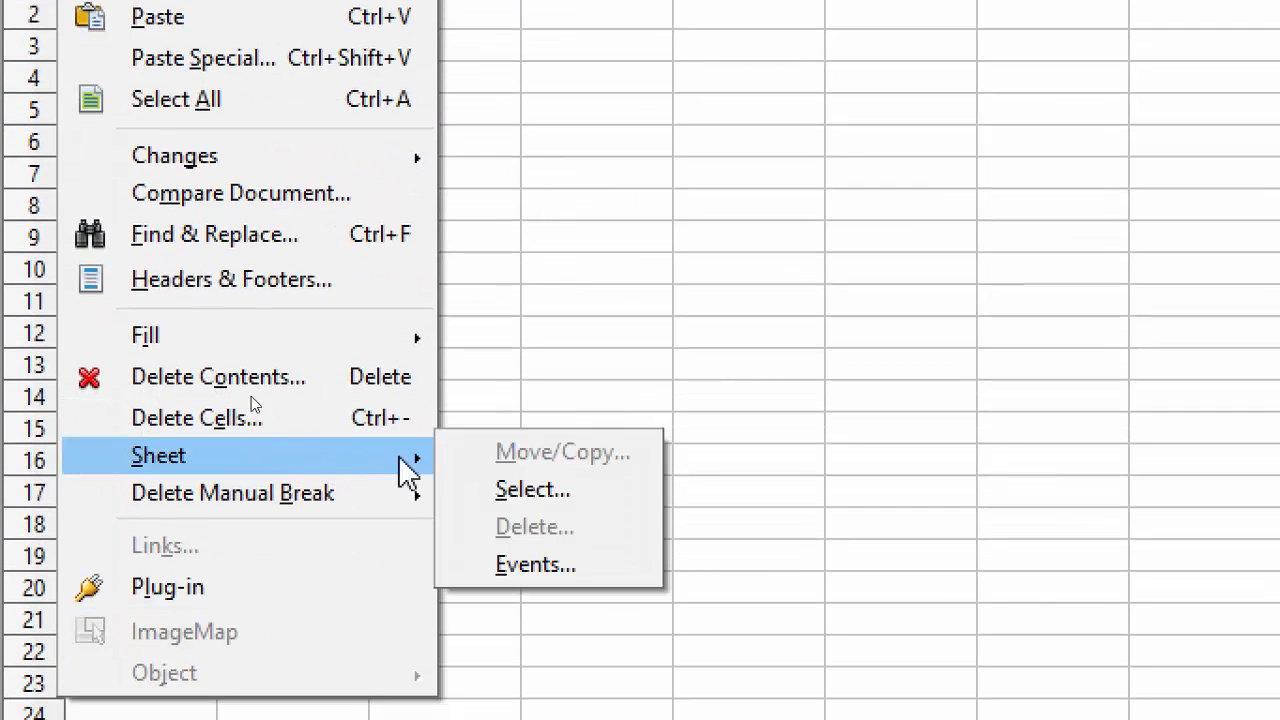
click(603, 490)
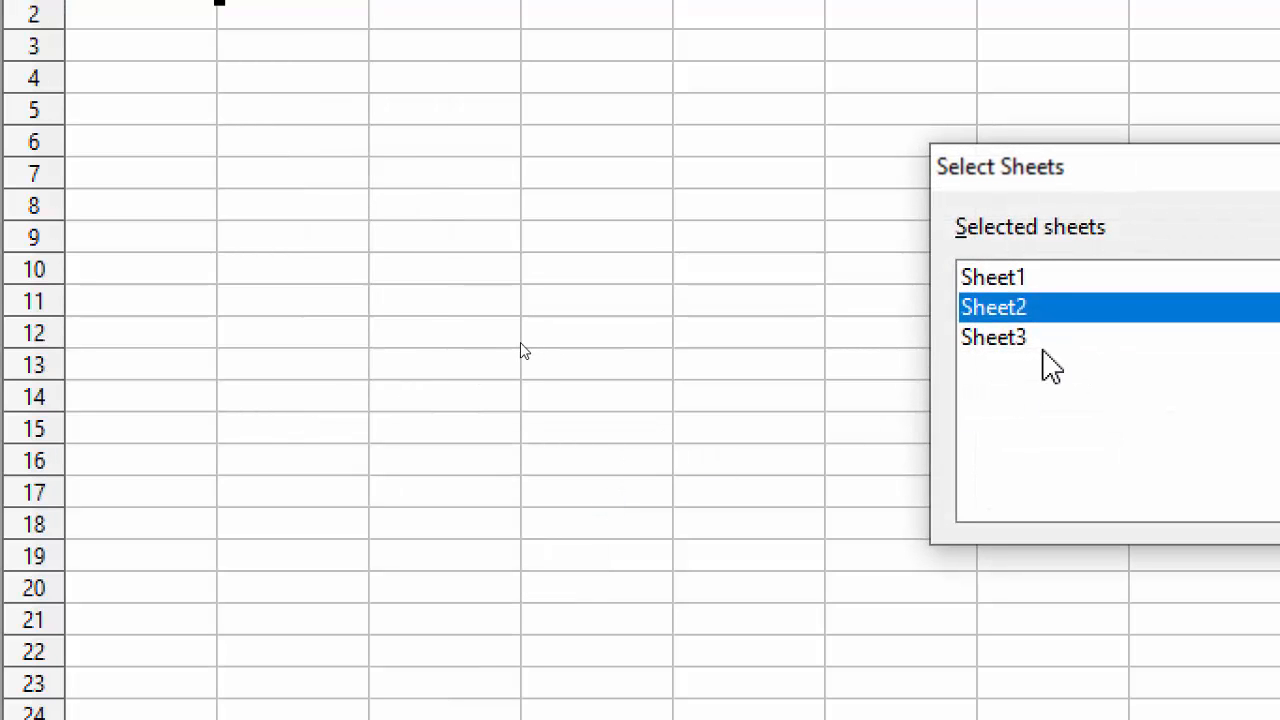
click(1000, 340)
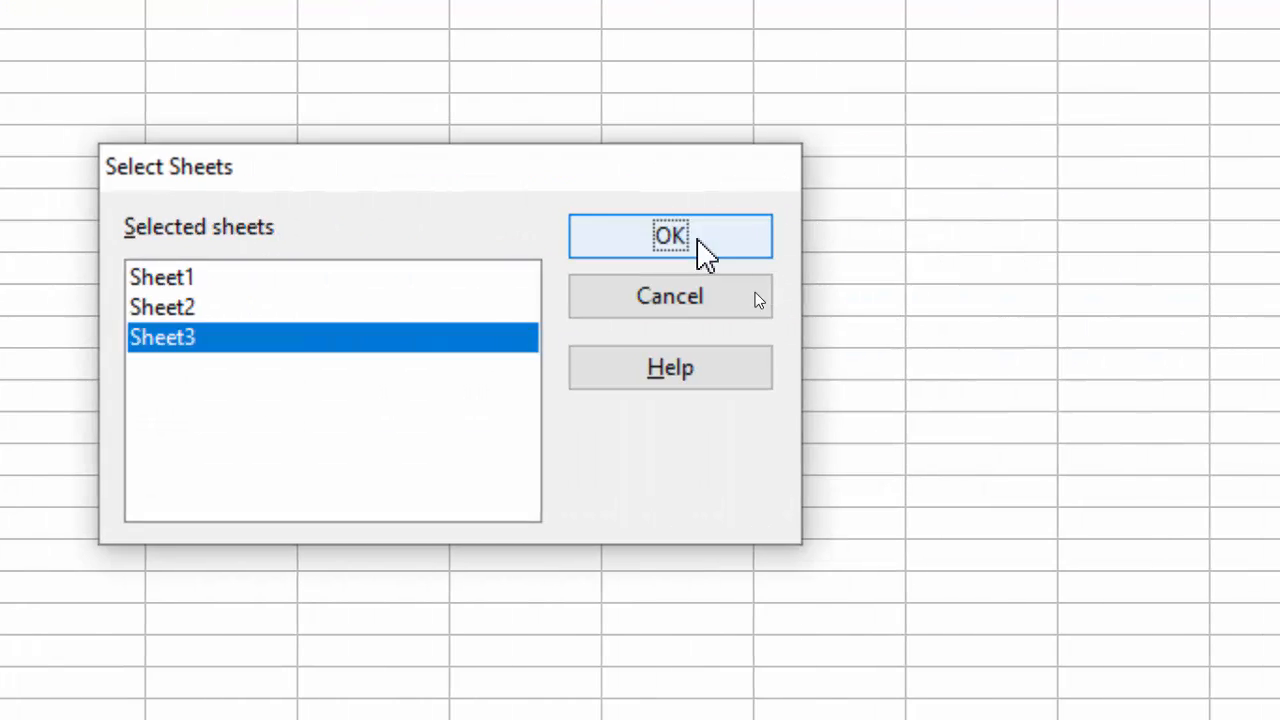
click(705, 255)
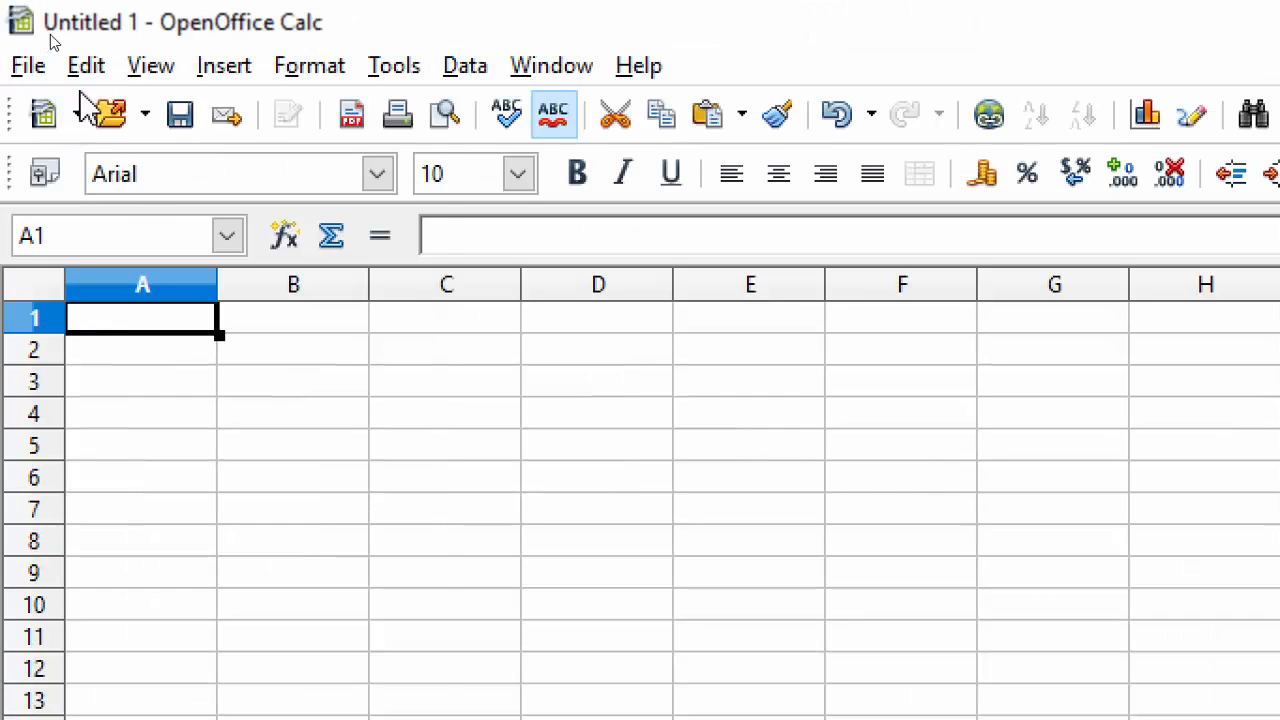
click(86, 63)
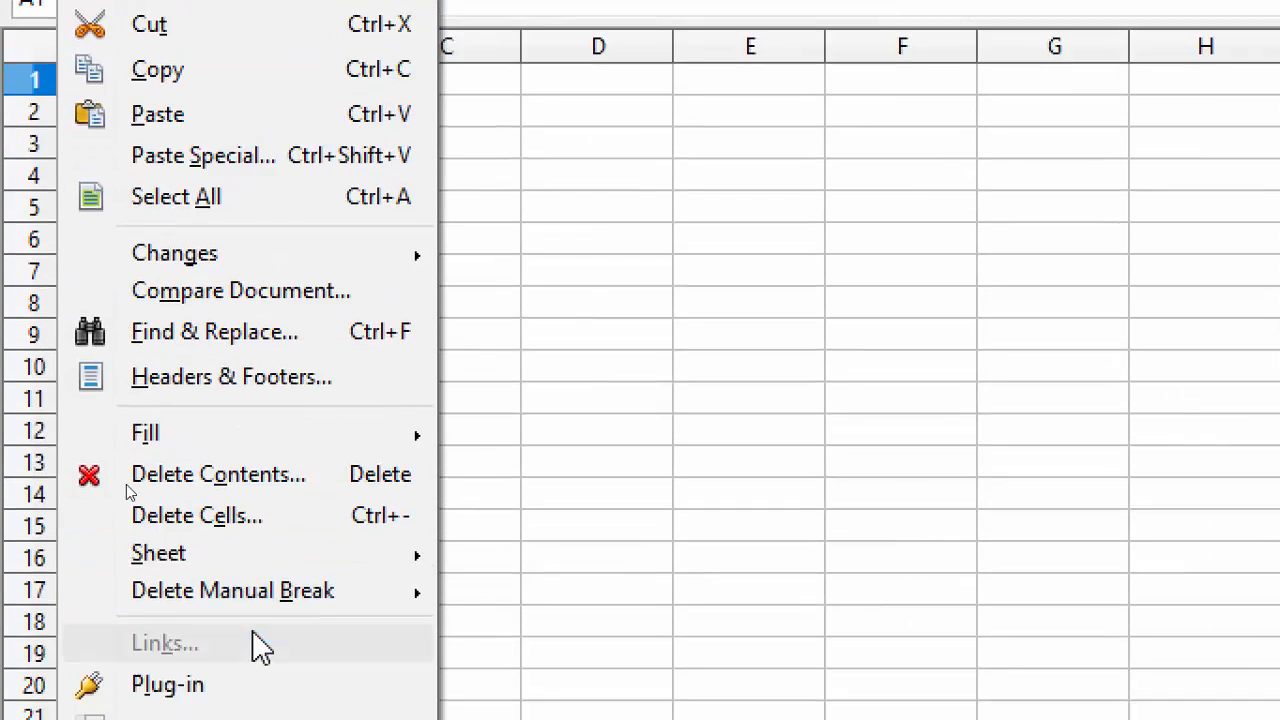
mouse_move(295, 557)
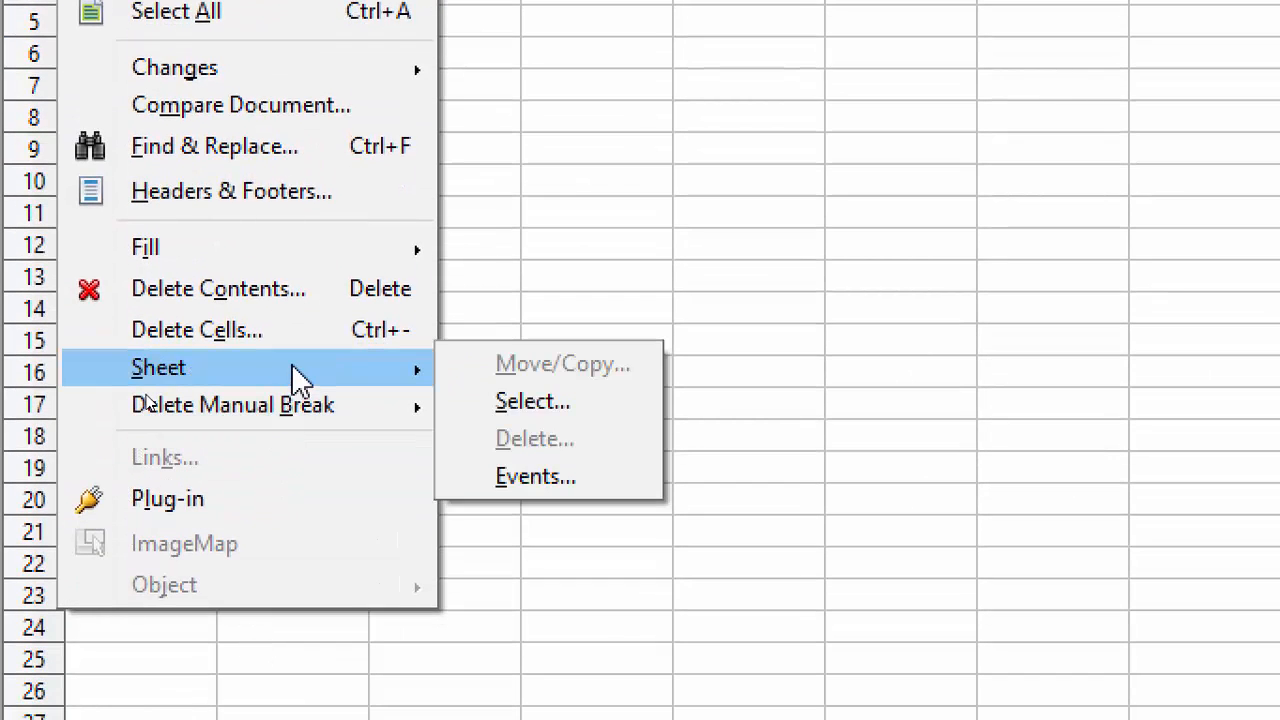
mouse_move(318, 408)
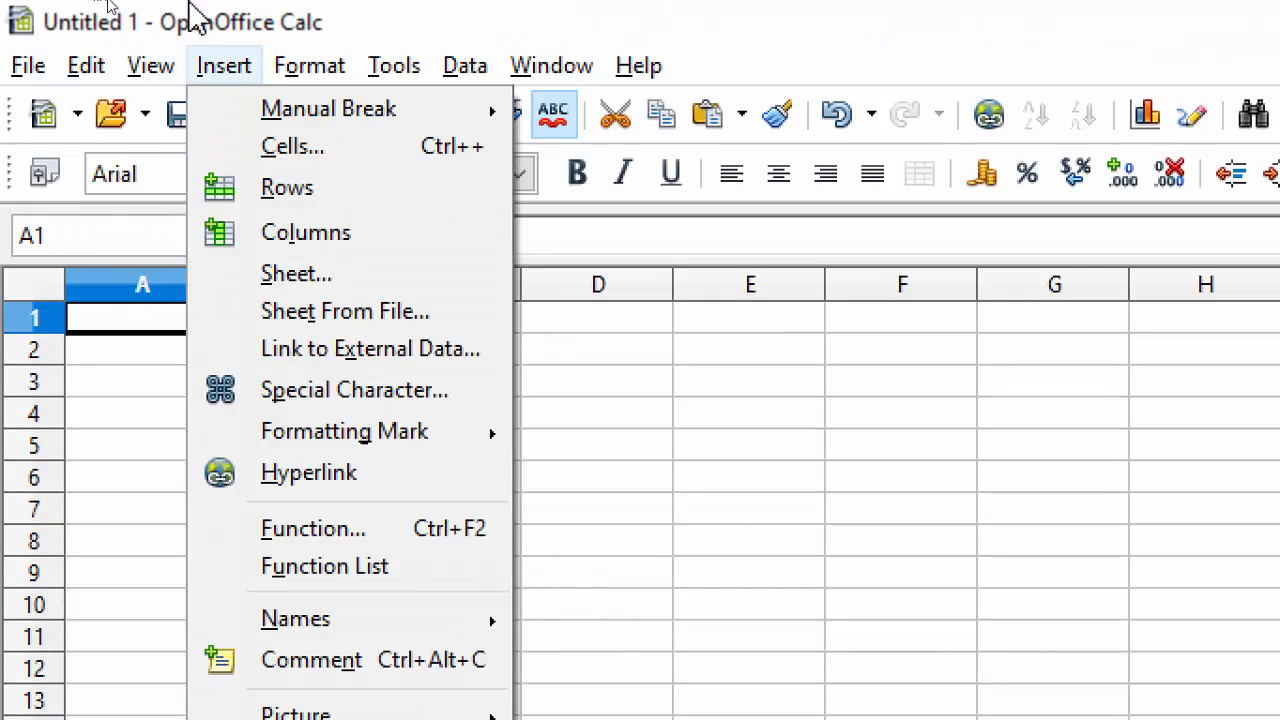
click(217, 8)
- Switch the sheet to Page Break Preview and enter 5 in cell E9
click(148, 68)
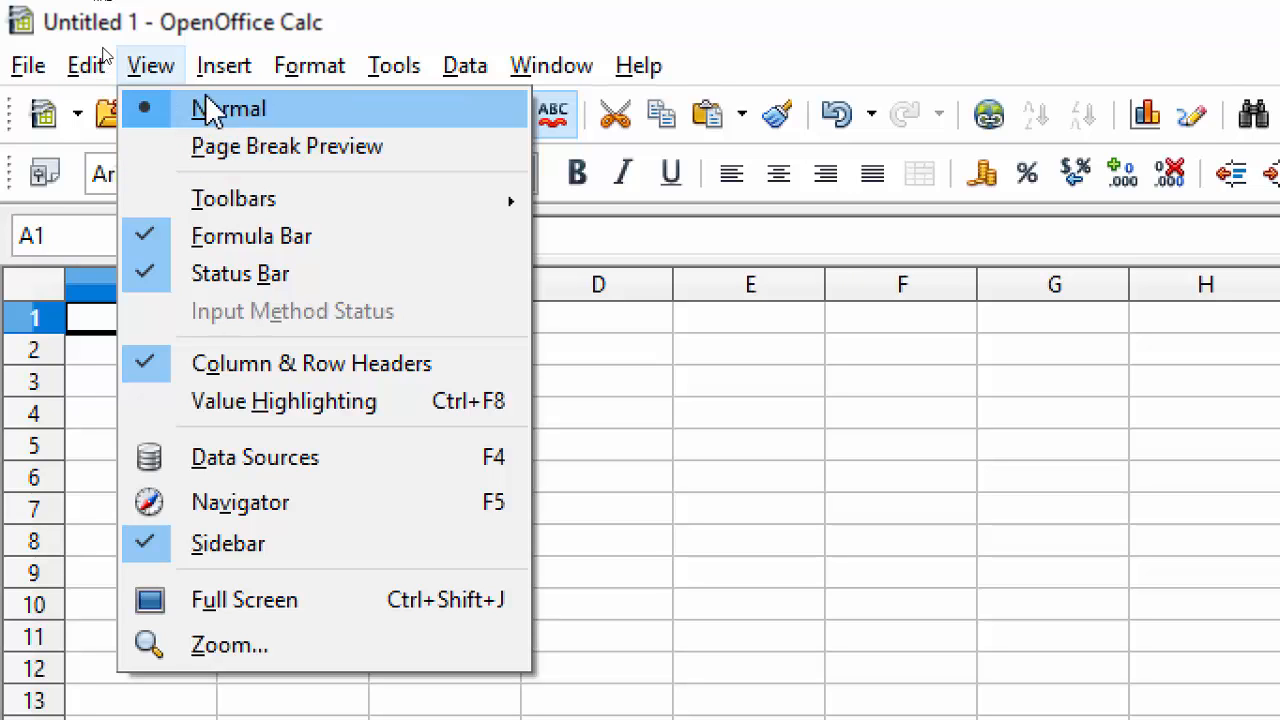
click(228, 150)
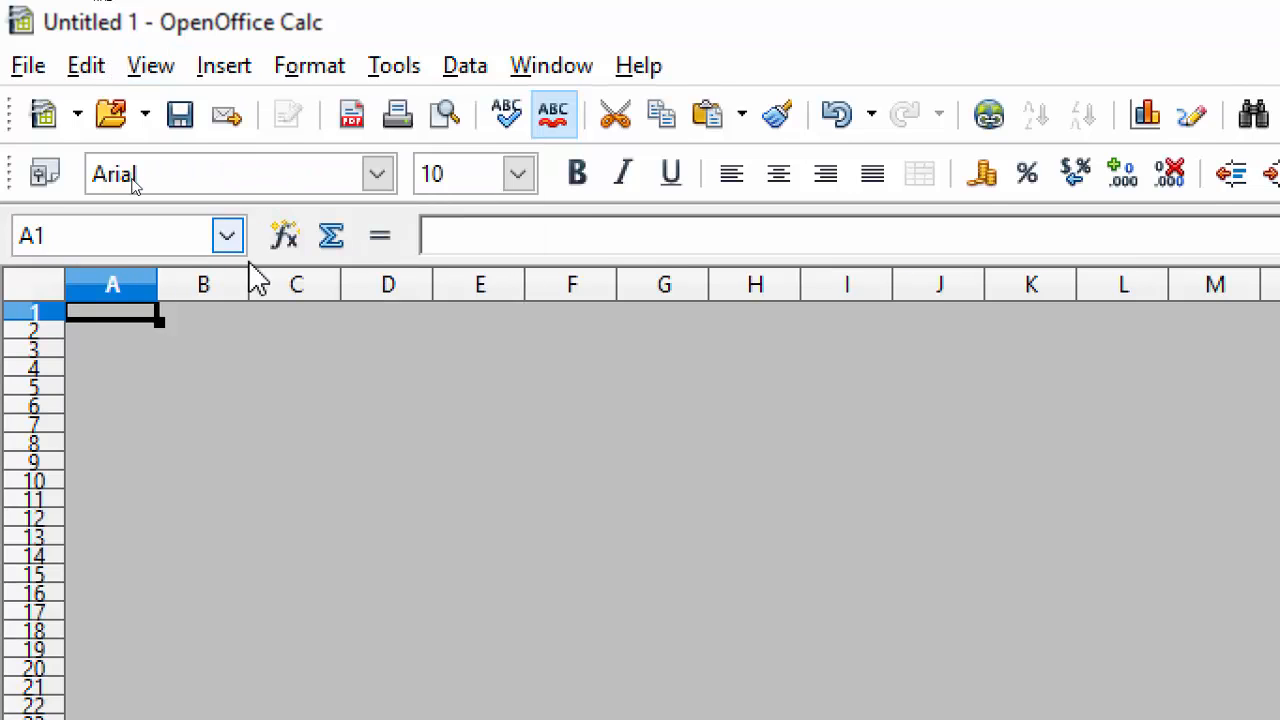
click(441, 355)
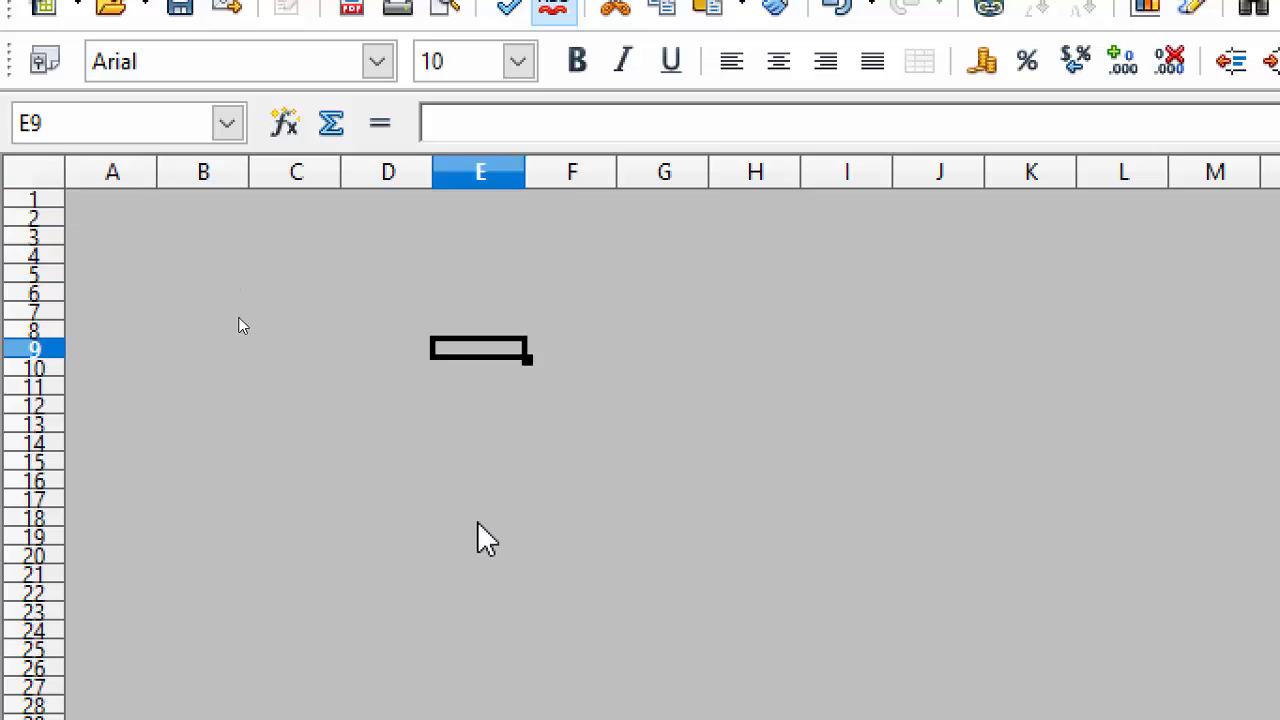
text(5)
click(484, 498)
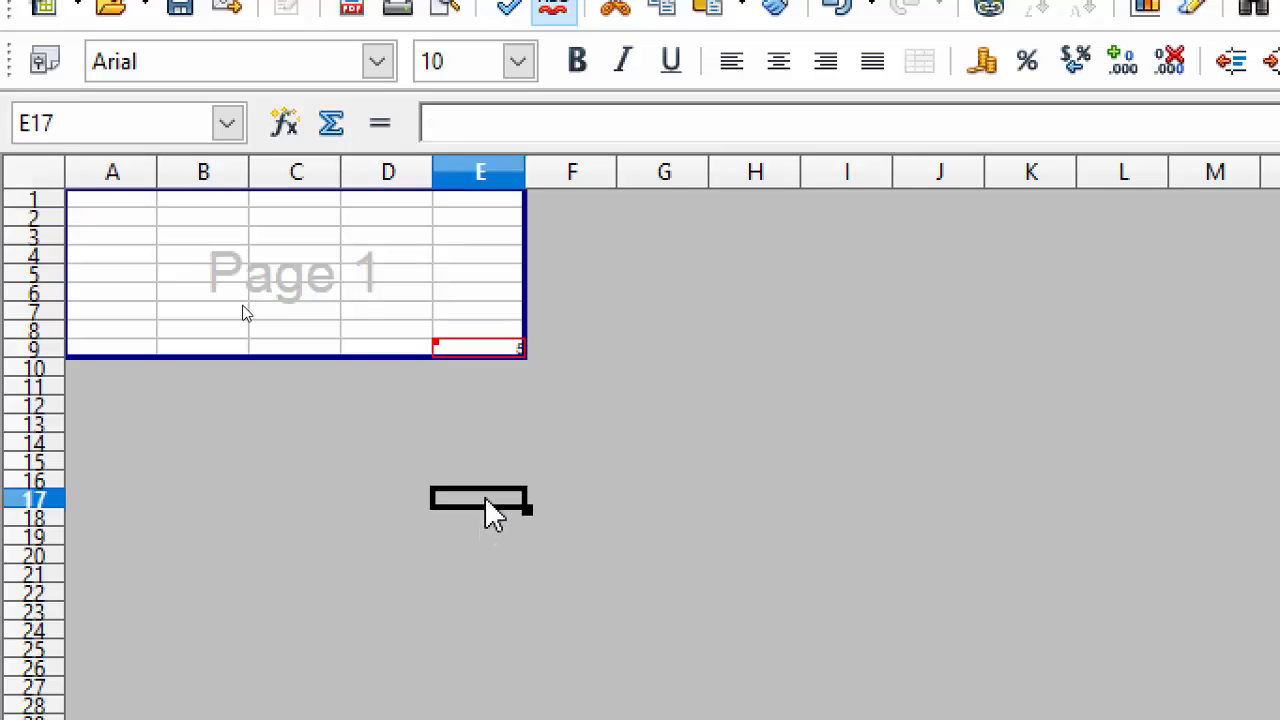
- Enter 2 in cell H19 to extend the previewed print area
click(725, 541)
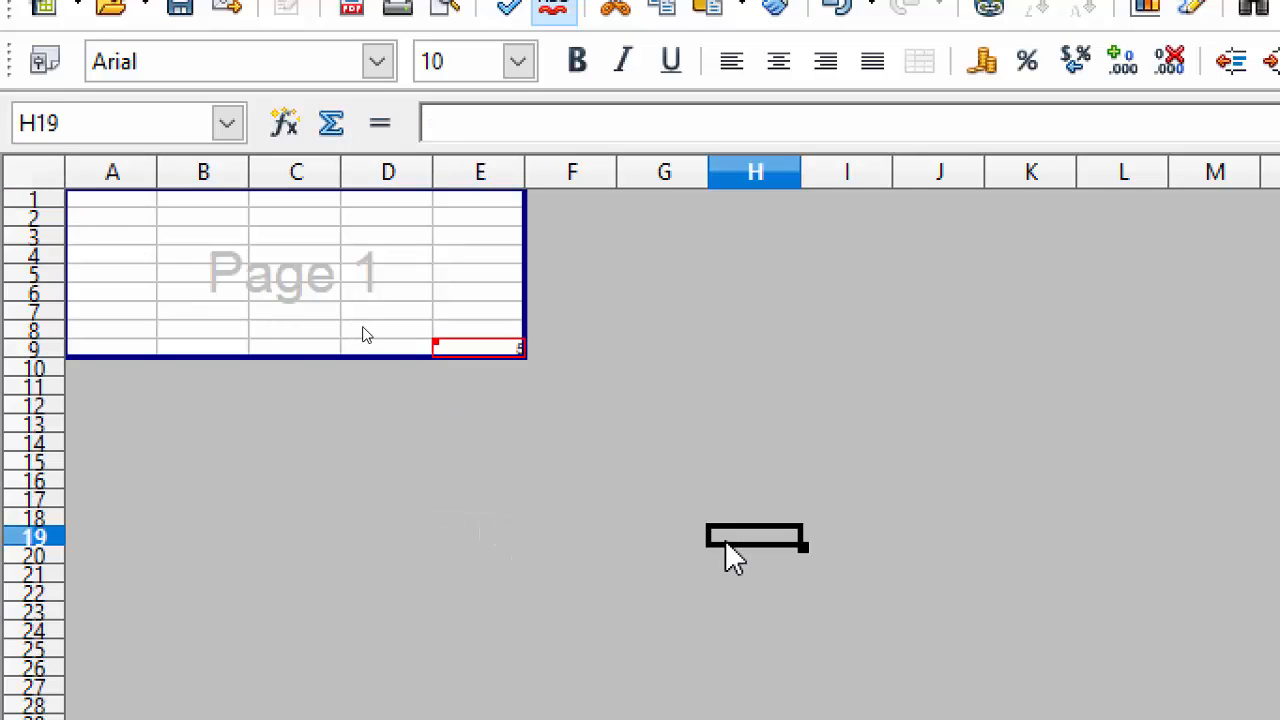
text(2)
click(602, 597)
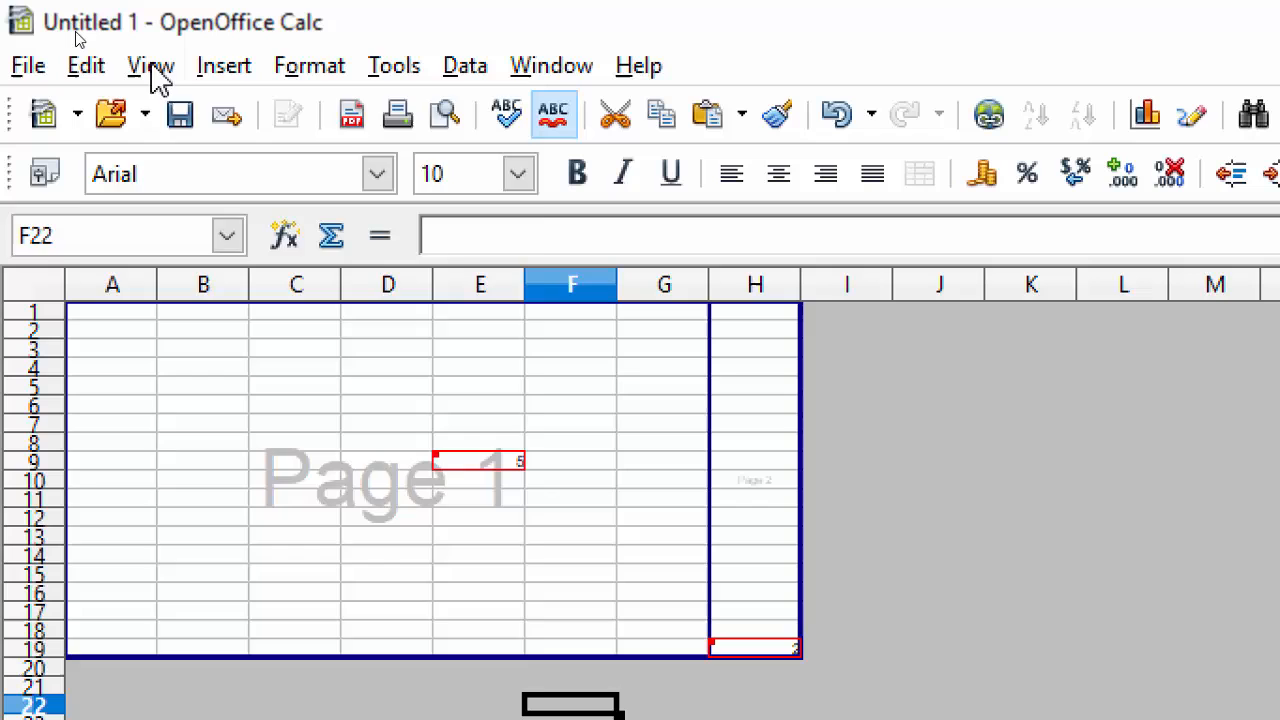
- Return the sheet from Page Break Preview to the Normal view
click(150, 65)
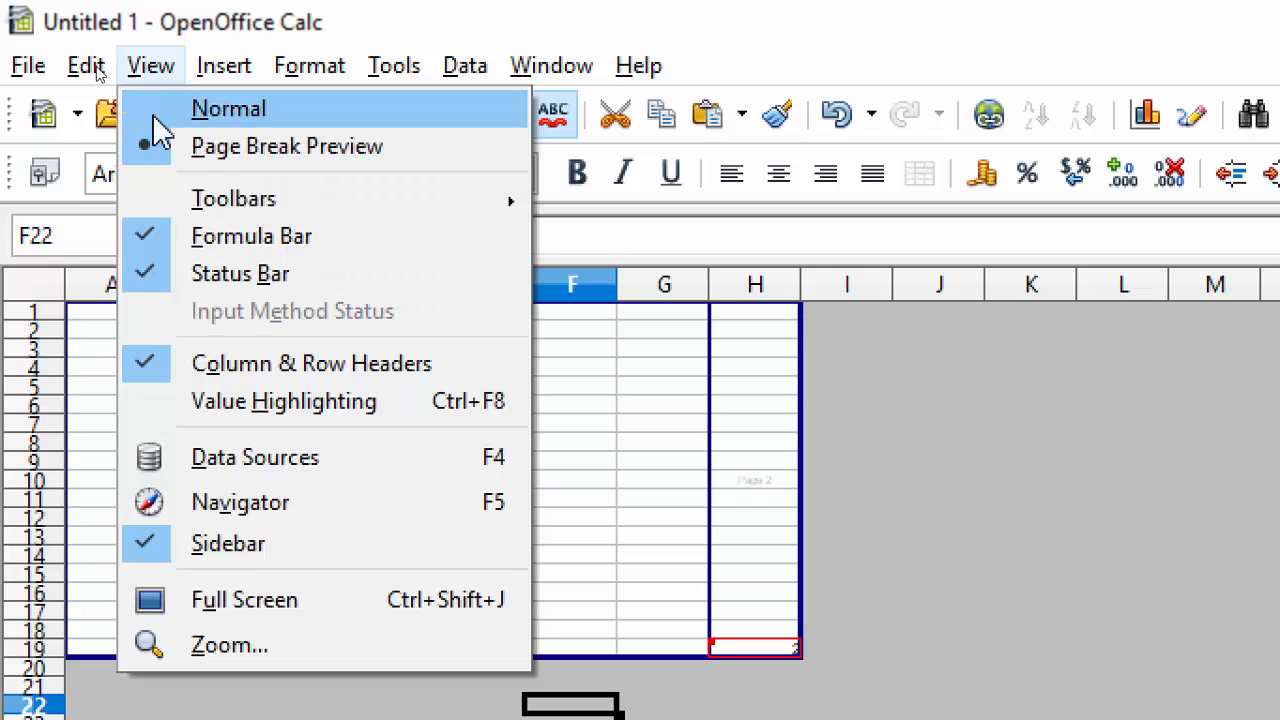
click(240, 121)
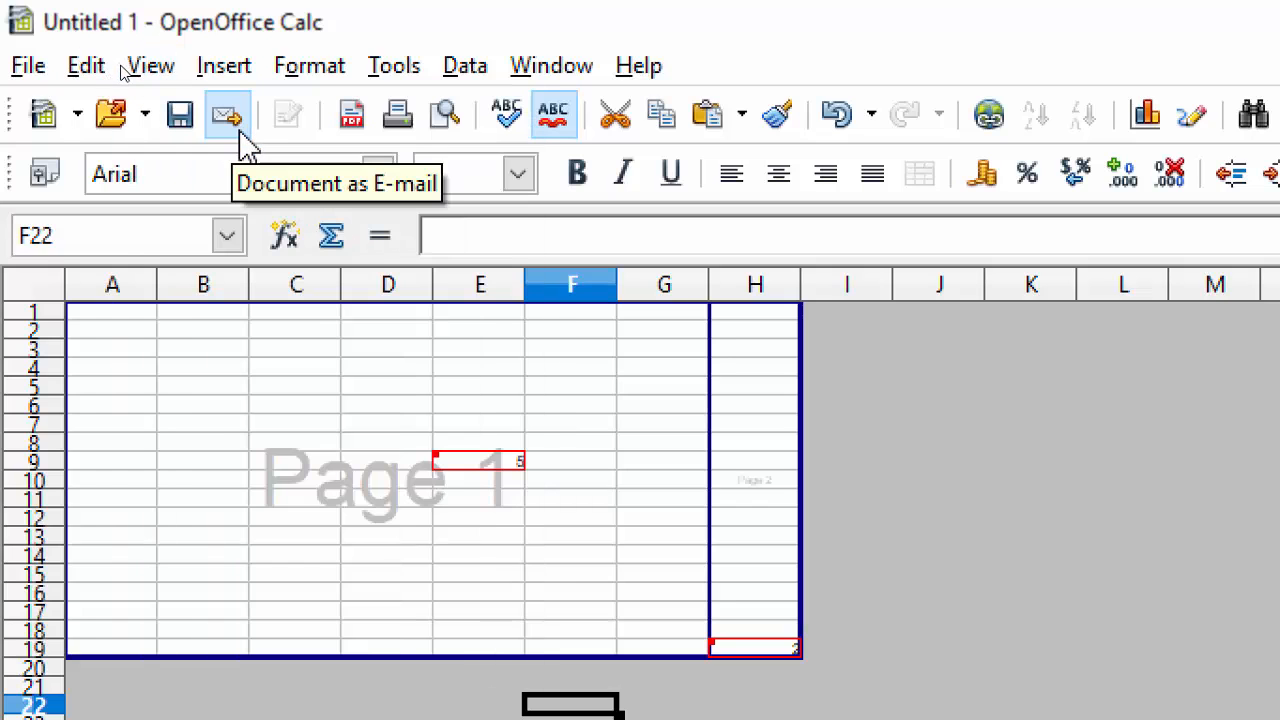
click(155, 66)
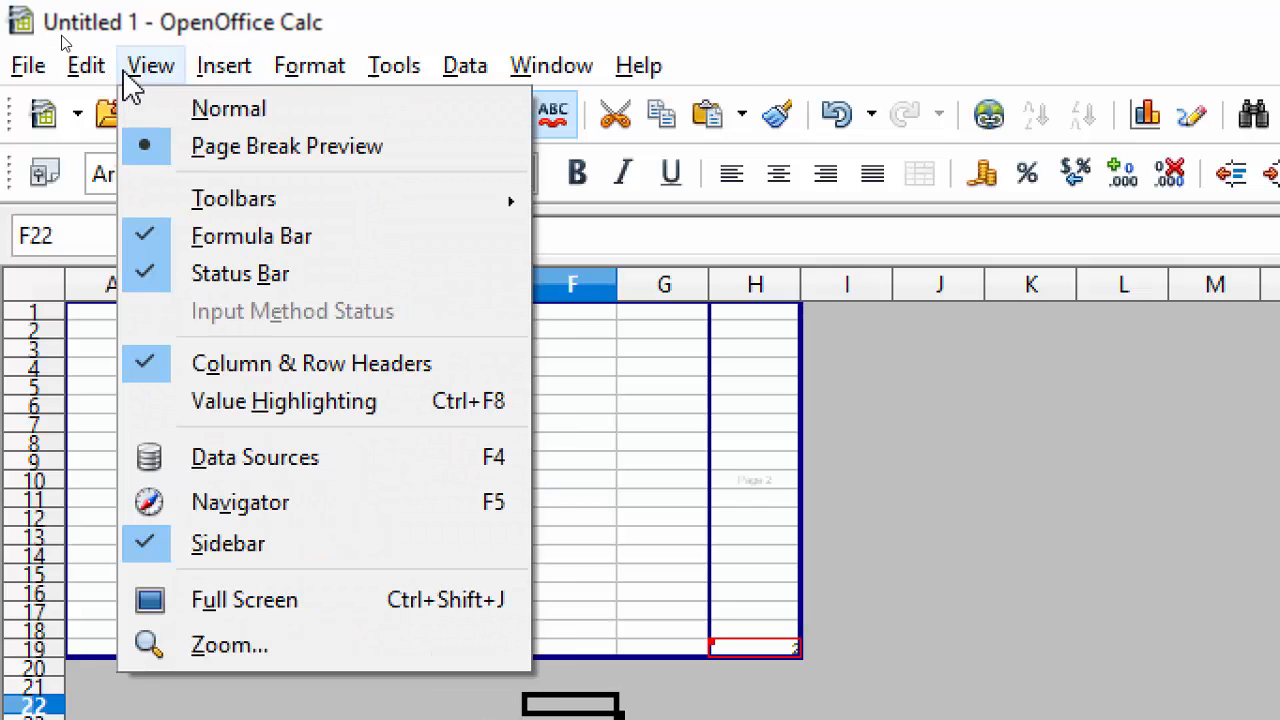
click(170, 109)
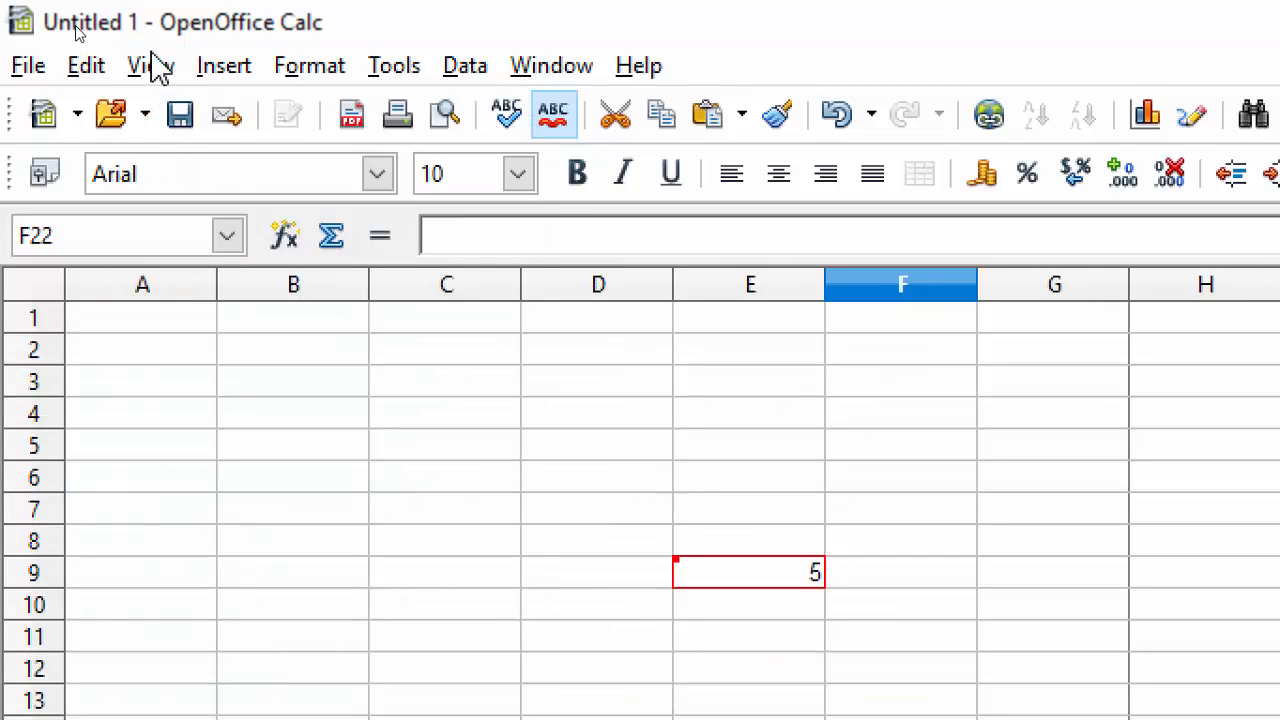
click(152, 62)
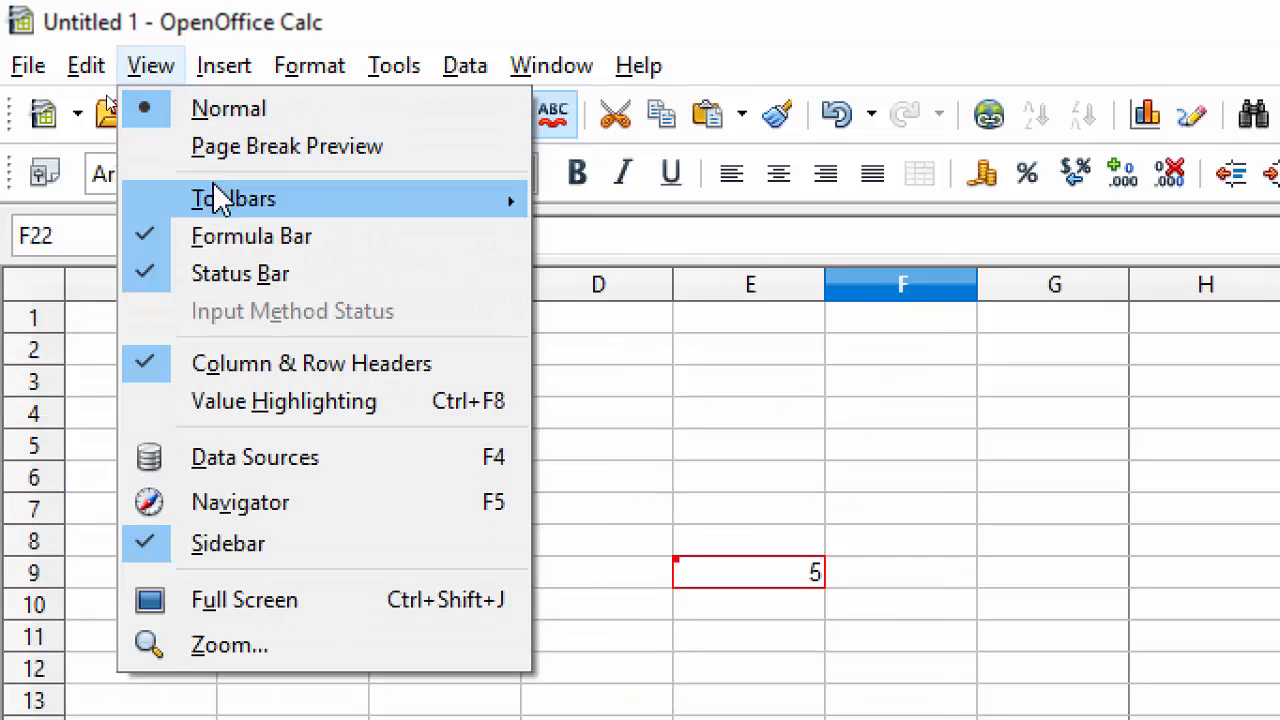
mouse_move(225, 205)
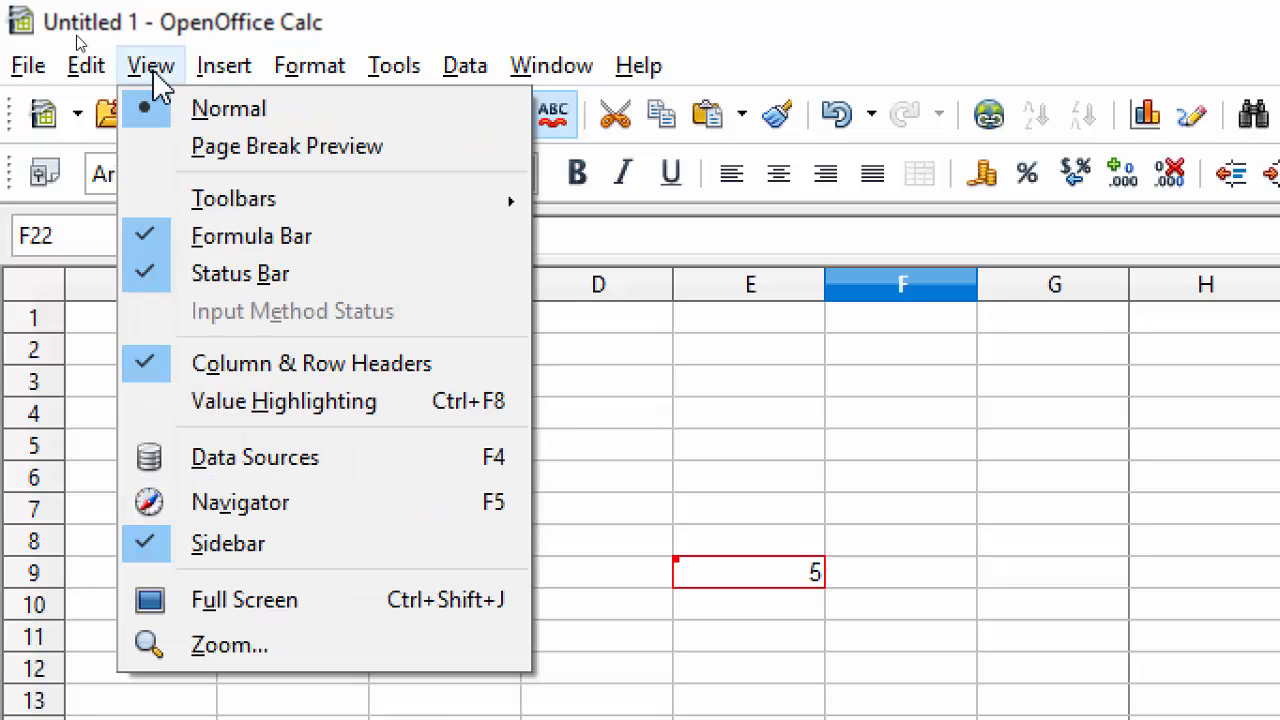
mouse_move(198, 74)
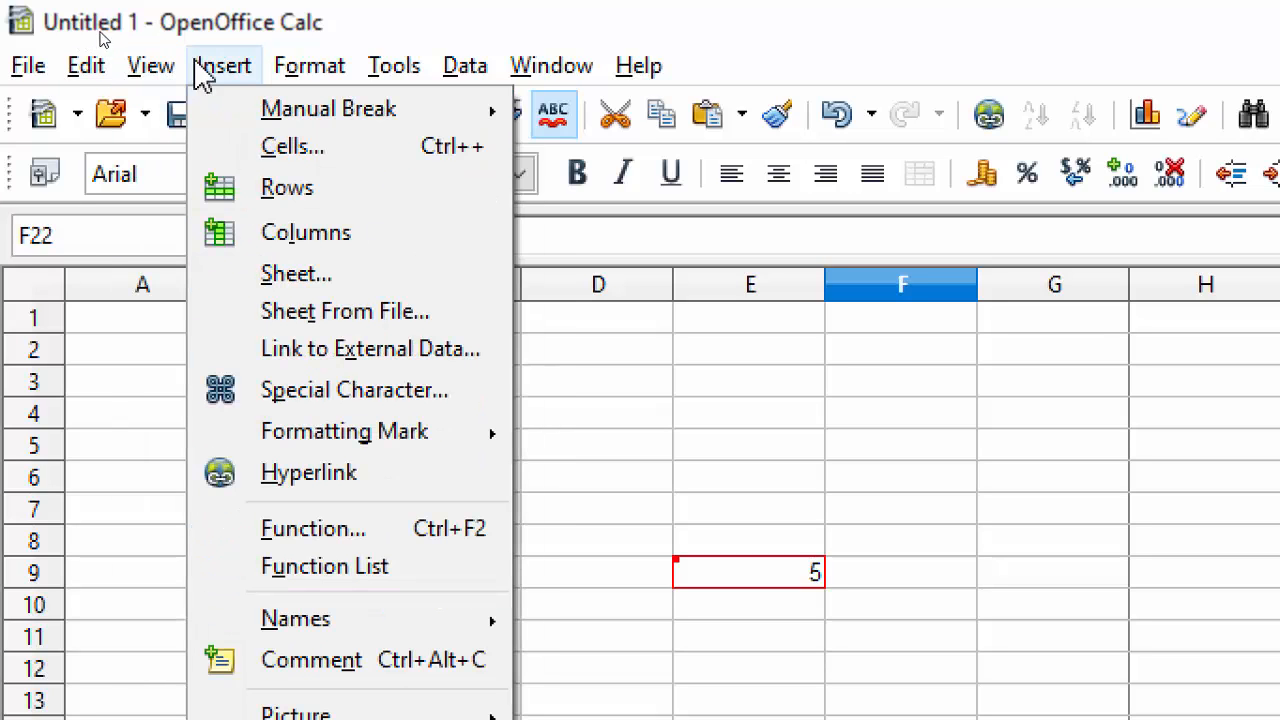
mouse_move(253, 117)
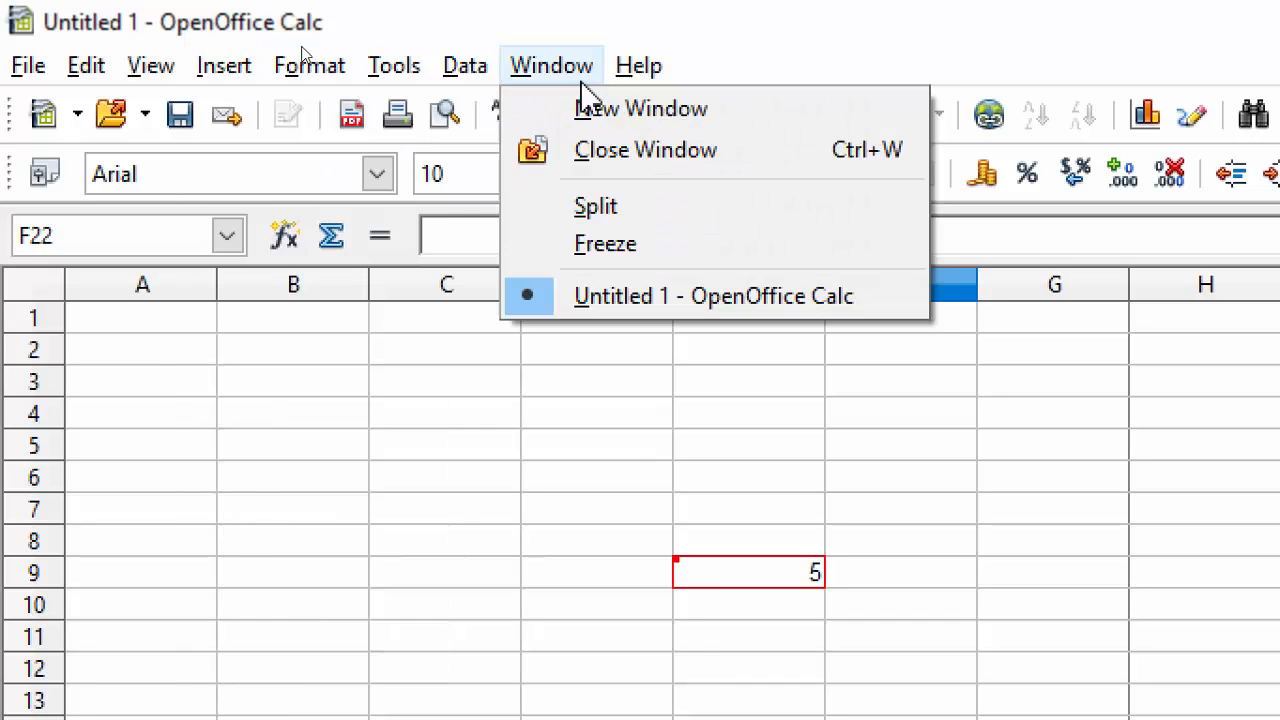
- Insert a manual row break at cell F22
click(108, 70)
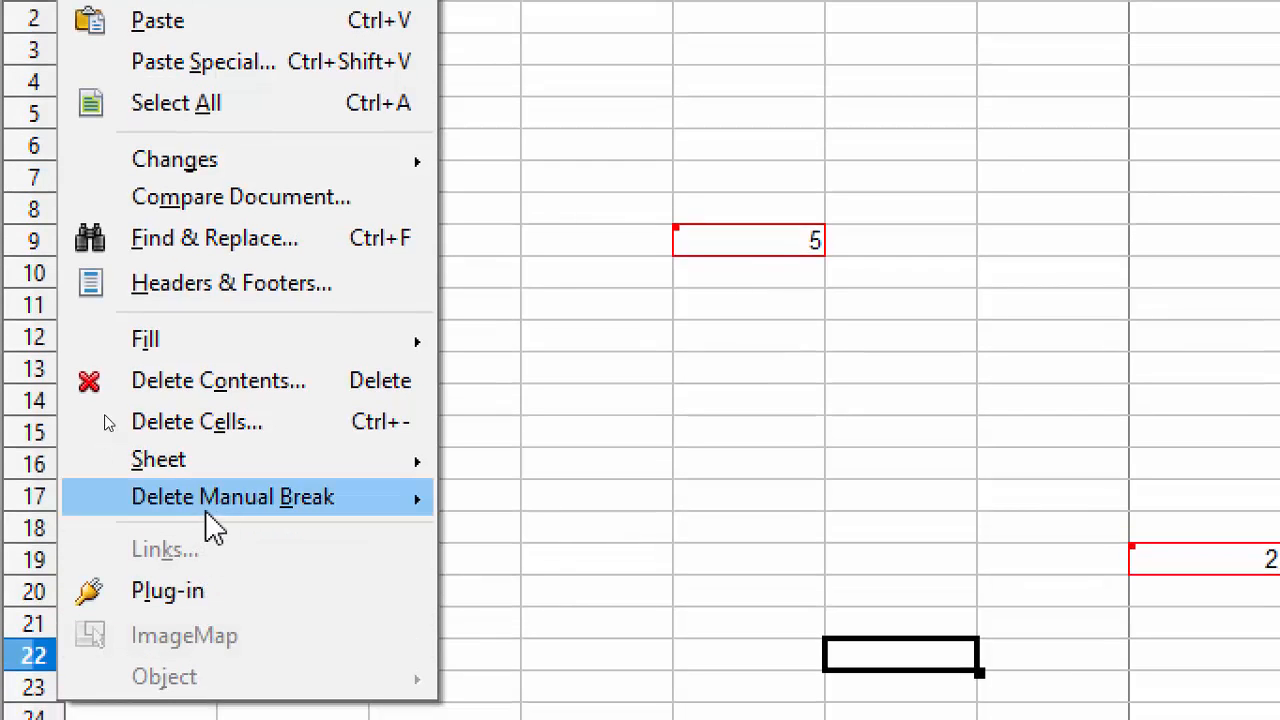
mouse_move(150, 65)
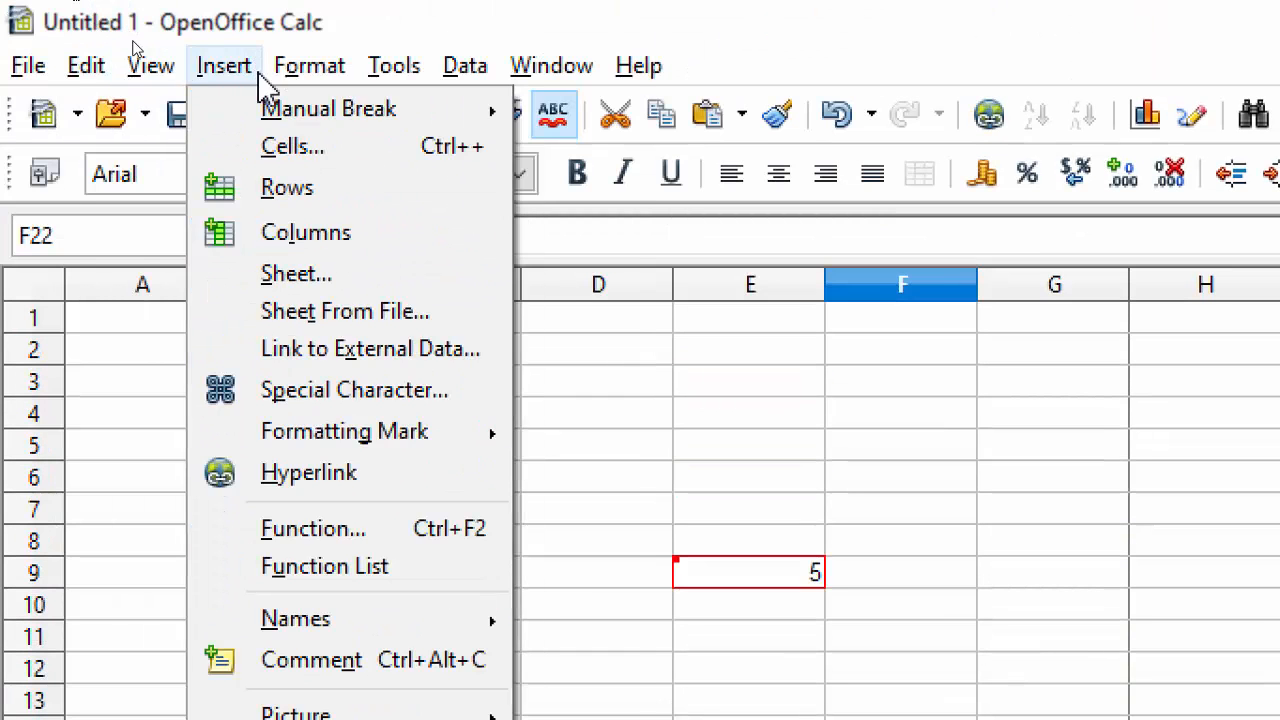
mouse_move(233, 72)
mouse_move(280, 112)
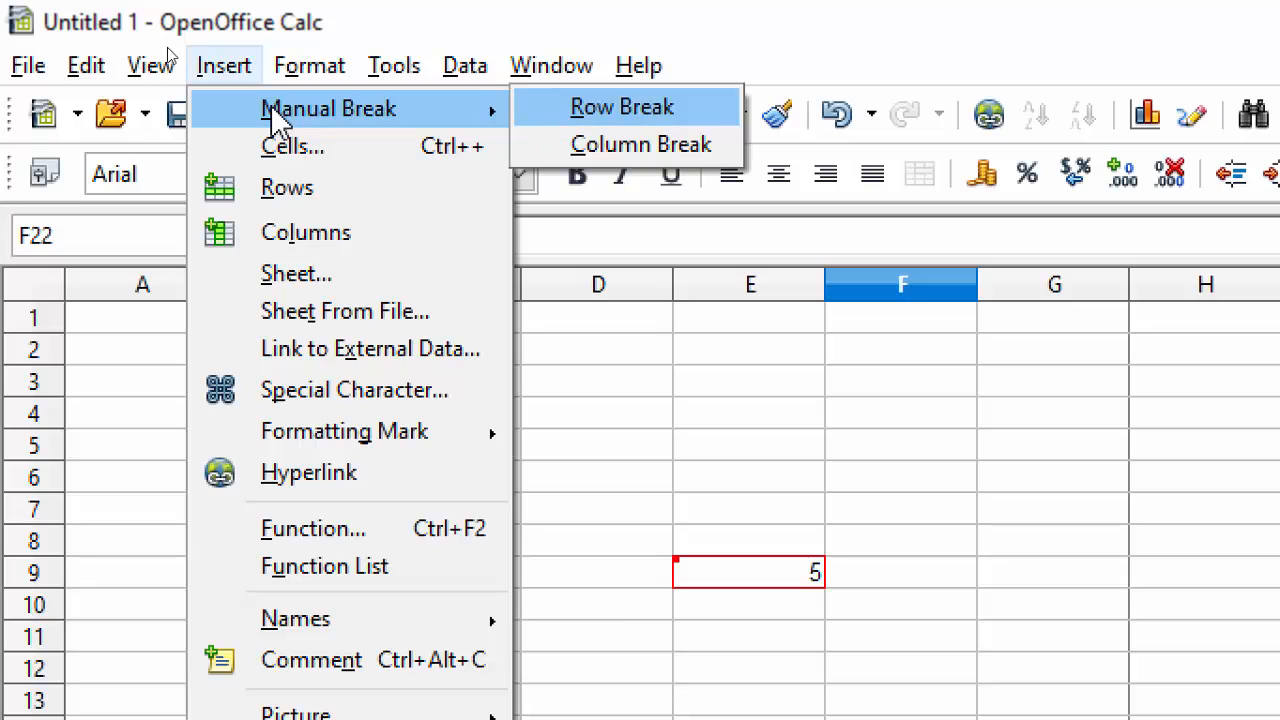
click(624, 112)
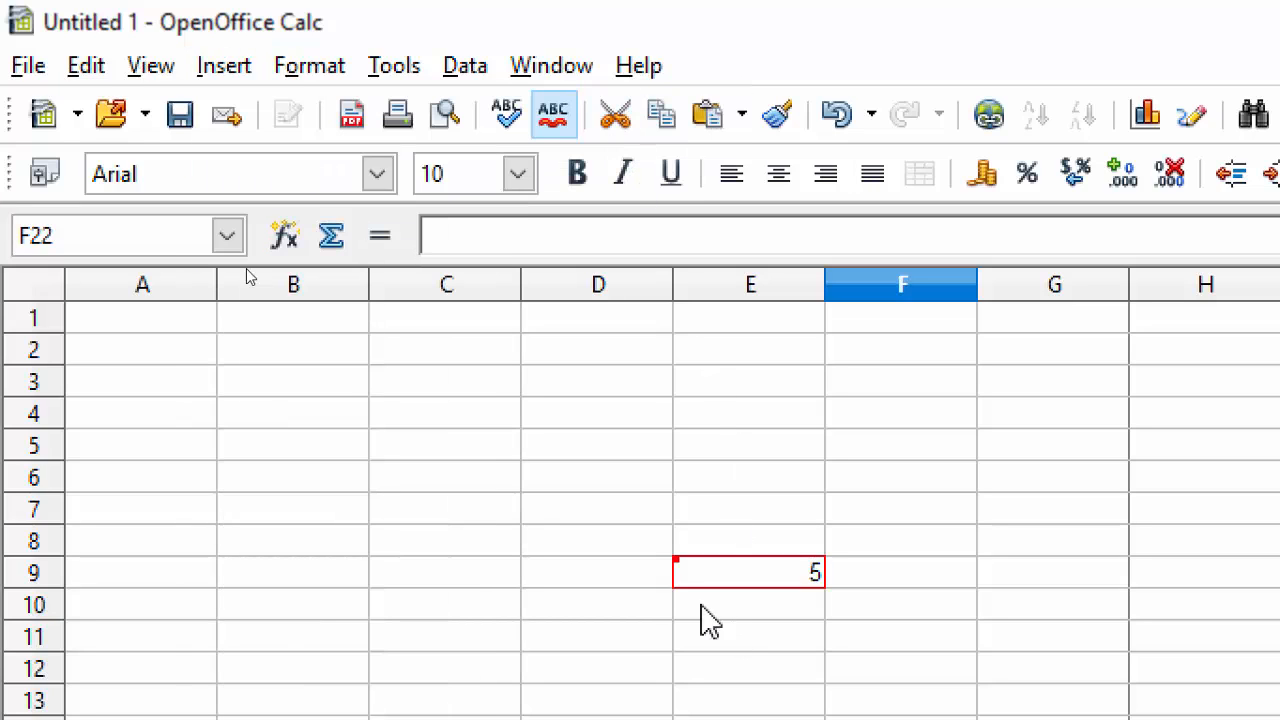
- Insert a manual row break above row 5, starting from cell B5
click(343, 445)
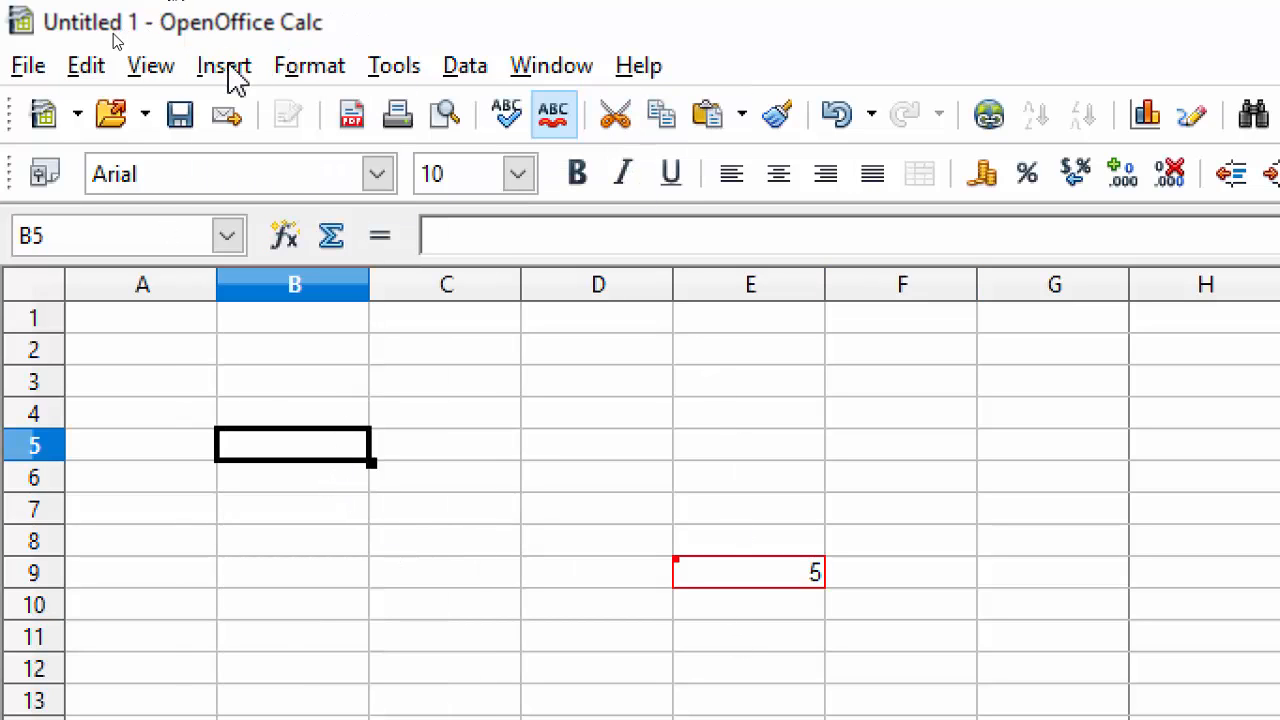
click(228, 70)
mouse_move(295, 112)
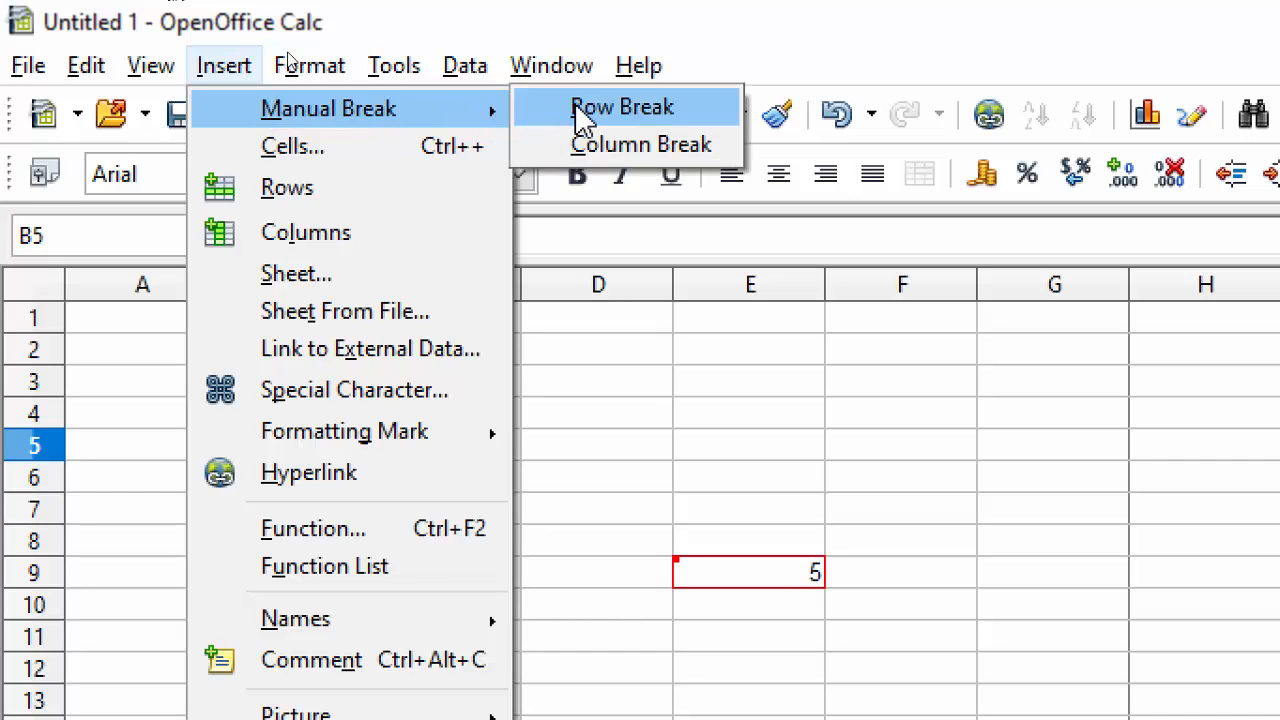
click(620, 108)
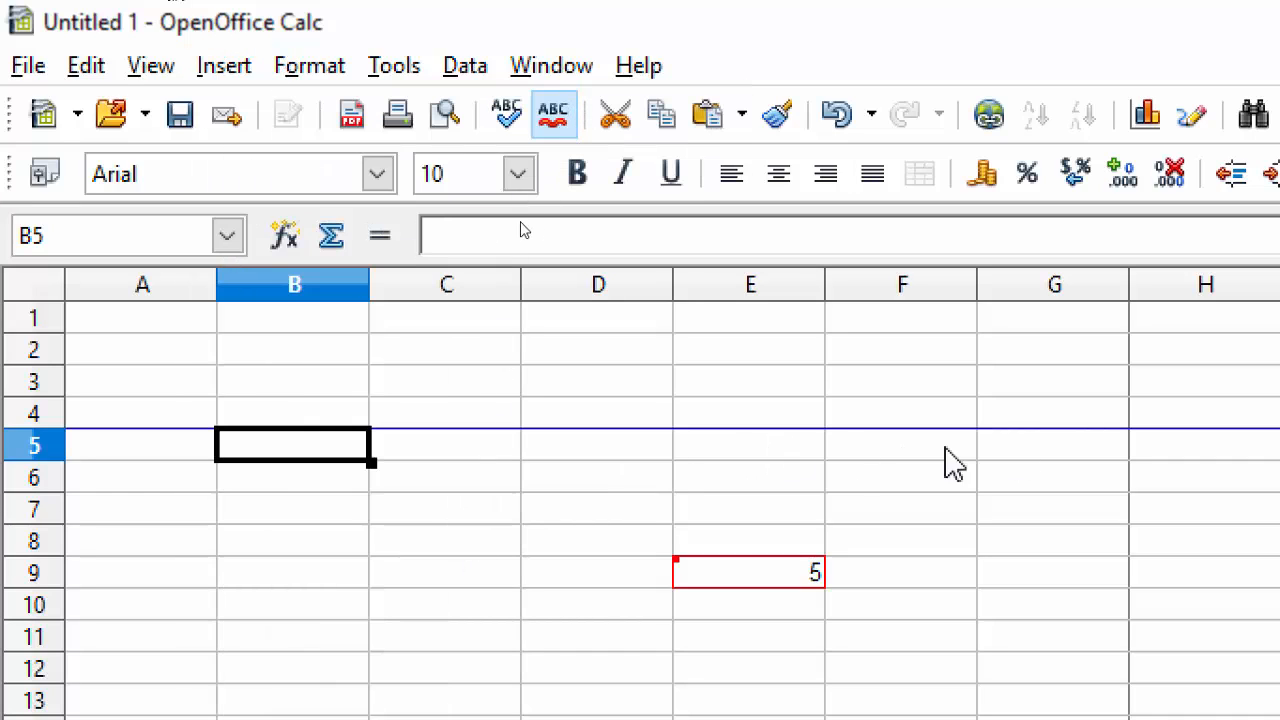
- Try to delete the manual row break starting from cell B6
click(477, 548)
click(294, 486)
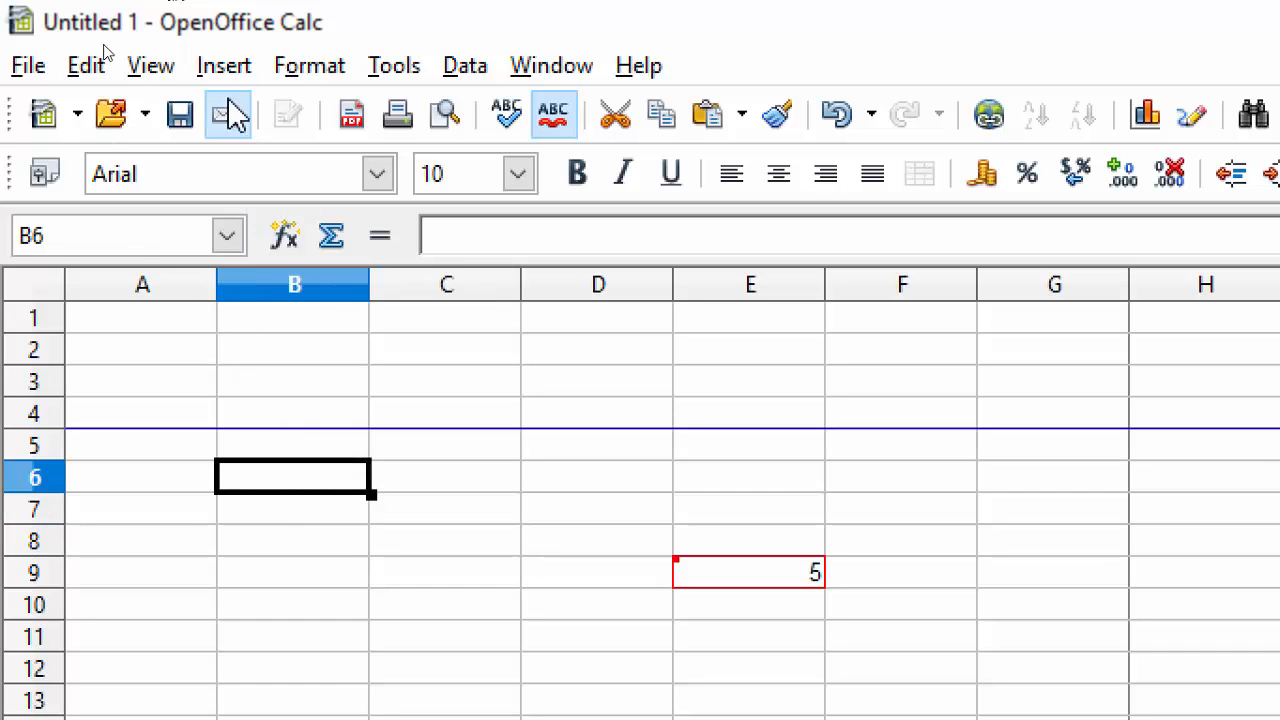
click(137, 72)
mouse_move(92, 72)
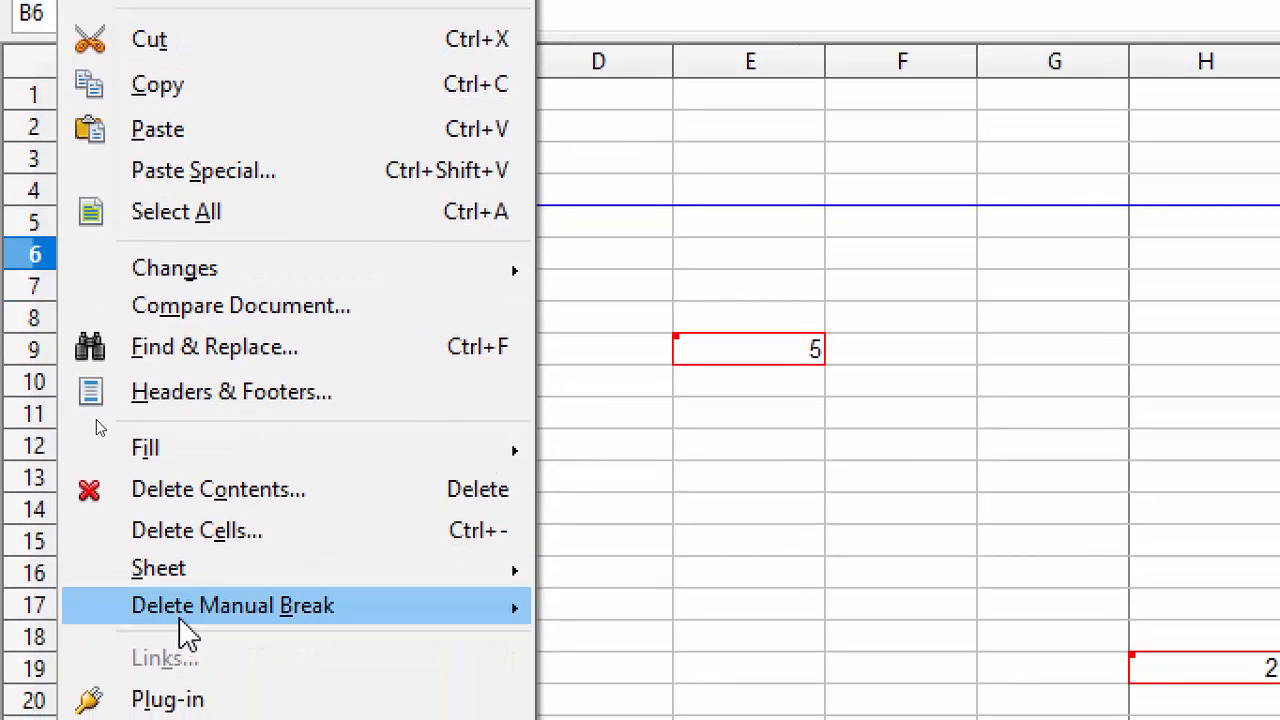
mouse_move(215, 628)
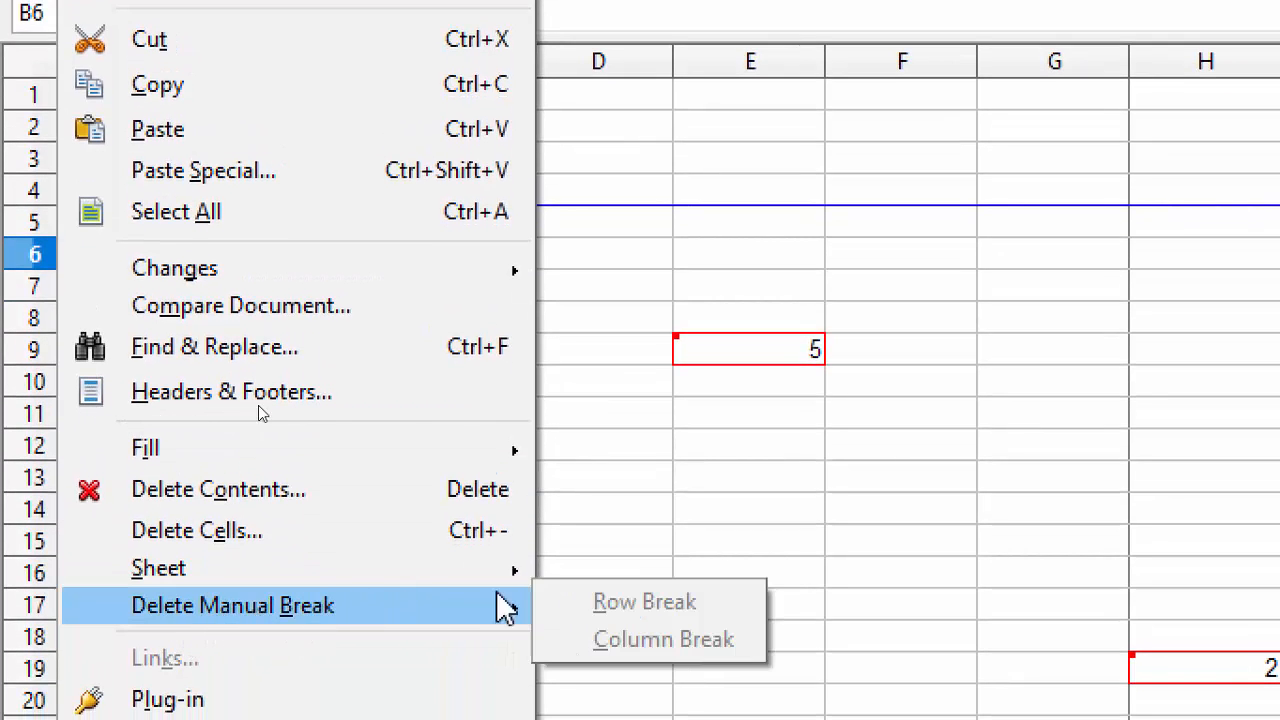
click(650, 372)
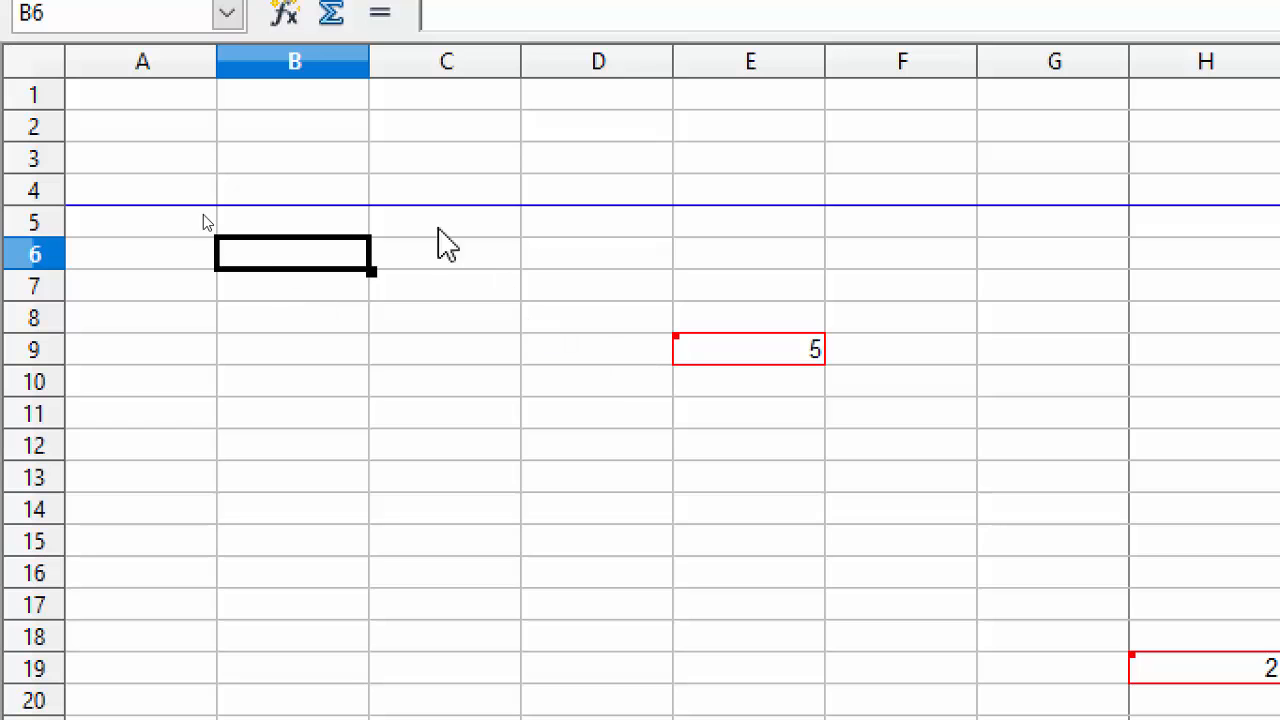
- Delete the manual row break between rows 4 and 5 using the cell range A4:H5
click(334, 202)
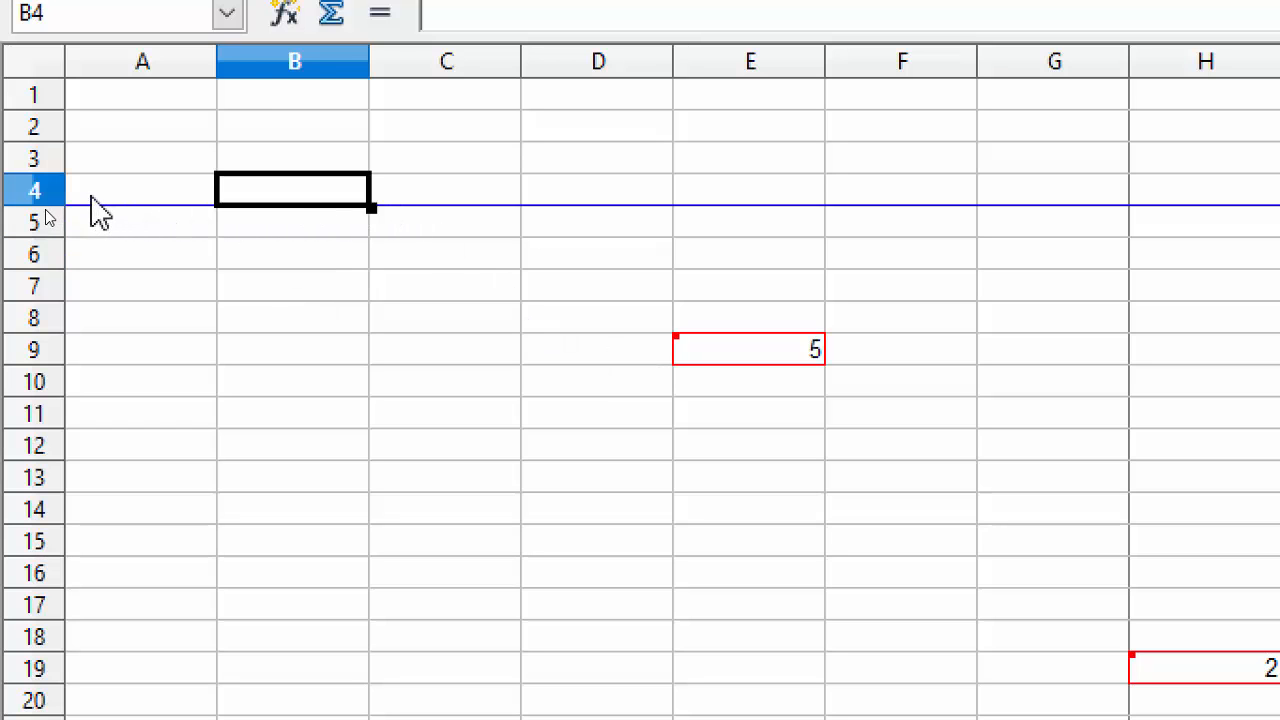
drag(91, 197, 1112, 234)
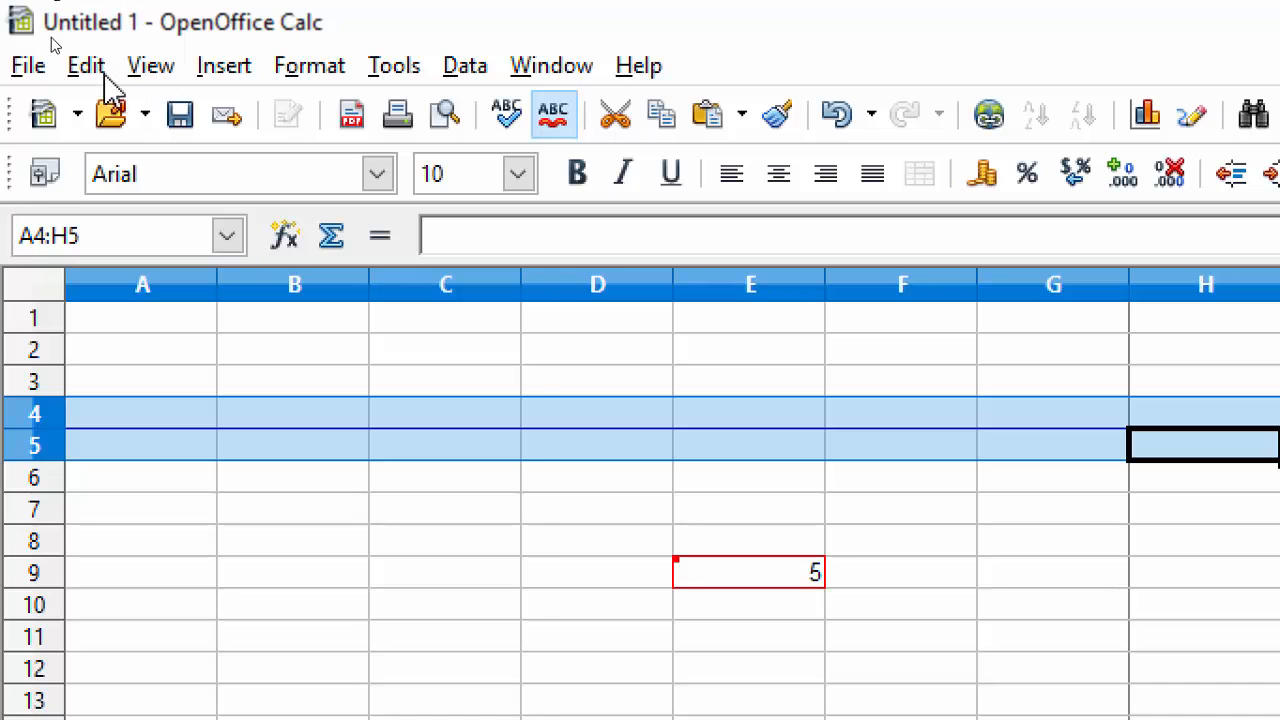
click(88, 66)
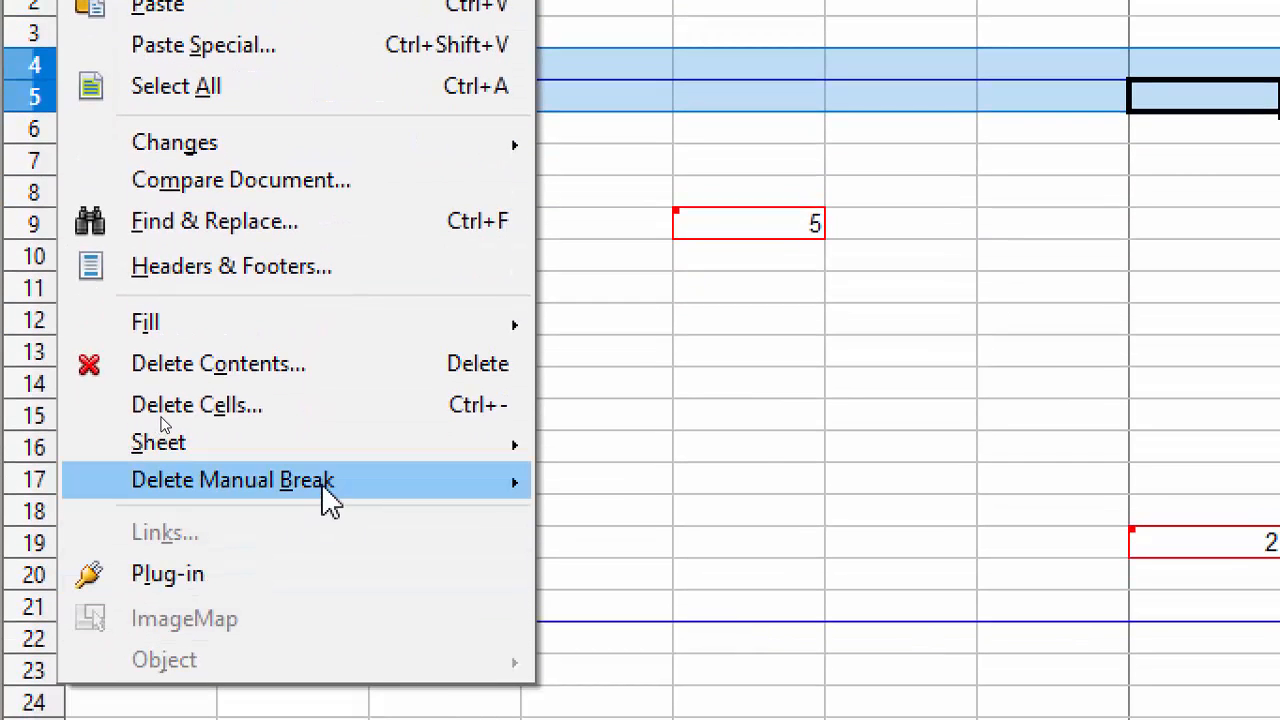
mouse_move(323, 491)
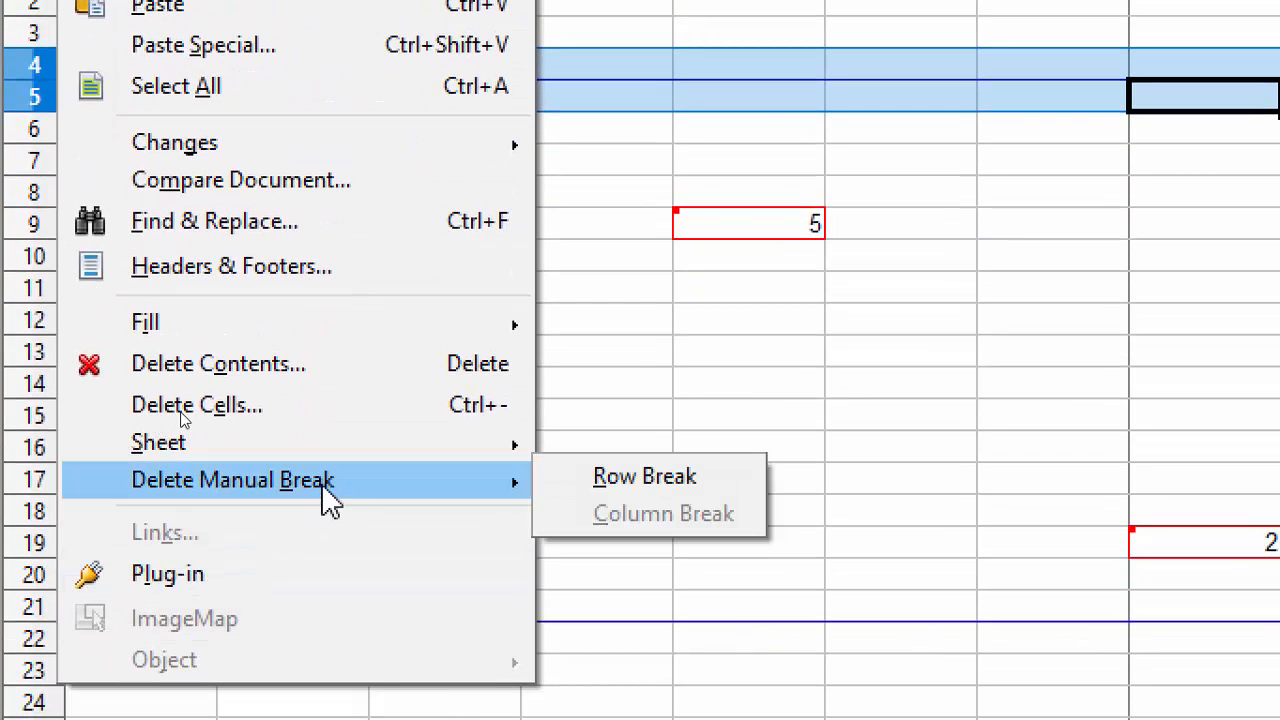
click(688, 490)
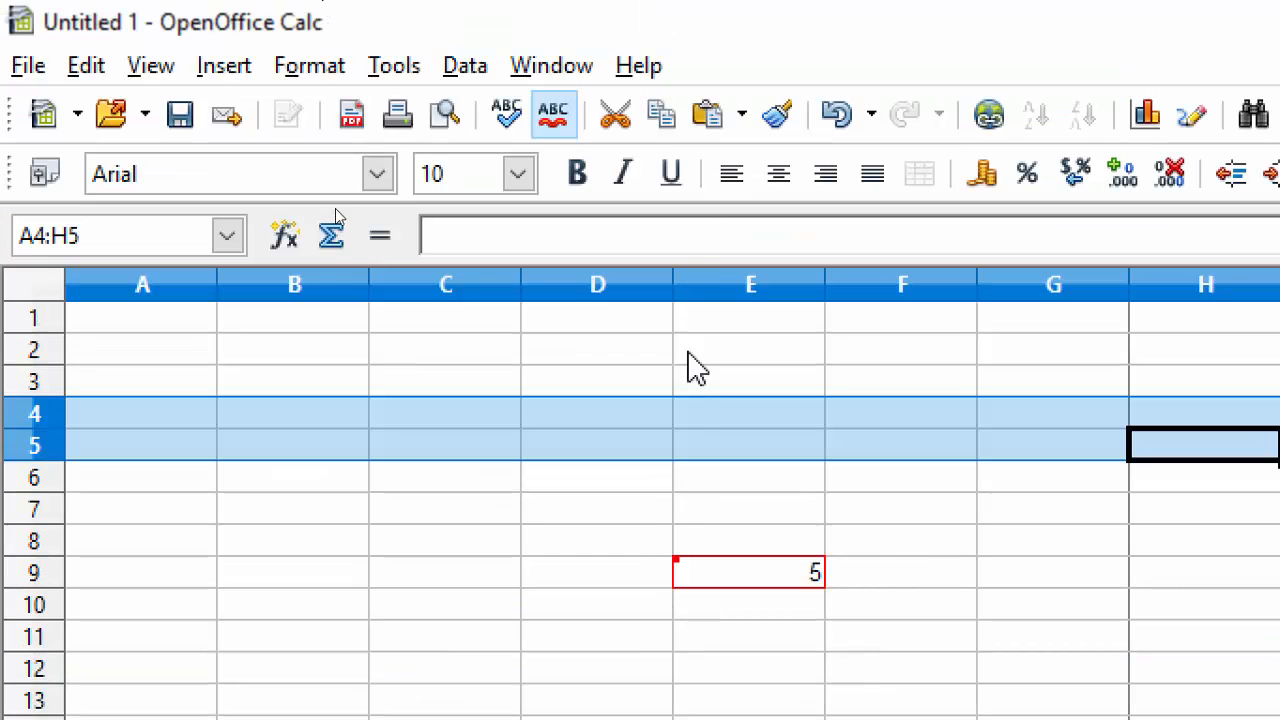
click(634, 549)
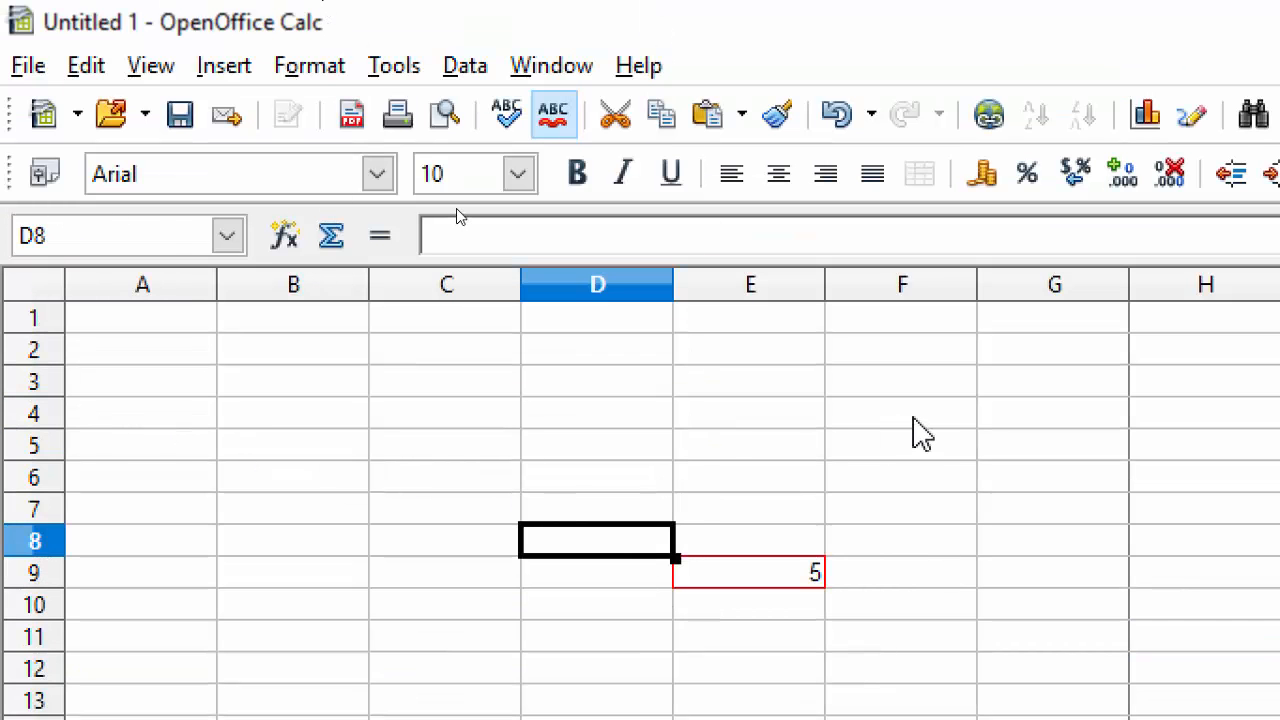
- Bring up the row and column choices for inserting a manual break at cell D8
click(229, 68)
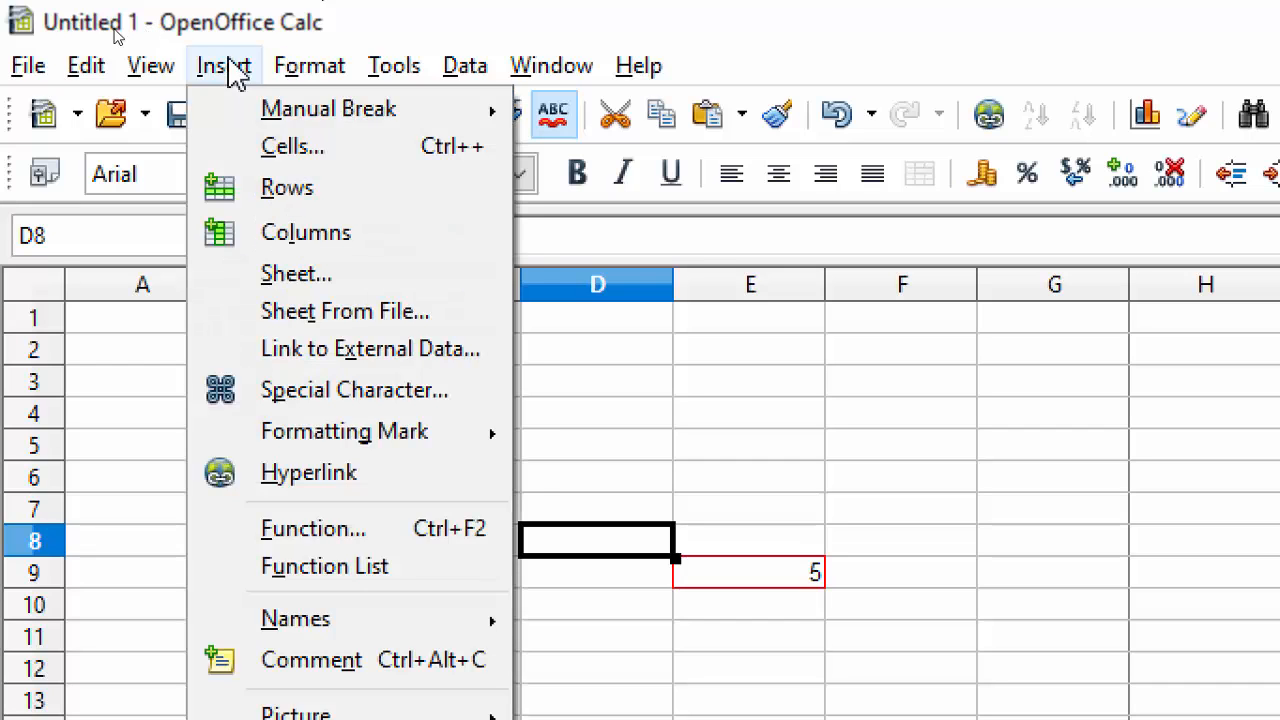
click(50, 66)
click(86, 66)
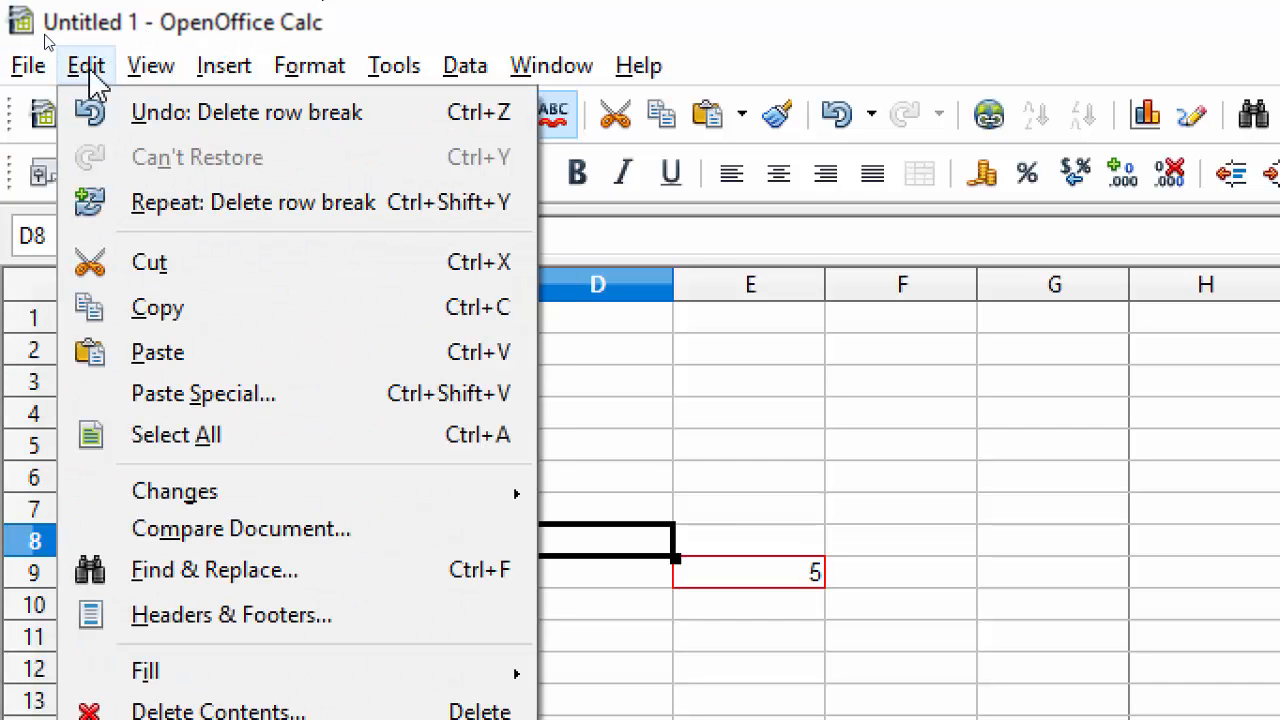
mouse_move(141, 80)
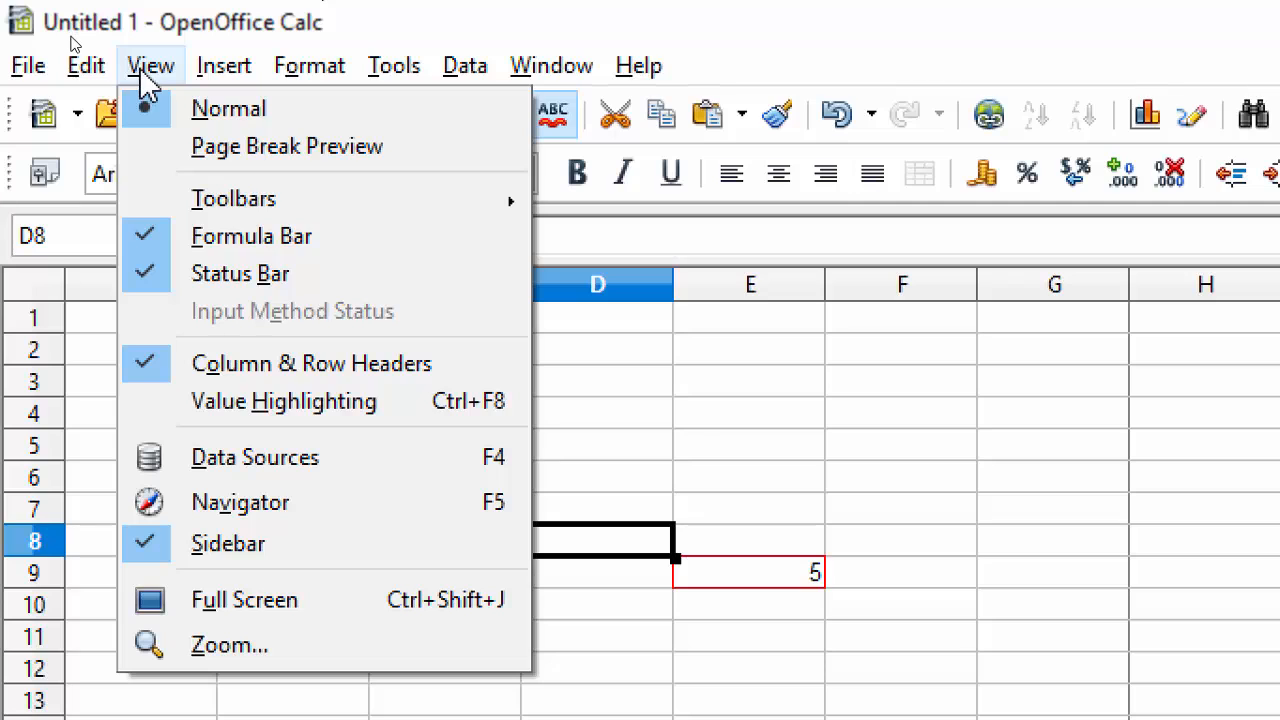
mouse_move(197, 78)
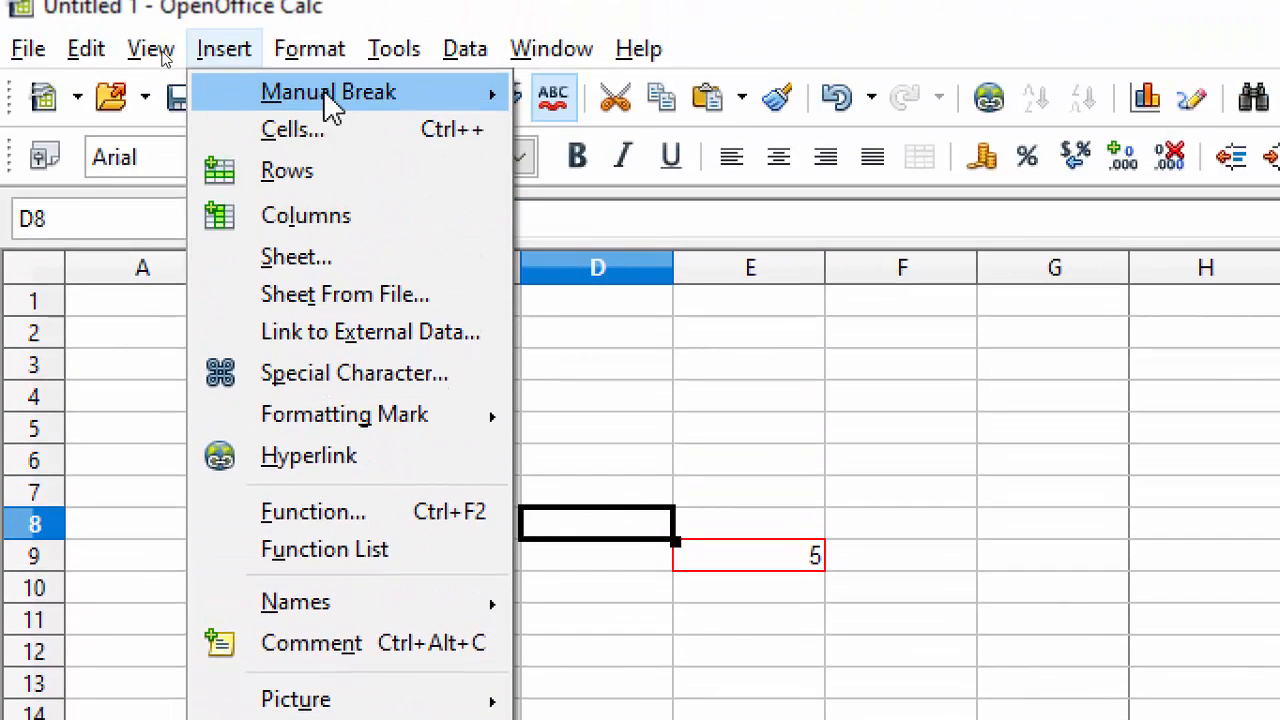
mouse_move(325, 100)
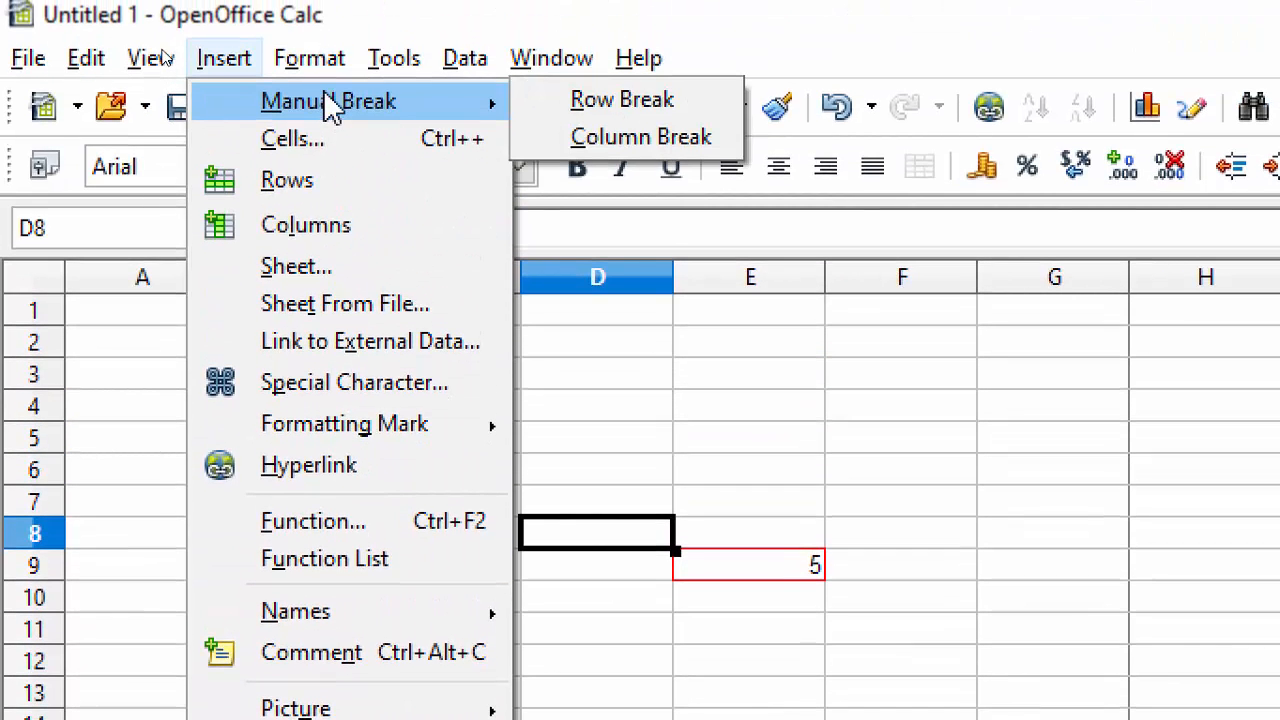